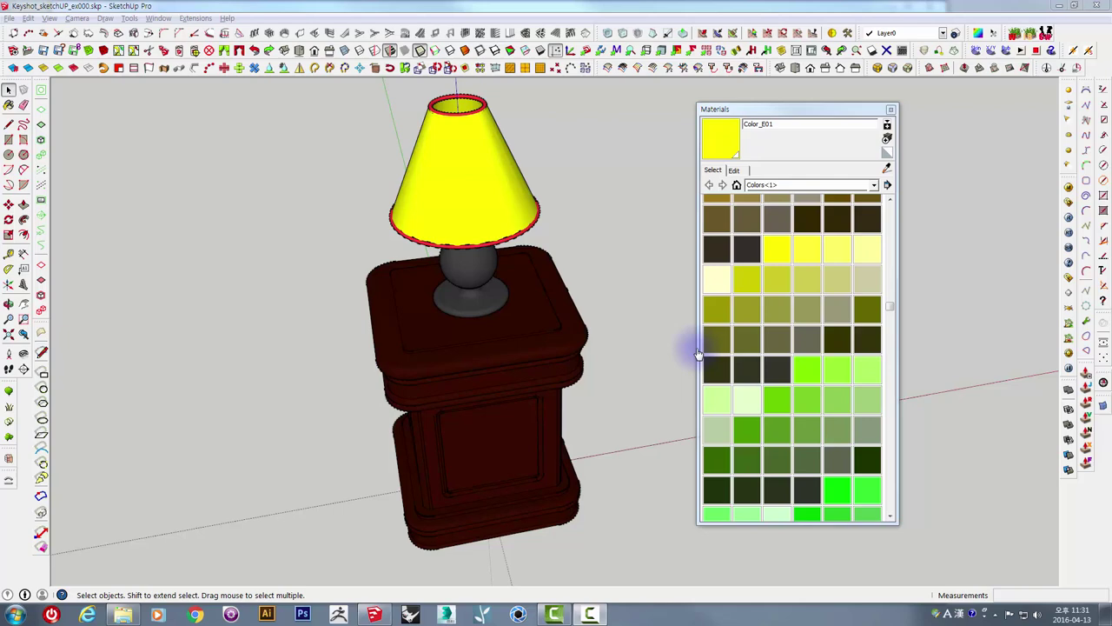
# Orbit and zoom around the lamp and table from above, the side and low angles, selecting the lampshade.
pyautogui.moveTo(645, 425)
pyautogui.mouseDown(button='middle')
pyautogui.moveTo(519, 360)
pyautogui.moveTo(427, 370)
pyautogui.moveTo(496, 438)
pyautogui.mouseUp(button='middle')
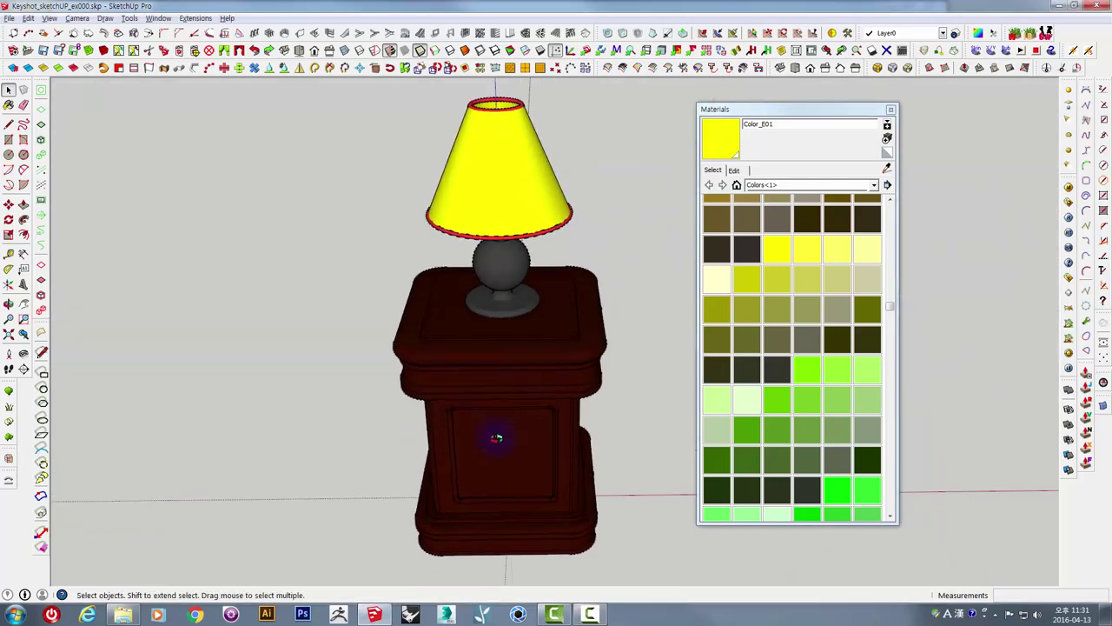
pyautogui.moveTo(565, 423)
pyautogui.mouseDown(button='middle')
pyautogui.moveTo(462, 397)
pyautogui.moveTo(442, 427)
pyautogui.moveTo(472, 516)
pyautogui.moveTo(529, 422)
pyautogui.moveTo(576, 385)
pyautogui.moveTo(529, 414)
pyautogui.moveTo(496, 286)
pyautogui.moveTo(530, 182)
pyautogui.moveTo(596, 117)
pyautogui.moveTo(566, 368)
pyautogui.moveTo(531, 504)
pyautogui.moveTo(461, 177)
pyautogui.moveTo(435, 380)
pyautogui.mouseUp(button='middle')
pyautogui.scroll(2, 373, 249)
pyautogui.scroll(3, 427, 293)
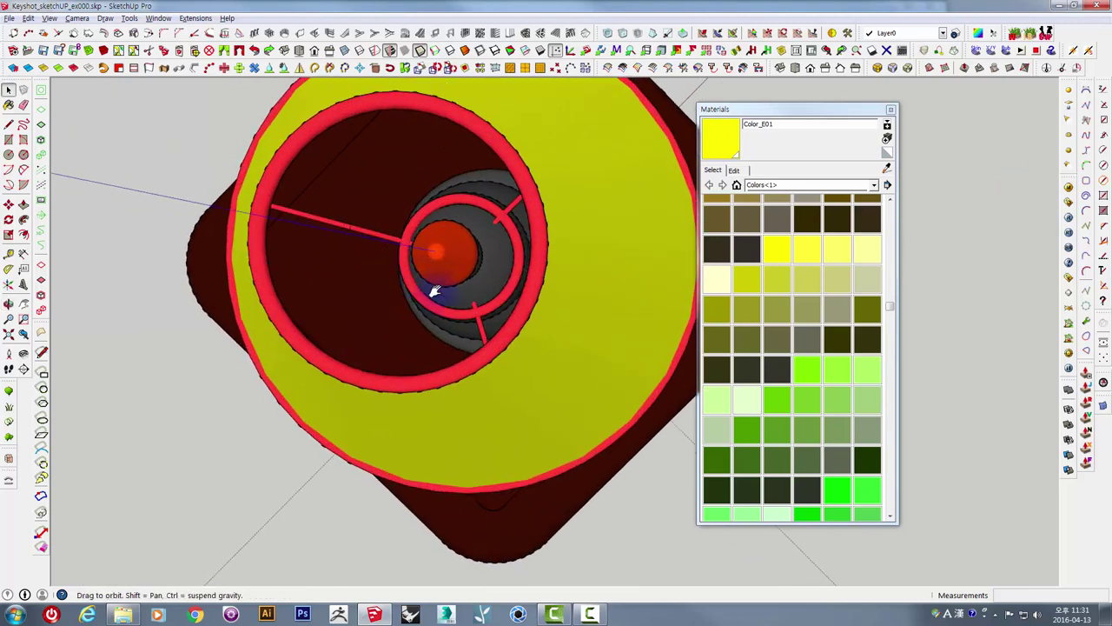
pyautogui.moveTo(427, 293)
pyautogui.mouseDown(button='middle')
pyautogui.moveTo(476, 315)
pyautogui.moveTo(422, 218)
pyautogui.moveTo(293, 171)
pyautogui.moveTo(377, 390)
pyautogui.mouseUp(button='middle')
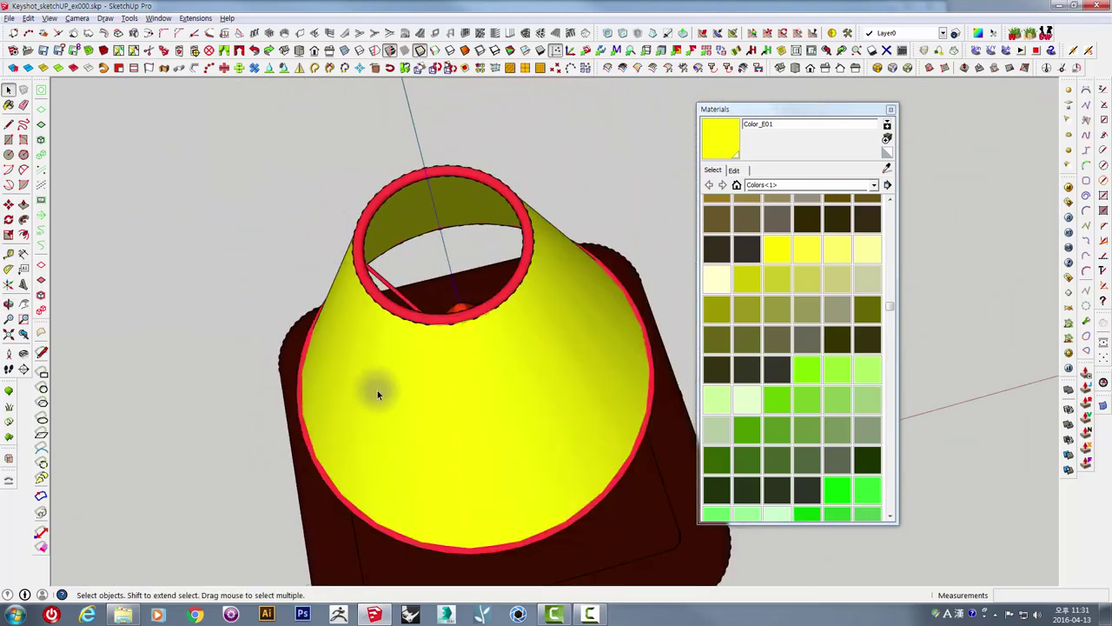
pyautogui.scroll(2, 459, 403)
pyautogui.scroll(-3, 449, 182)
pyautogui.moveTo(449, 181); pyautogui.dragTo(464, 338, button='middle')
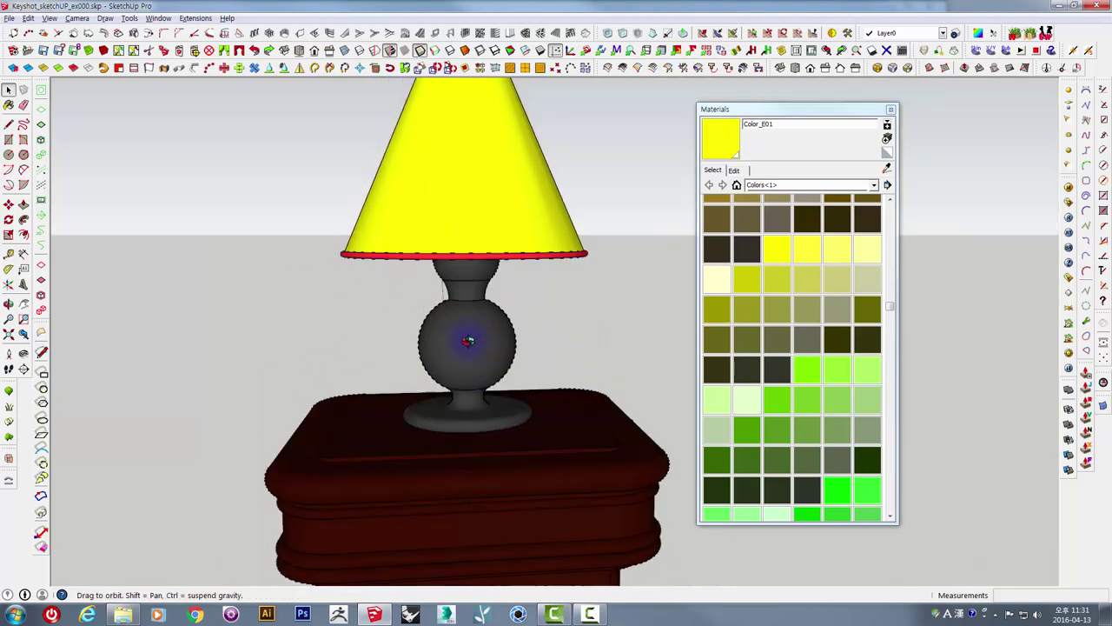
pyautogui.click(491, 232)
pyautogui.moveTo(491, 233); pyautogui.dragTo(497, 315, button='middle')
pyautogui.scroll(2, 496, 373)
pyautogui.moveTo(496, 372)
pyautogui.mouseDown(button='middle')
pyautogui.moveTo(531, 305)
pyautogui.moveTo(512, 272)
pyautogui.moveTo(504, 425)
pyautogui.moveTo(464, 368)
pyautogui.moveTo(539, 260)
pyautogui.moveTo(515, 241)
pyautogui.mouseUp(button='middle')
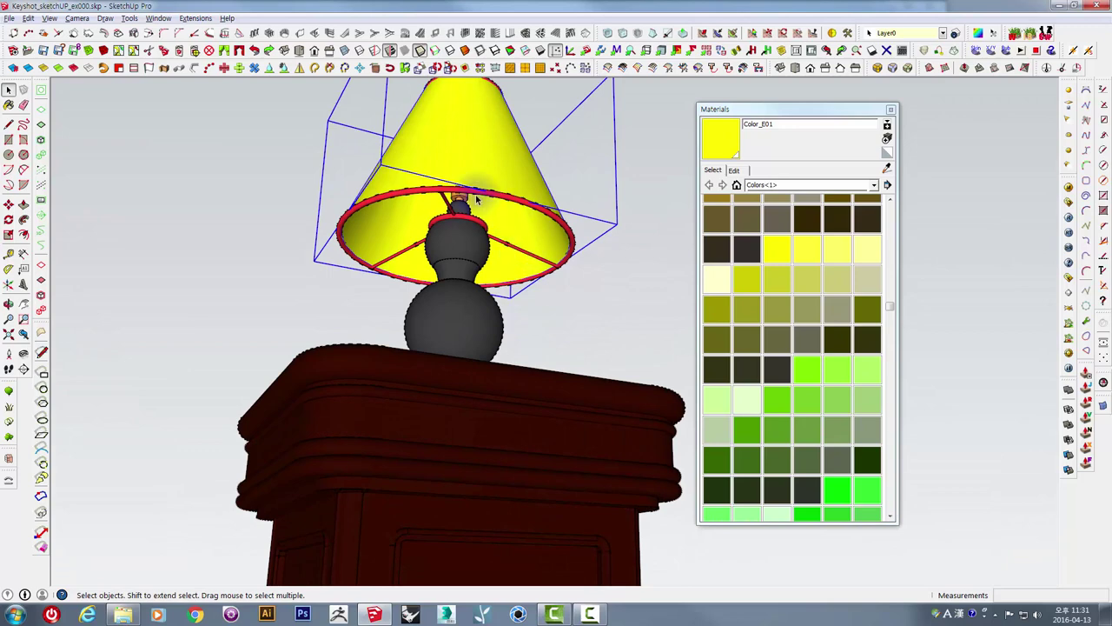
# Look up inside the lampshade around the bulb, then pull back to the whole lamp.
pyautogui.moveTo(479, 180); pyautogui.dragTo(487, 116, button='middle')
pyautogui.scroll(3, 479, 186)
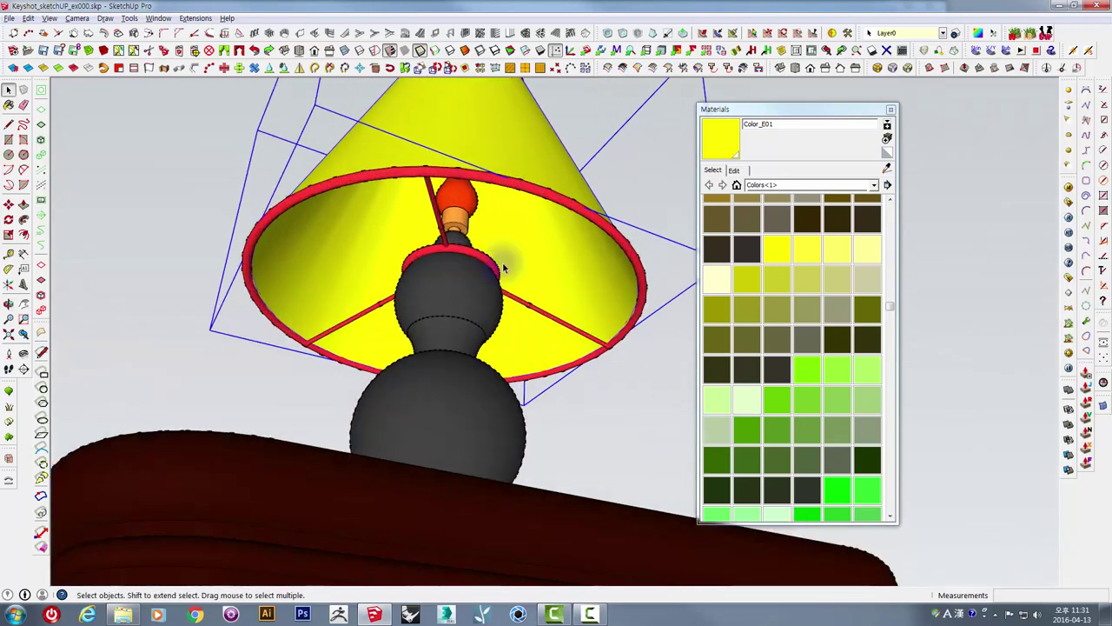
pyautogui.scroll(2, 477, 220)
pyautogui.moveTo(477, 220)
pyautogui.mouseDown(button='middle')
pyautogui.moveTo(434, 164)
pyautogui.moveTo(412, 194)
pyautogui.moveTo(422, 199)
pyautogui.mouseUp(button='middle')
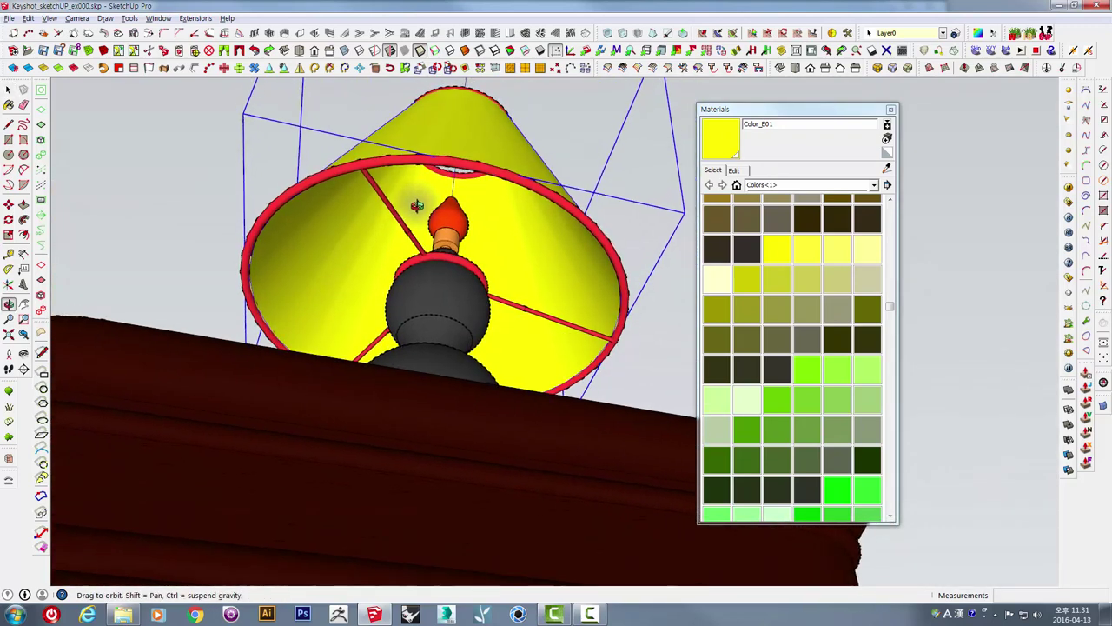
pyautogui.scroll(-3, 391, 496)
pyautogui.scroll(-2, 391, 495)
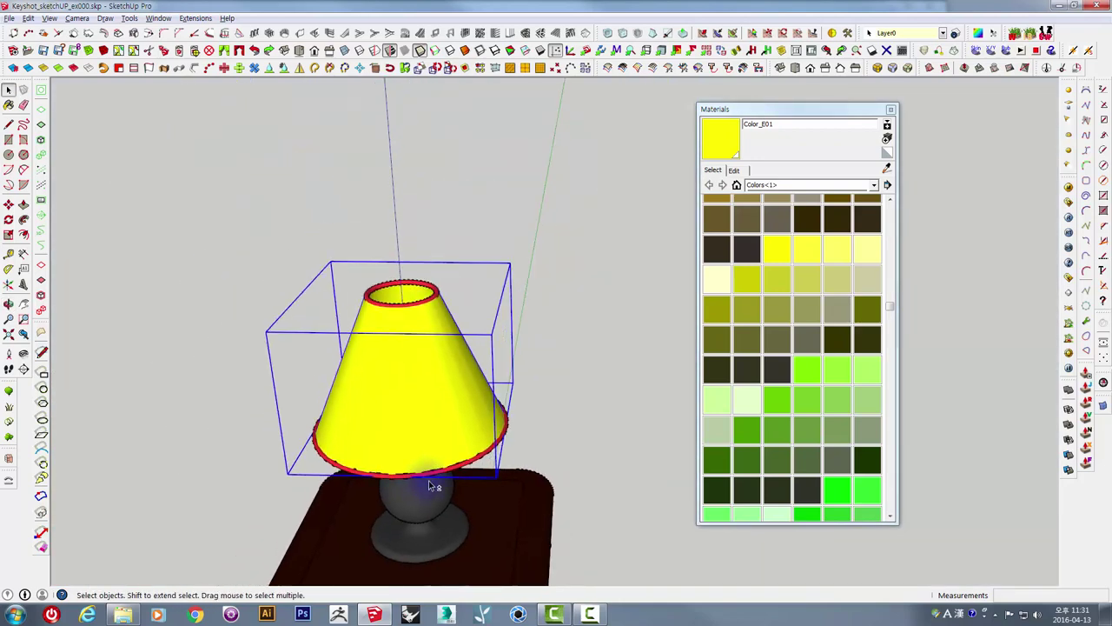
pyautogui.moveTo(391, 495); pyautogui.dragTo(620, 359, button='middle')
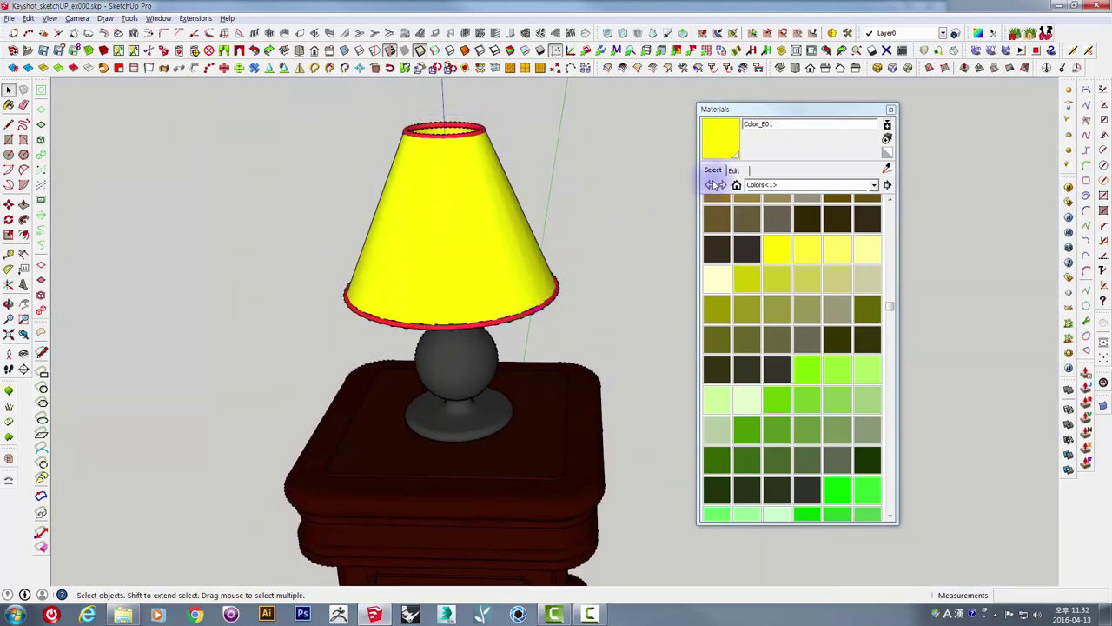
# Orbit low around the lamp, select the side table and then the lamp, ending level.
pyautogui.moveTo(721, 111); pyautogui.dragTo(758, 109)
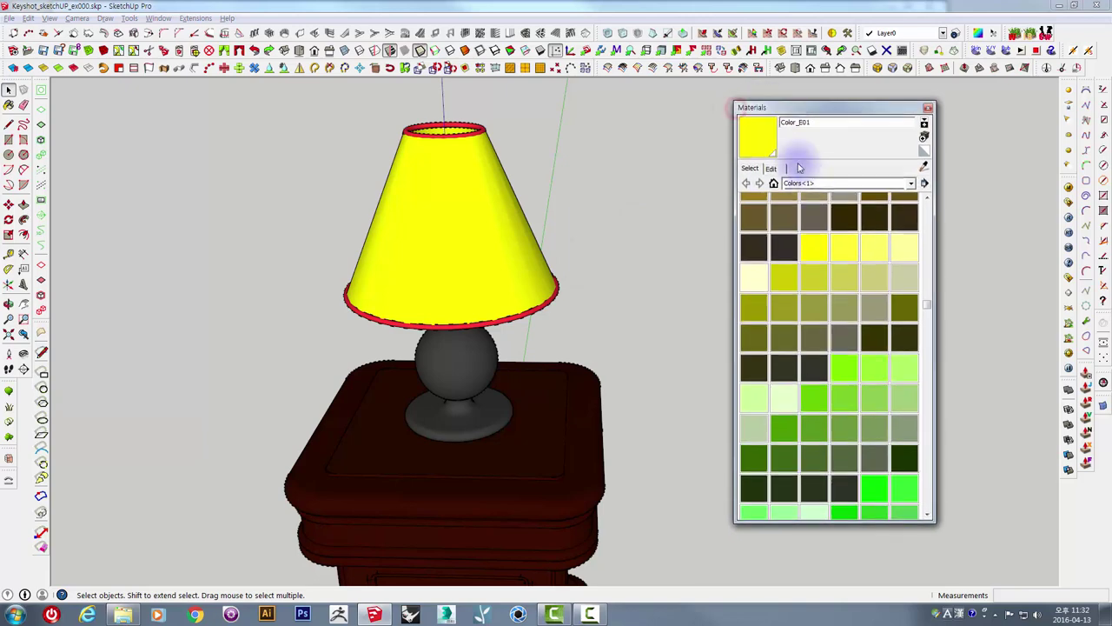
pyautogui.moveTo(568, 303); pyautogui.dragTo(496, 236, button='middle')
pyautogui.moveTo(482, 306); pyautogui.dragTo(445, 239, button='middle')
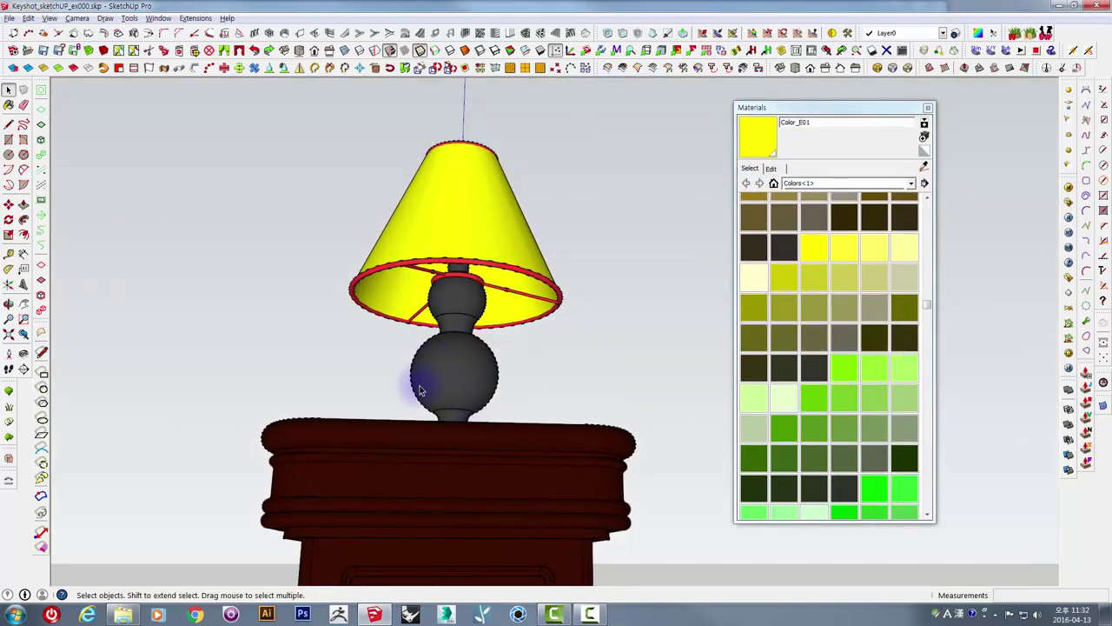
pyautogui.moveTo(506, 436)
pyautogui.mouseDown(button='middle')
pyautogui.moveTo(576, 372)
pyautogui.moveTo(511, 449)
pyautogui.moveTo(489, 397)
pyautogui.mouseUp(button='middle')
pyautogui.click(487, 347)
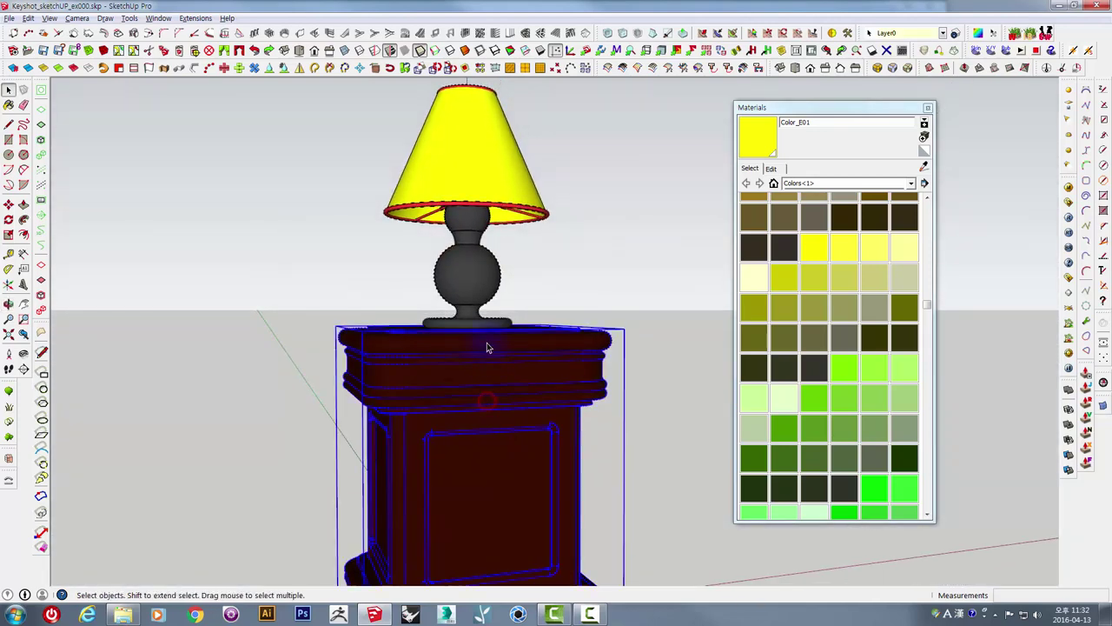
pyautogui.click(475, 287)
pyautogui.moveTo(475, 287); pyautogui.dragTo(526, 211, button='middle')
pyautogui.moveTo(513, 252)
pyautogui.mouseDown(button='middle')
pyautogui.moveTo(457, 377)
pyautogui.moveTo(311, 194)
pyautogui.mouseUp(button='middle')
# Save As Keyshot_sketchUP_ex000.skp in SketchUp Version 8 (*.skp) format, confirming the overwrite.
pyautogui.click(12, 19)
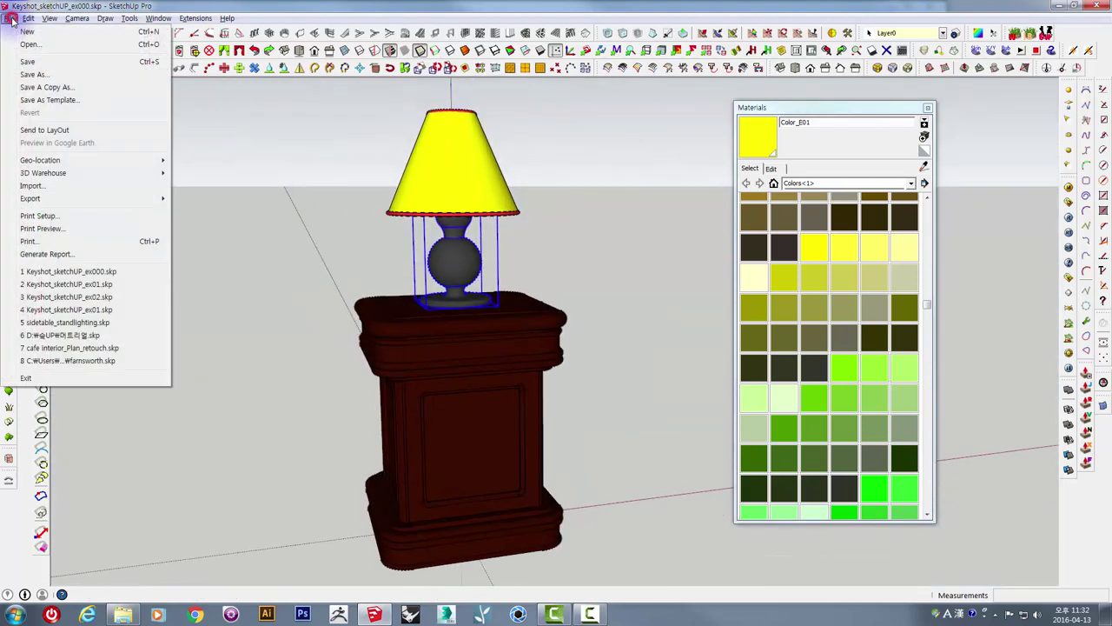
pyautogui.click(34, 74)
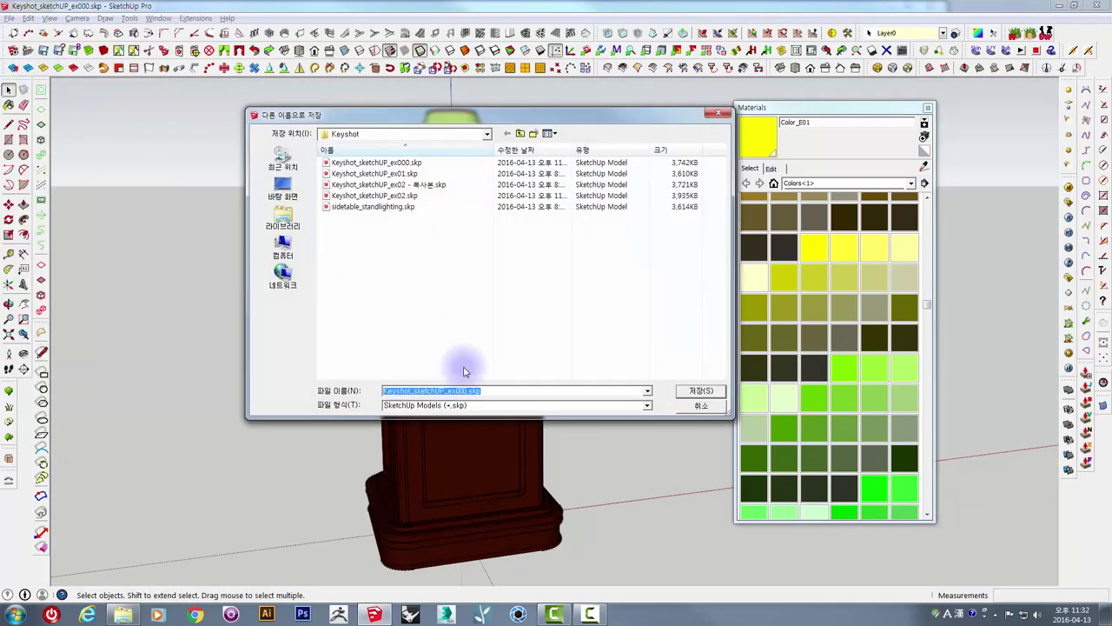
pyautogui.click(458, 407)
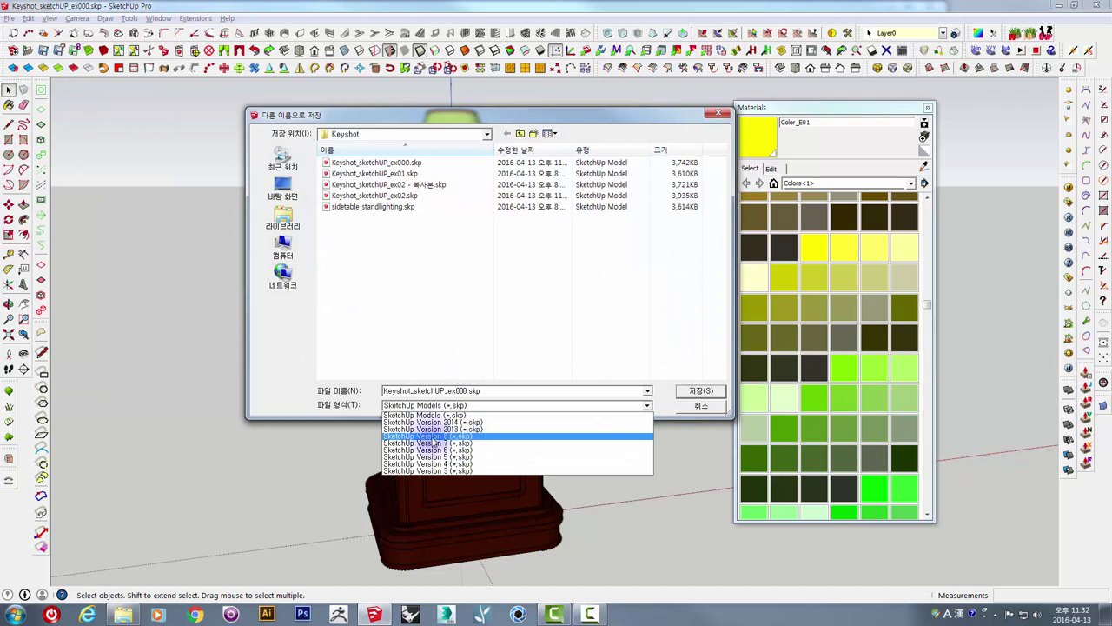
pyautogui.click(432, 437)
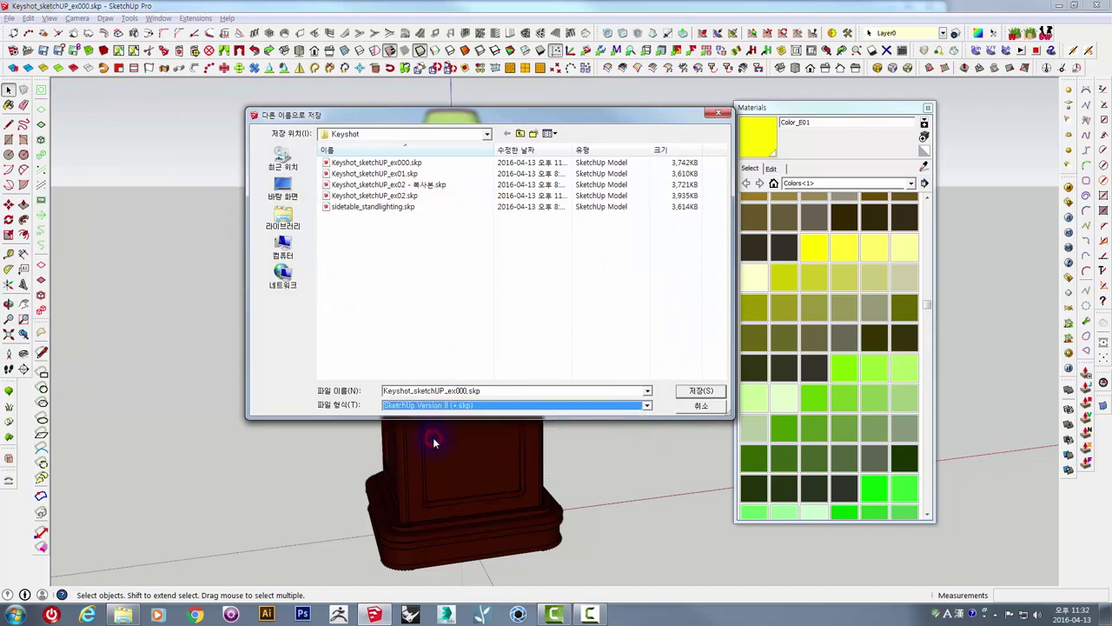
pyautogui.click(382, 163)
pyautogui.click(512, 393)
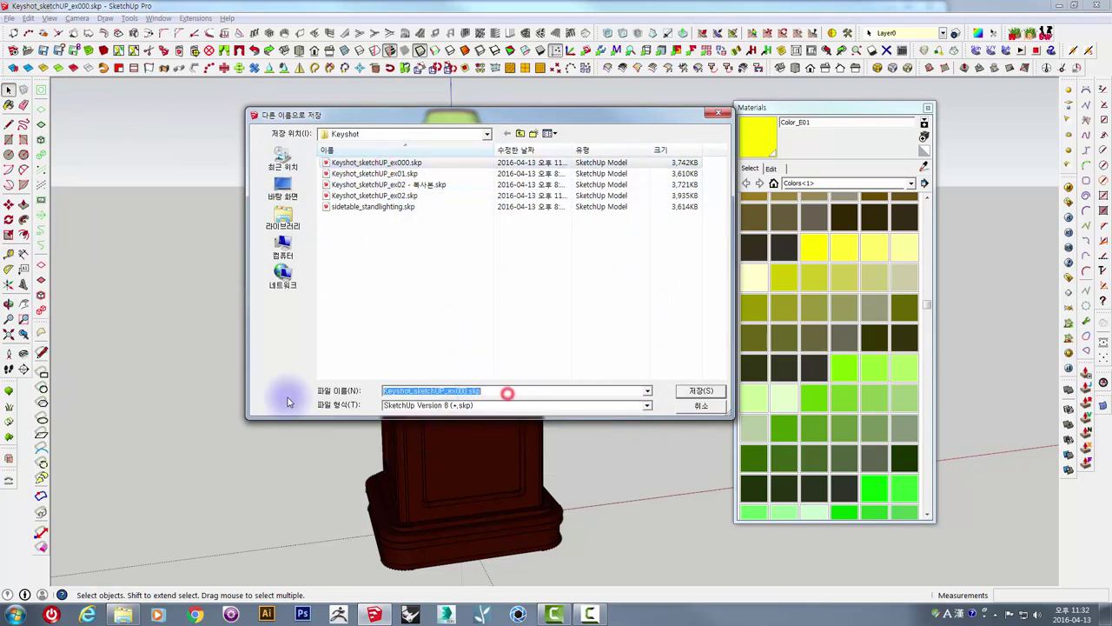
pyautogui.click(702, 392)
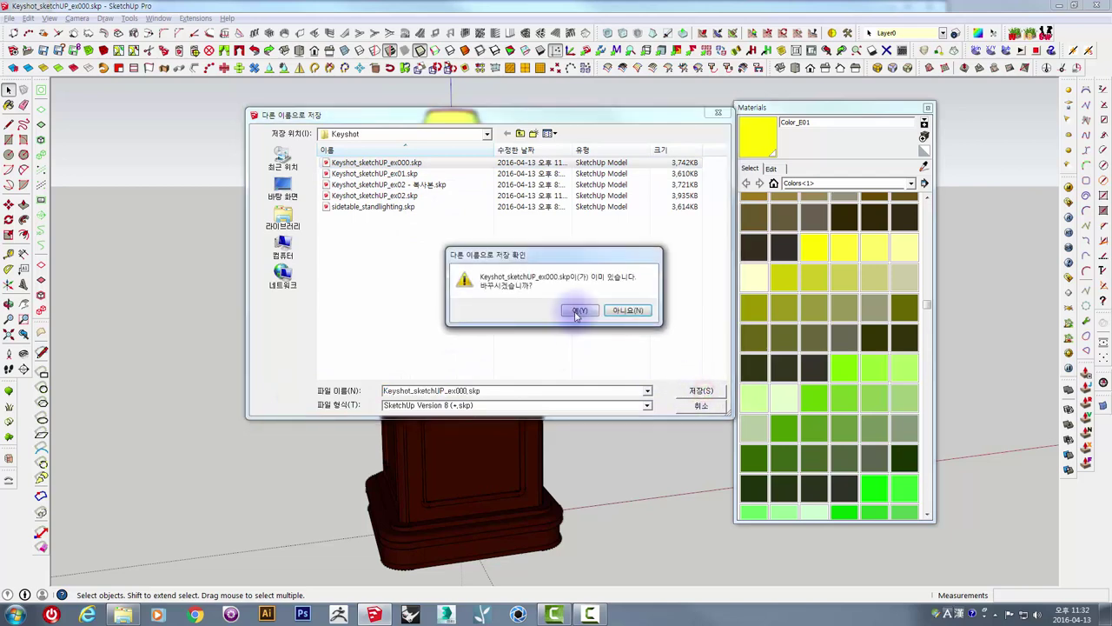
pyautogui.click(572, 314)
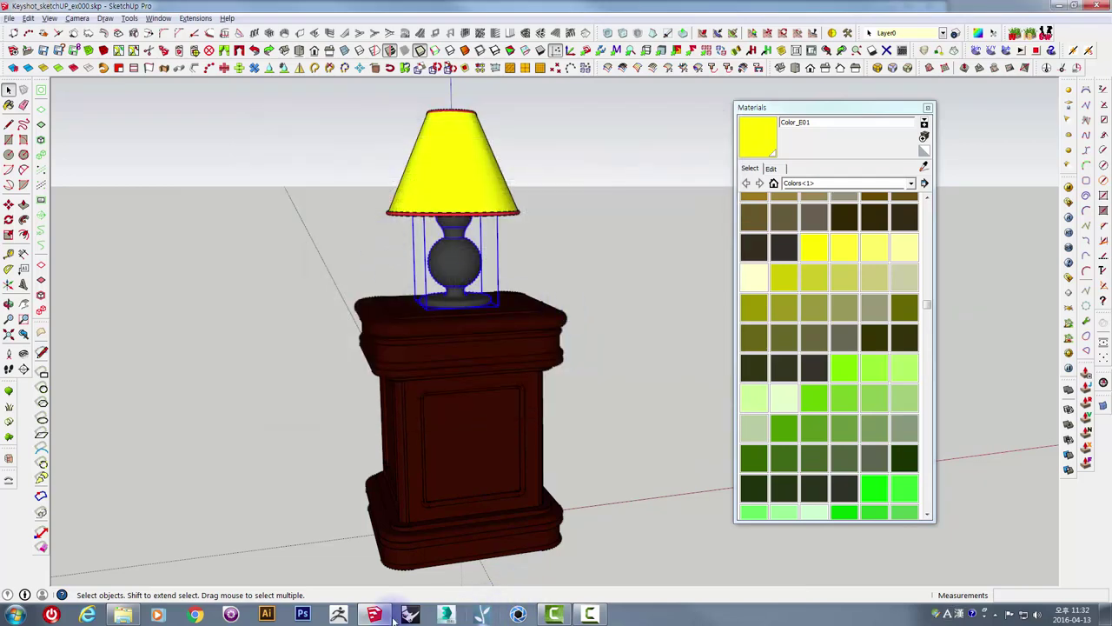
pyautogui.moveTo(374, 615)
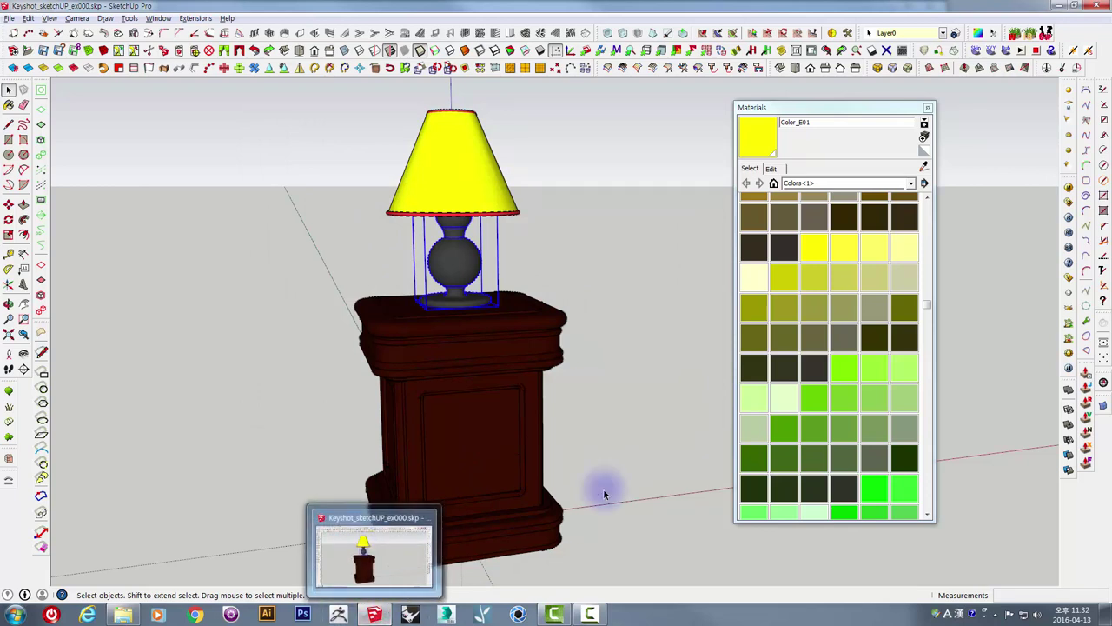
# Import Keyshot_sketchUP_ex000.skp into KeyShot with the environment adjusted to fit the geometry.
pyautogui.click(605, 494)
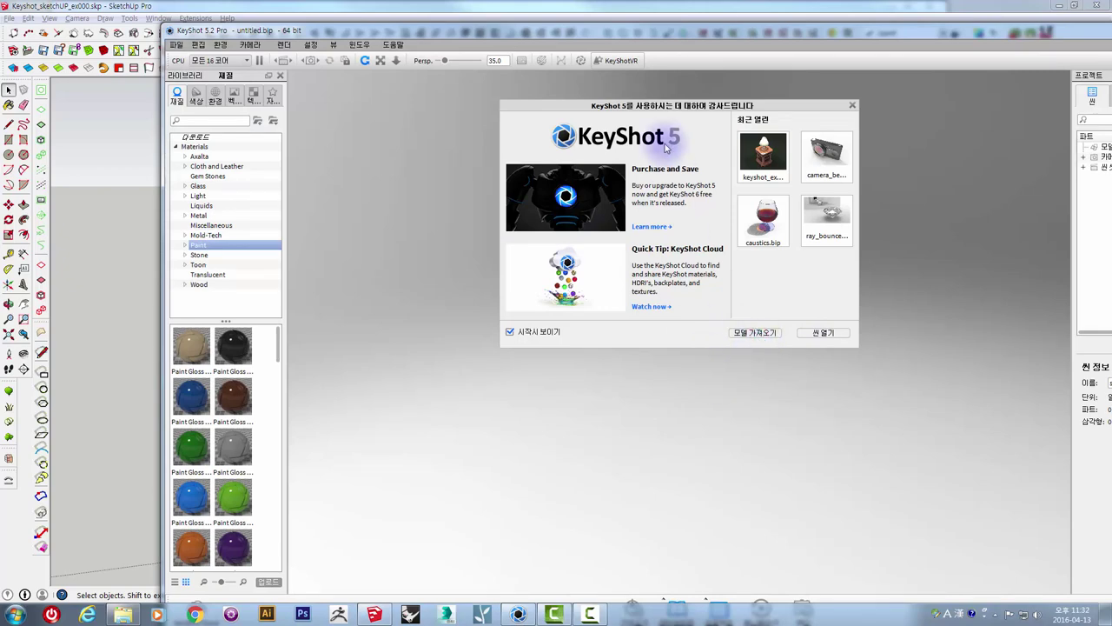
pyautogui.click(755, 335)
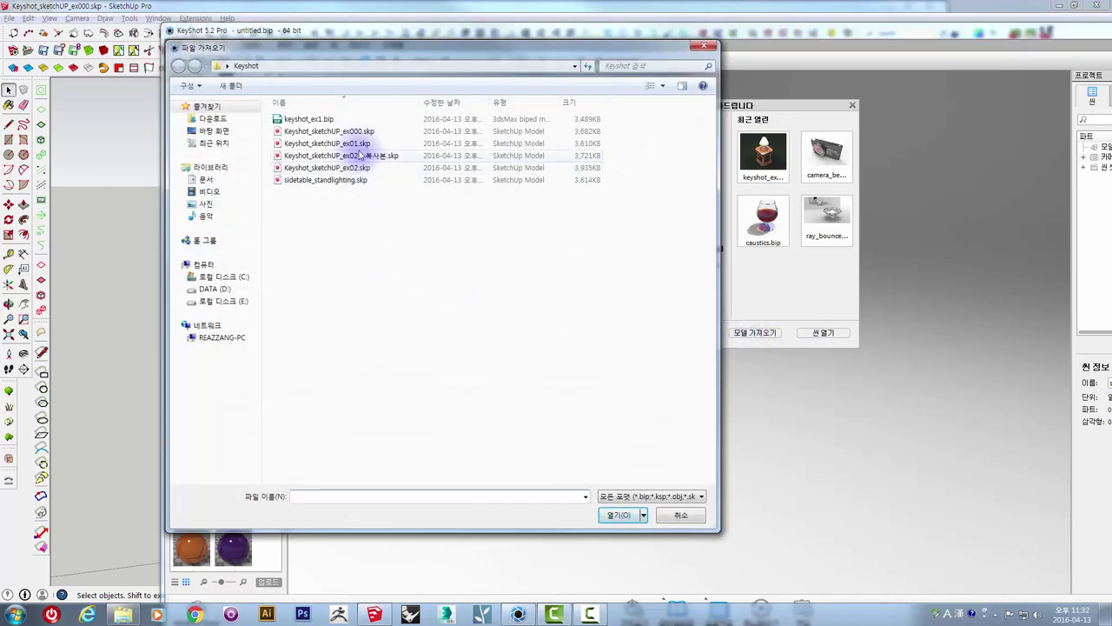
pyautogui.click(331, 135)
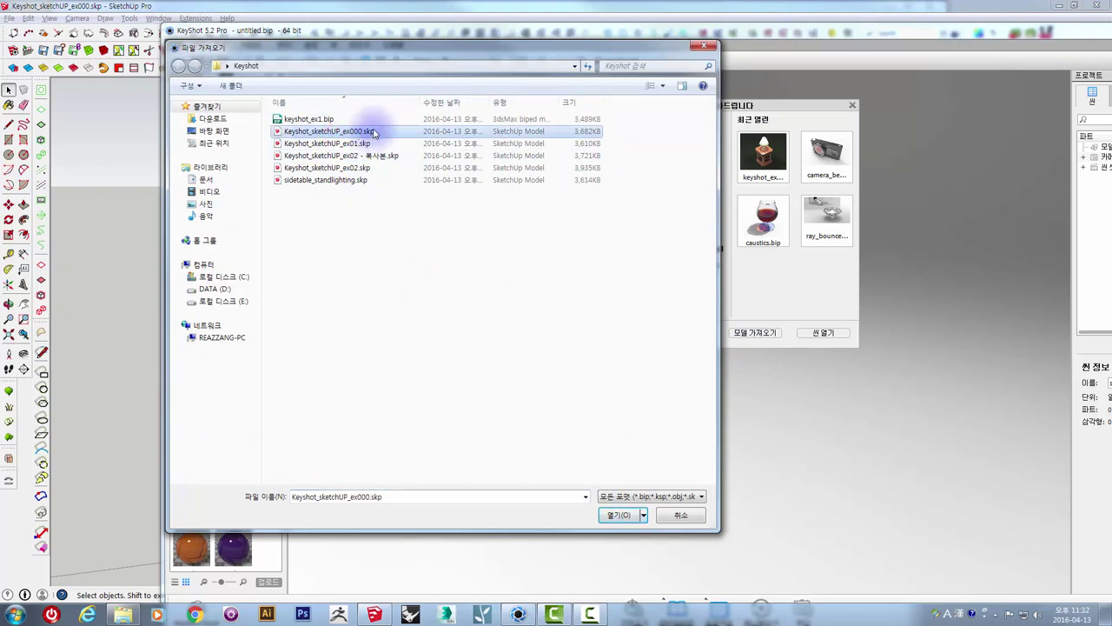
pyautogui.click(619, 514)
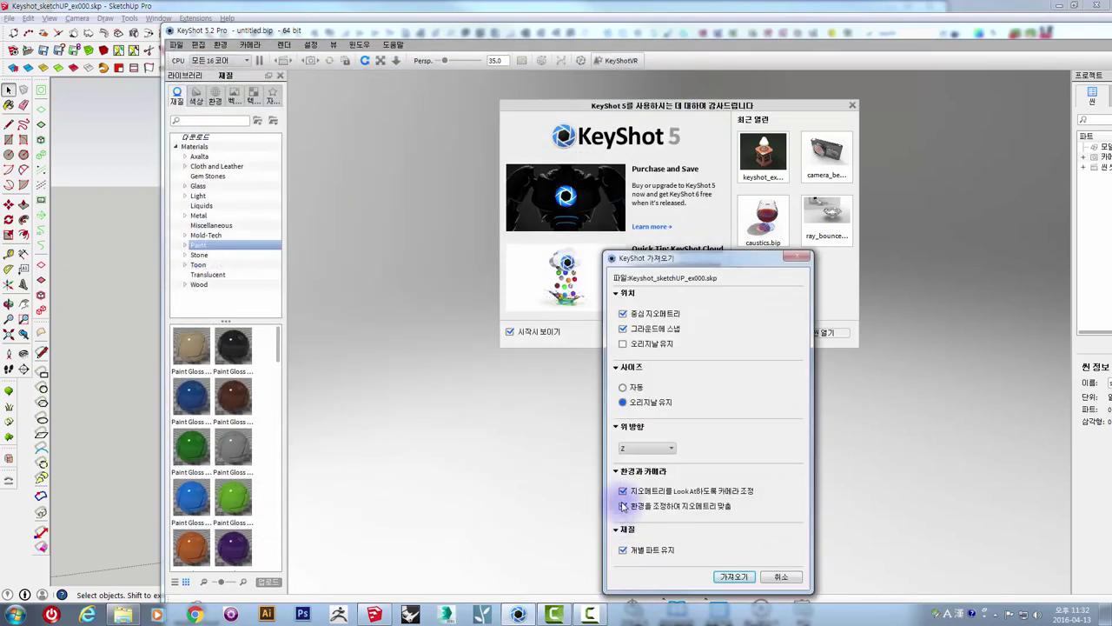
pyautogui.moveTo(654, 258); pyautogui.dragTo(548, 160)
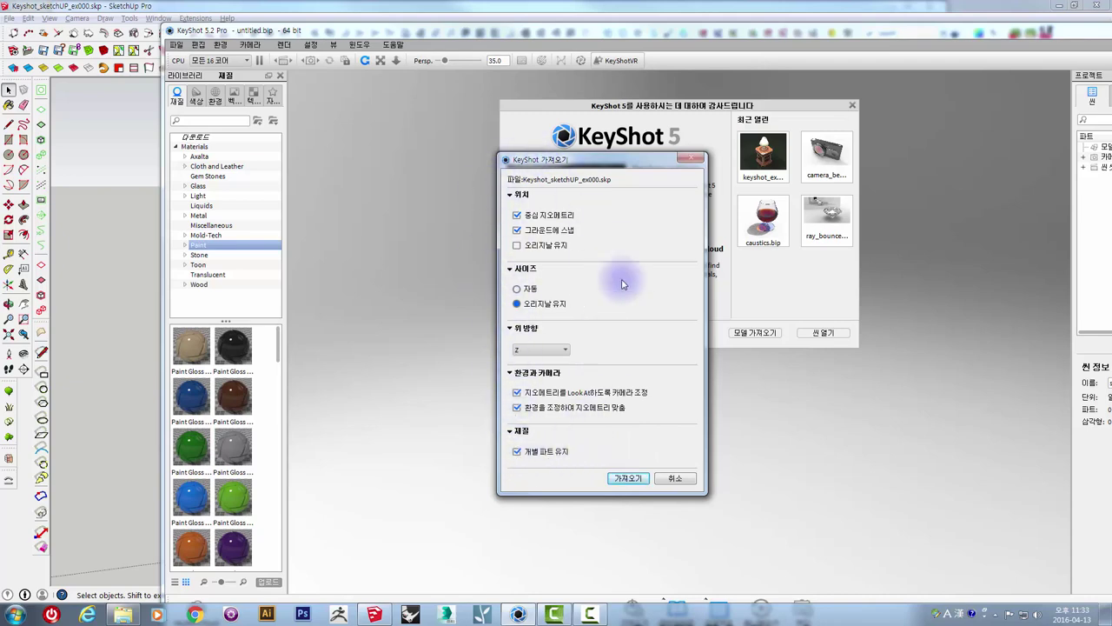
pyautogui.click(625, 478)
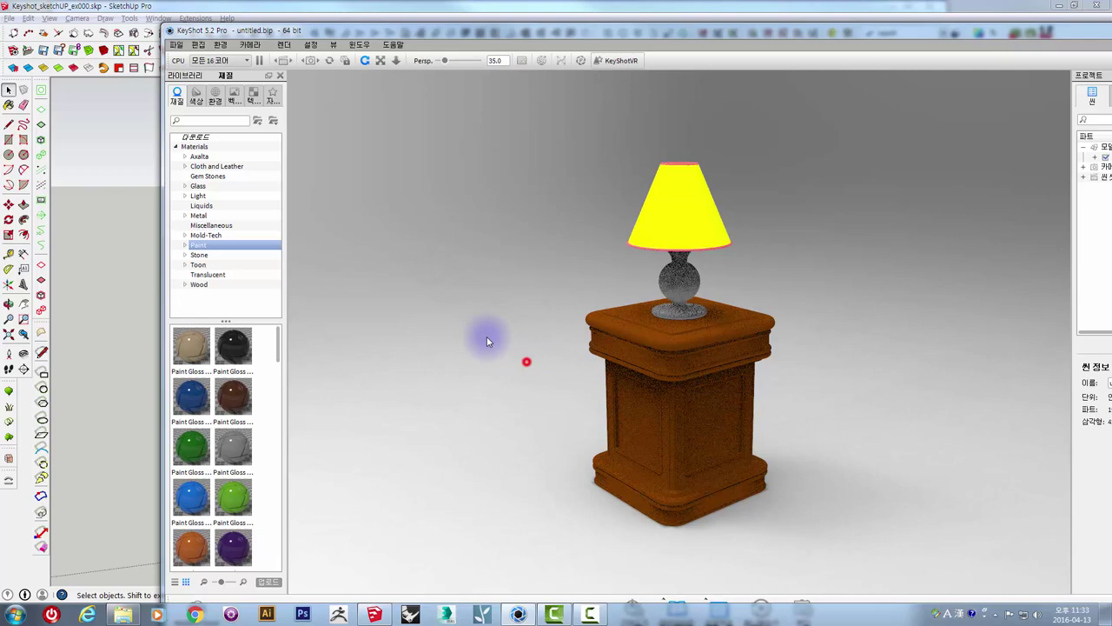
# Maximize the KeyShot window and orbit to a frontal eye-level view of the lamp.
pyautogui.moveTo(487, 341)
pyautogui.mouseDown()
pyautogui.moveTo(360, 253)
pyautogui.moveTo(330, 166)
pyautogui.moveTo(417, 452)
pyautogui.moveTo(496, 576)
pyautogui.moveTo(496, 521)
pyautogui.moveTo(392, 385)
pyautogui.moveTo(410, 208)
pyautogui.moveTo(447, 328)
pyautogui.moveTo(454, 472)
pyautogui.moveTo(504, 456)
pyautogui.moveTo(553, 391)
pyautogui.mouseUp()
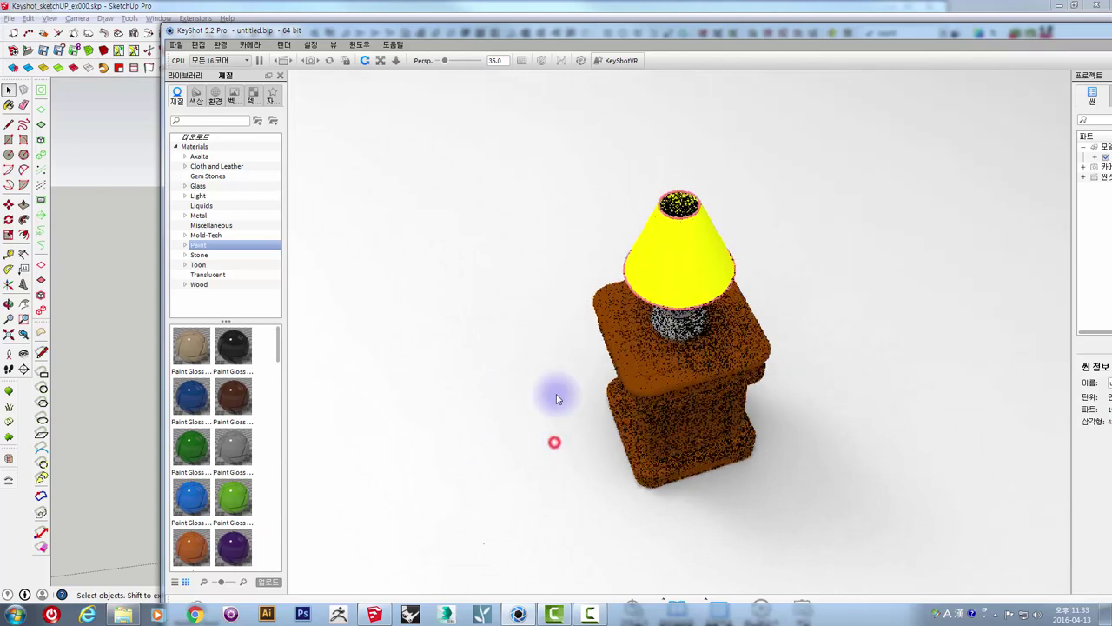
pyautogui.doubleClick(828, 33)
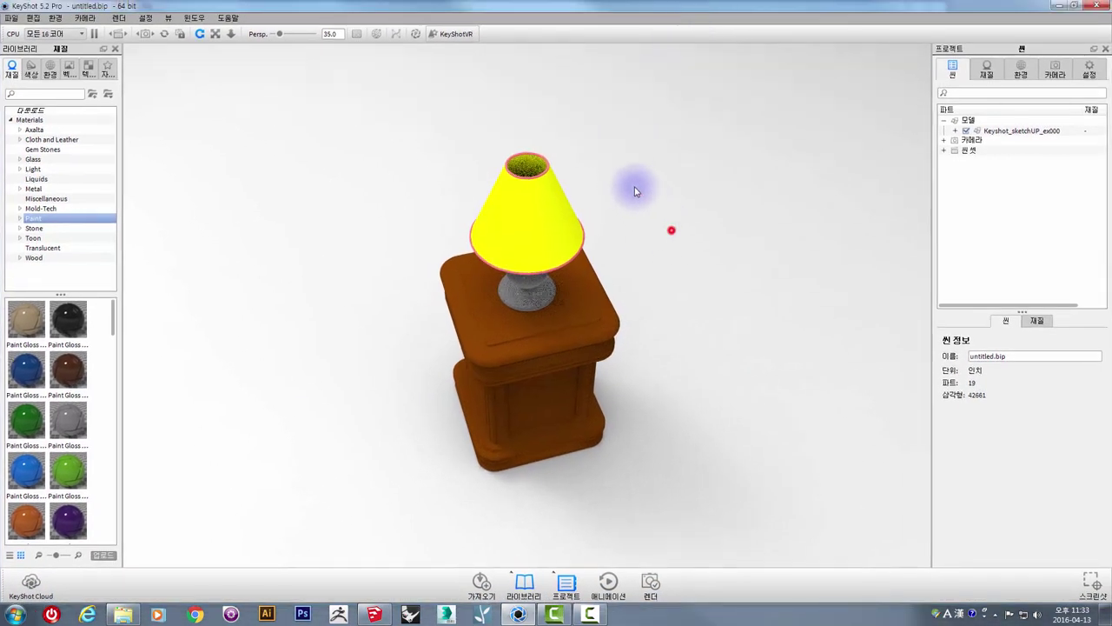
pyautogui.moveTo(635, 188); pyautogui.dragTo(670, 229)
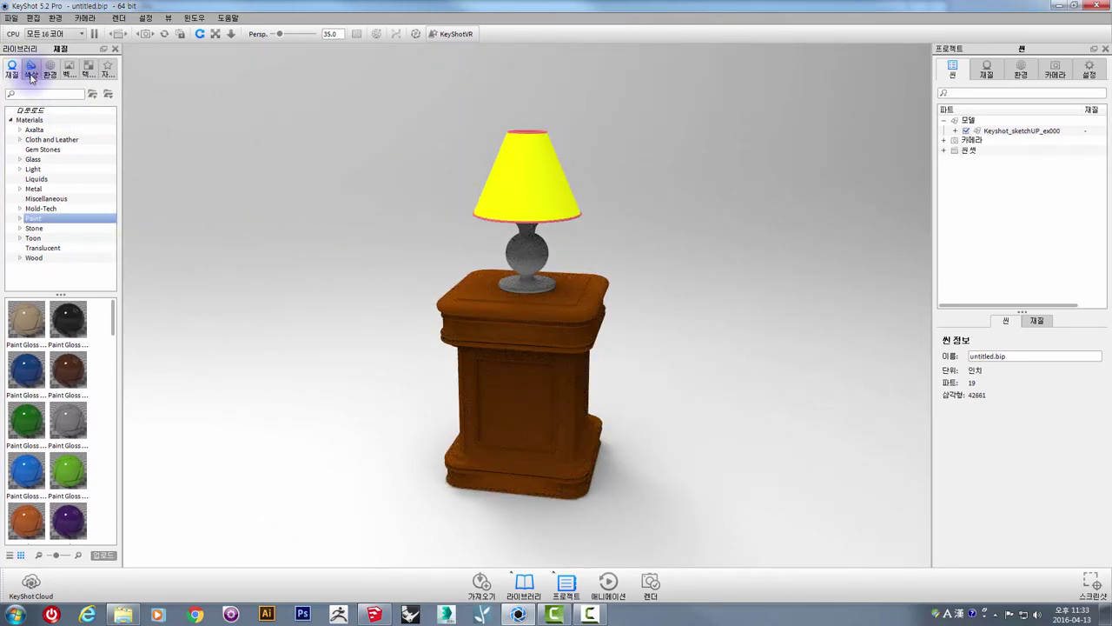
# Widen the library to show Environments, then view the startup.hdr settings in Project > Environment.
pyautogui.click(33, 69)
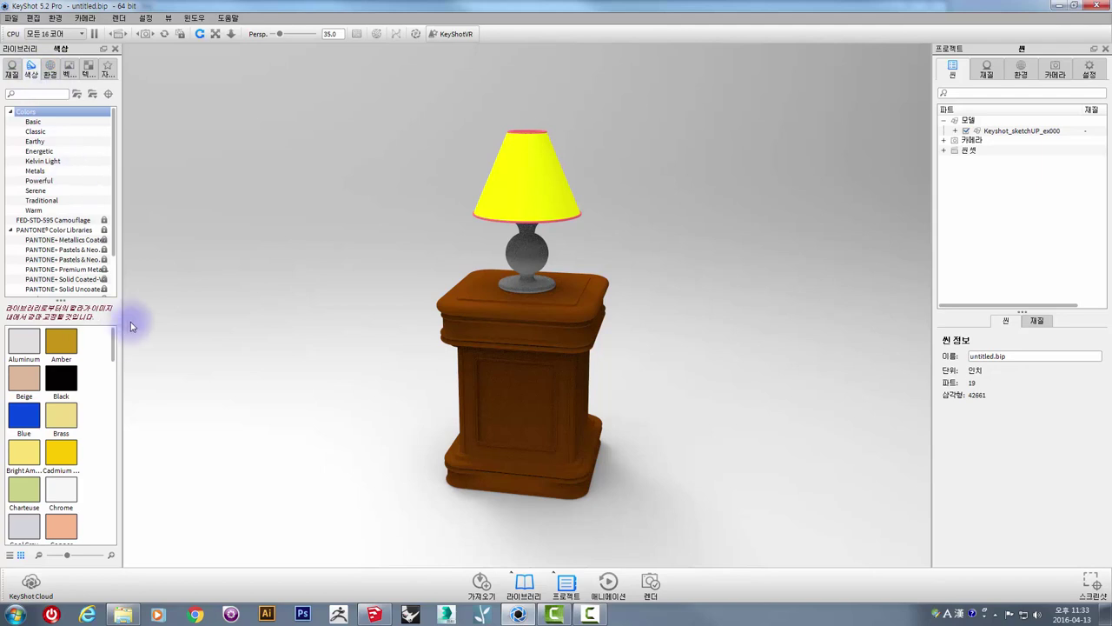
pyautogui.moveTo(123, 323); pyautogui.dragTo(172, 324)
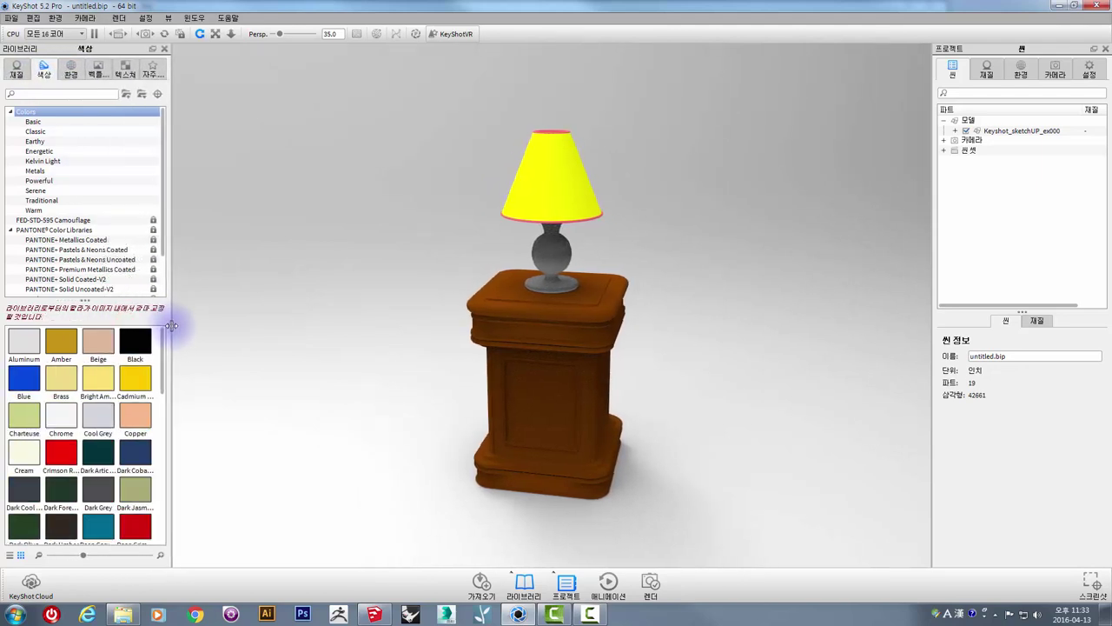
pyautogui.click(70, 69)
pyautogui.moveTo(436, 136)
pyautogui.mouseDown()
pyautogui.moveTo(874, 123)
pyautogui.moveTo(328, 149)
pyautogui.moveTo(387, 101)
pyautogui.mouseUp()
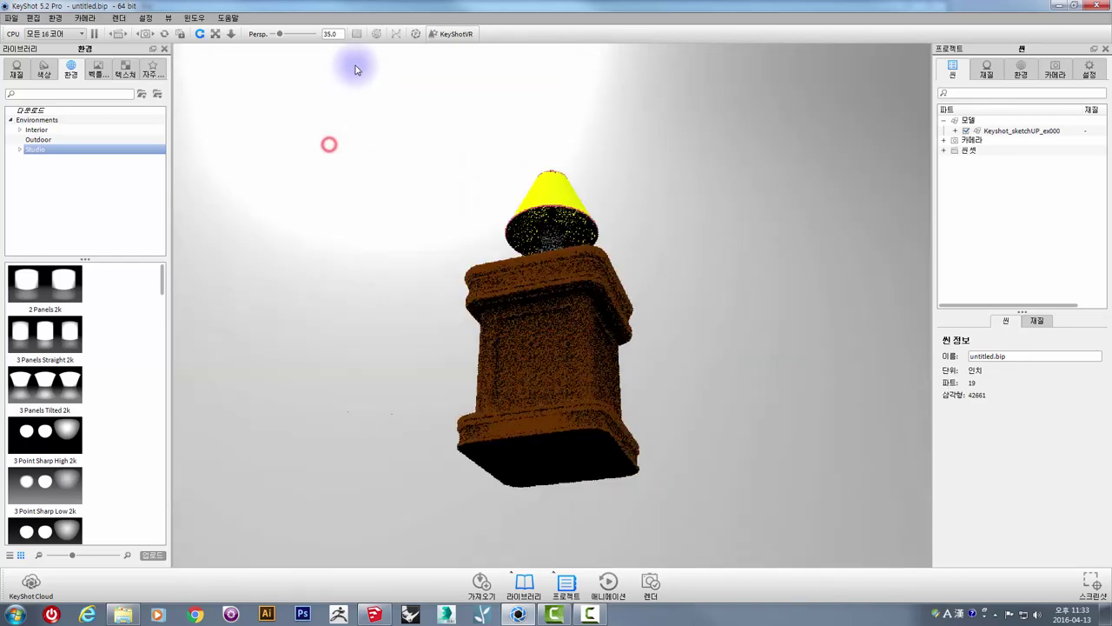
pyautogui.moveTo(799, 154)
pyautogui.mouseDown()
pyautogui.moveTo(863, 169)
pyautogui.moveTo(737, 124)
pyautogui.moveTo(738, 338)
pyautogui.moveTo(459, 351)
pyautogui.moveTo(669, 248)
pyautogui.mouseUp()
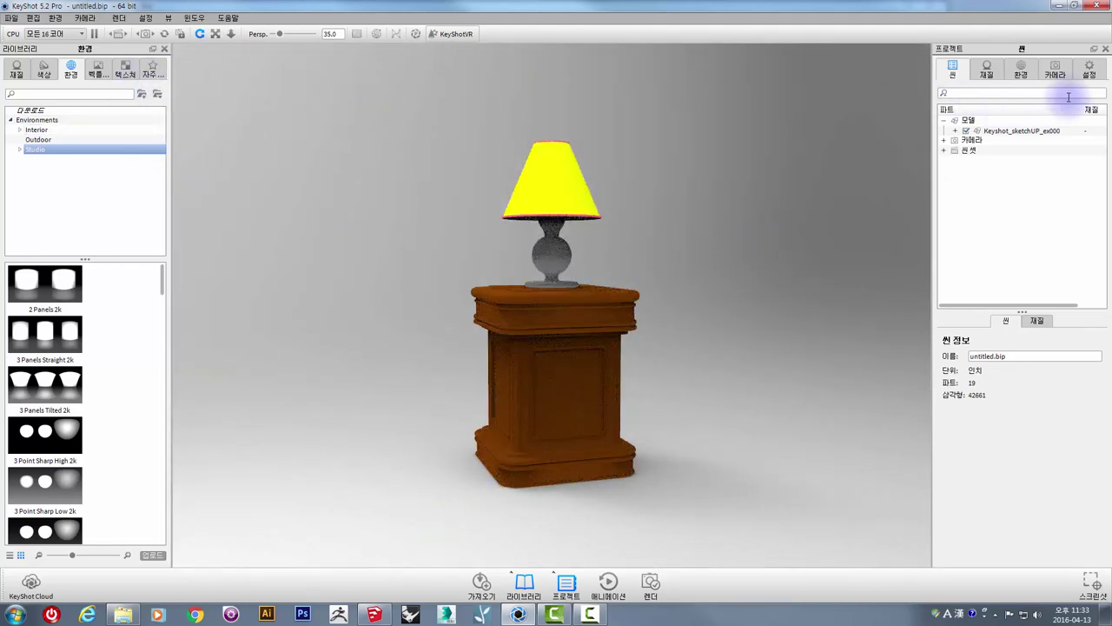
pyautogui.click(1021, 73)
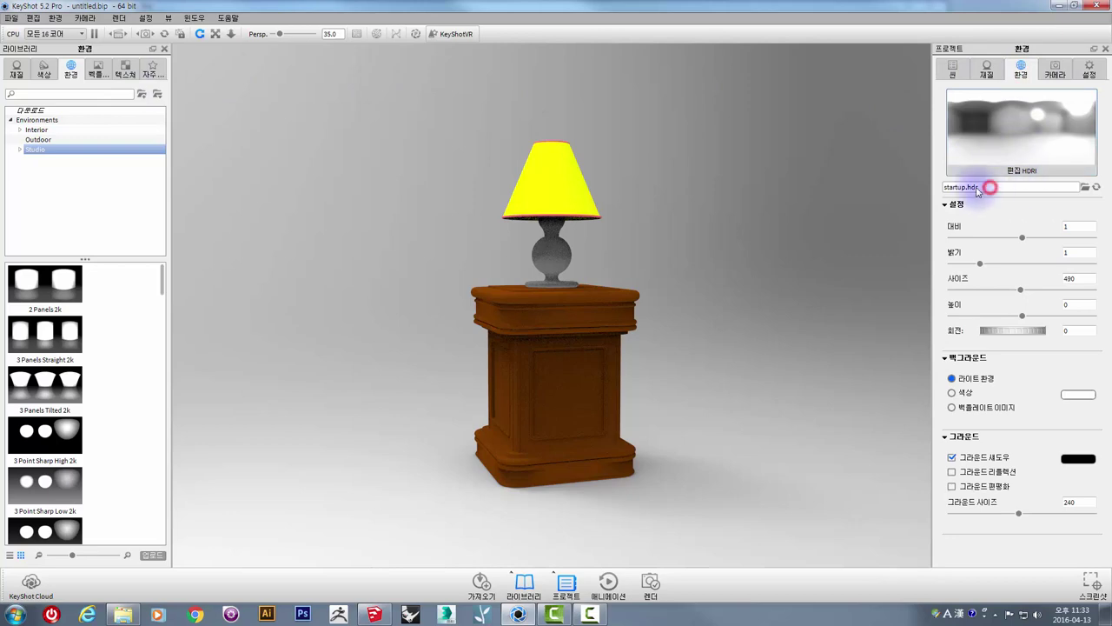
pyautogui.moveTo(526, 212)
pyautogui.mouseDown()
pyautogui.moveTo(491, 150)
pyautogui.moveTo(658, 166)
pyautogui.moveTo(668, 305)
pyautogui.moveTo(652, 328)
pyautogui.mouseUp()
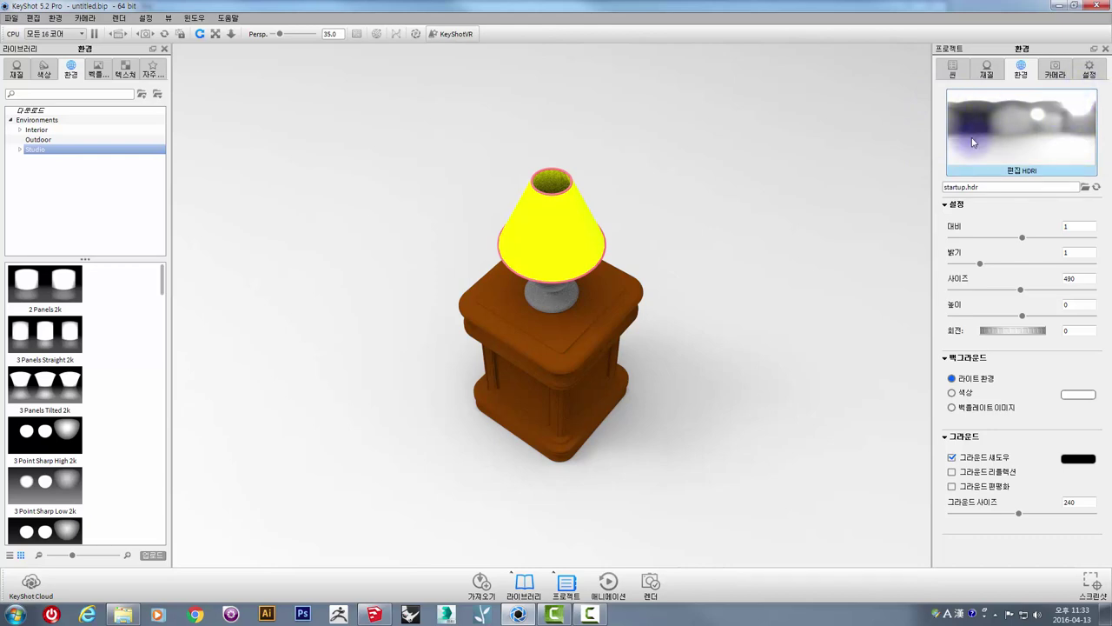
pyautogui.moveTo(686, 292)
pyautogui.mouseDown()
pyautogui.moveTo(496, 310)
pyautogui.moveTo(316, 235)
pyautogui.moveTo(275, 293)
pyautogui.moveTo(440, 366)
pyautogui.moveTo(422, 269)
pyautogui.moveTo(566, 316)
pyautogui.moveTo(551, 408)
pyautogui.moveTo(455, 405)
pyautogui.moveTo(469, 218)
pyautogui.moveTo(363, 229)
pyautogui.moveTo(472, 185)
pyautogui.moveTo(809, 186)
pyautogui.moveTo(707, 298)
pyautogui.moveTo(442, 368)
pyautogui.mouseUp()
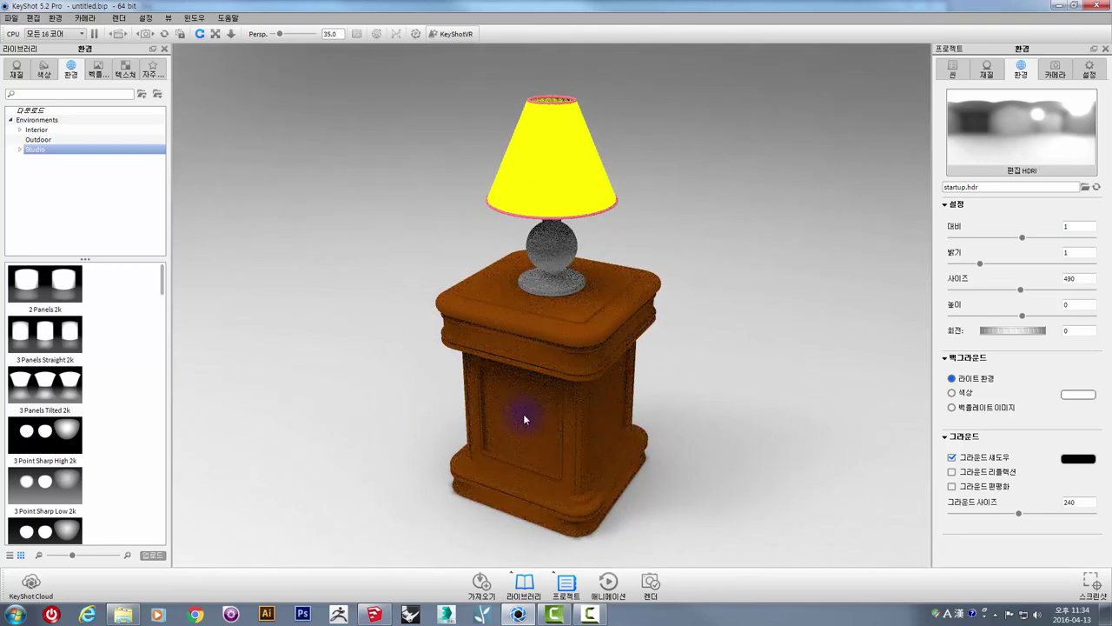
pyautogui.moveTo(402, 270)
pyautogui.mouseDown()
pyautogui.moveTo(293, 179)
pyautogui.moveTo(241, 281)
pyautogui.mouseUp()
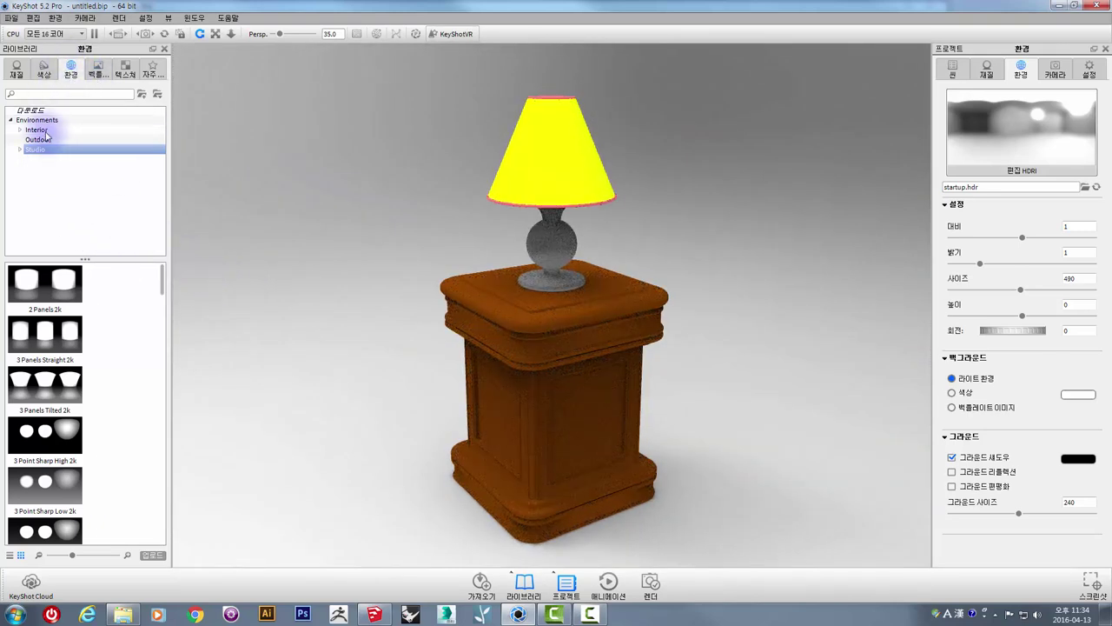
pyautogui.moveTo(163, 285); pyautogui.dragTo(164, 360)
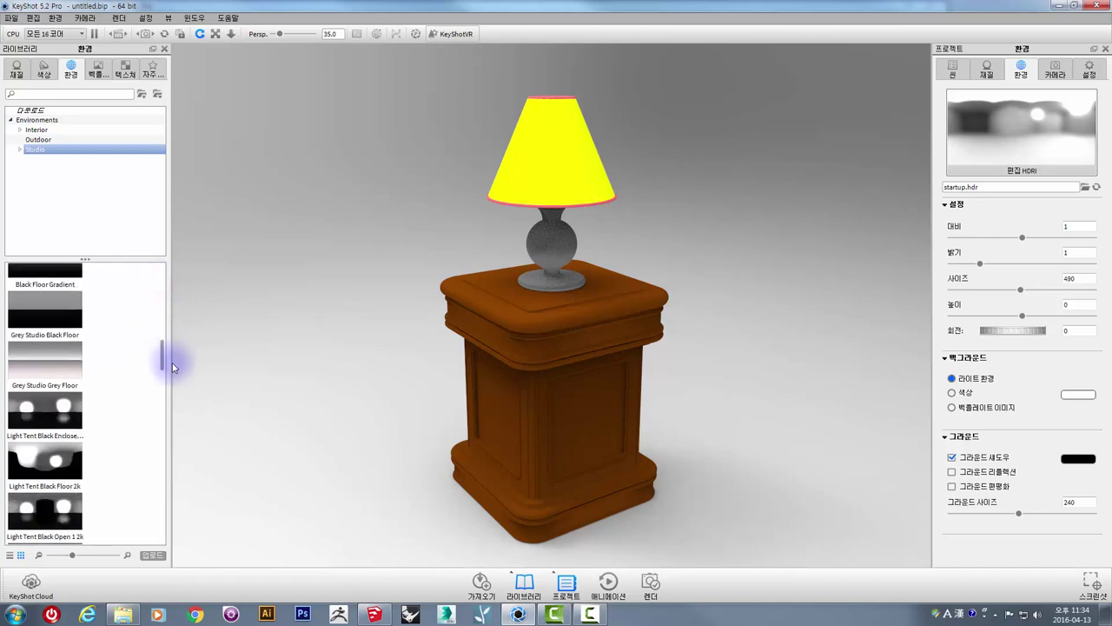
# Drag the Interior Conference_Room_3k environment onto the scene and orbit to see the windows.
pyautogui.click(33, 130)
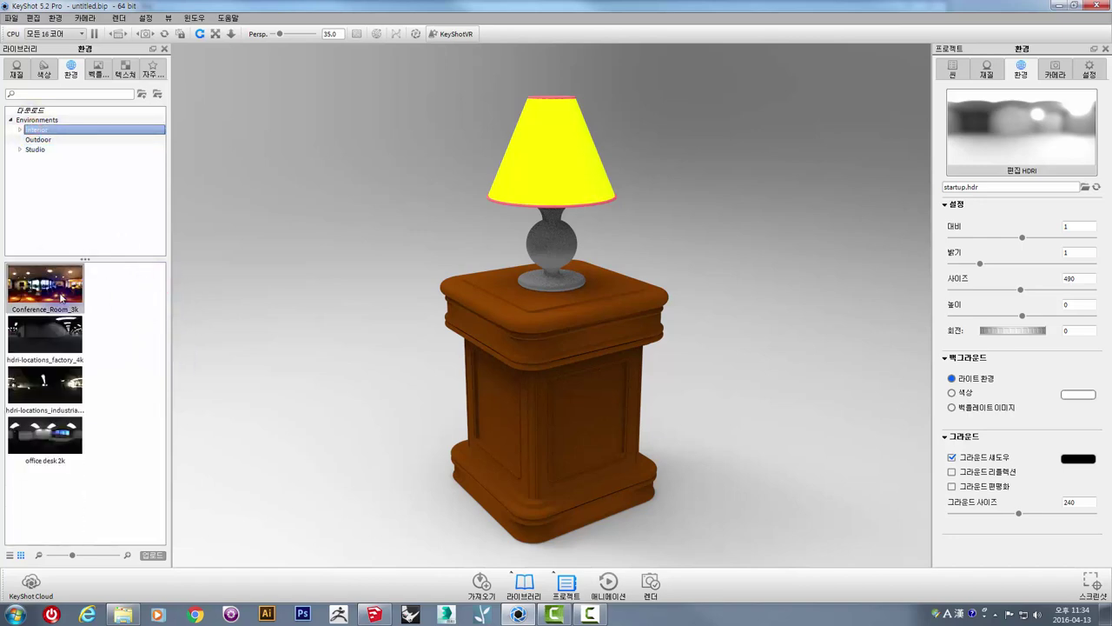
pyautogui.moveTo(85, 285)
pyautogui.mouseDown()
pyautogui.moveTo(308, 287)
pyautogui.moveTo(347, 264)
pyautogui.moveTo(303, 248)
pyautogui.moveTo(541, 248)
pyautogui.mouseUp()
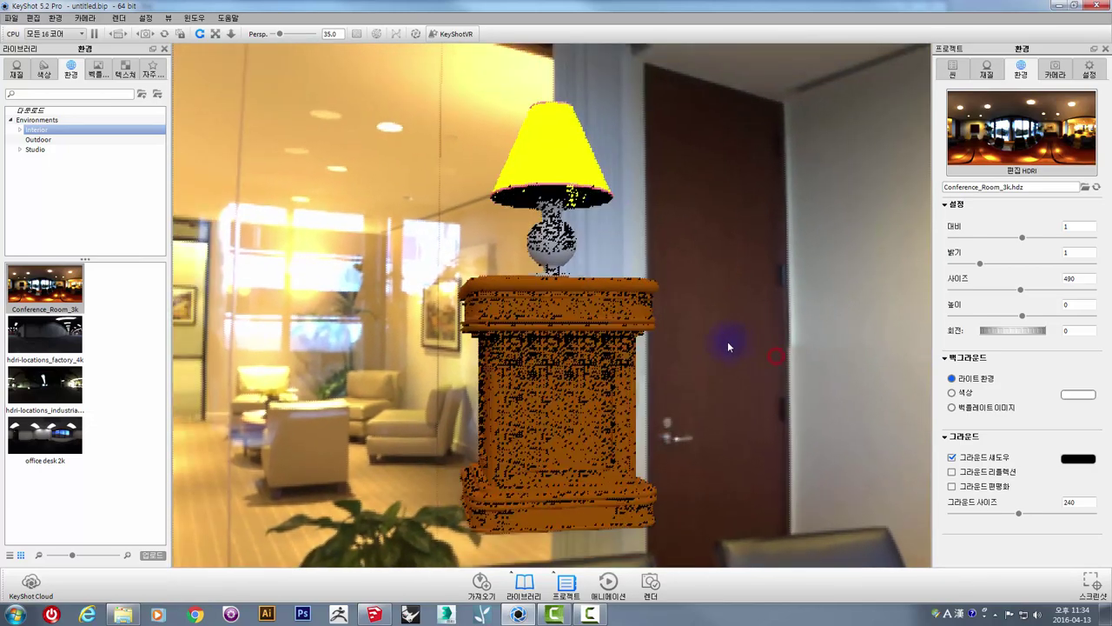
pyautogui.moveTo(773, 353)
pyautogui.mouseDown()
pyautogui.moveTo(711, 339)
pyautogui.moveTo(204, 90)
pyautogui.mouseUp()
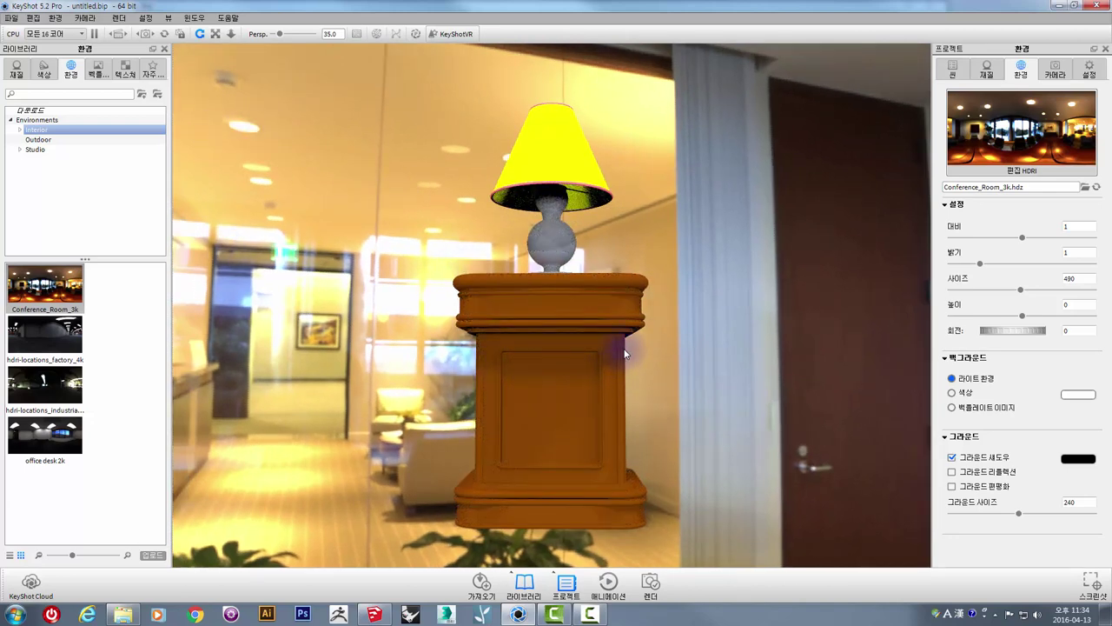
pyautogui.moveTo(386, 359)
pyautogui.mouseDown()
pyautogui.moveTo(526, 373)
pyautogui.moveTo(759, 337)
pyautogui.moveTo(810, 310)
pyautogui.mouseUp()
# Orbit and zoom around the lamp in the conference room toward the hallway and door.
pyautogui.moveTo(739, 276)
pyautogui.mouseDown()
pyautogui.moveTo(808, 385)
pyautogui.moveTo(637, 310)
pyautogui.mouseUp()
pyautogui.moveTo(571, 351)
pyautogui.mouseDown()
pyautogui.moveTo(391, 325)
pyautogui.moveTo(596, 327)
pyautogui.moveTo(546, 396)
pyautogui.moveTo(641, 422)
pyautogui.moveTo(843, 418)
pyautogui.moveTo(886, 400)
pyautogui.moveTo(759, 403)
pyautogui.mouseUp()
pyautogui.scroll(-2, 653, 414)
pyautogui.scroll(-2, 653, 414)
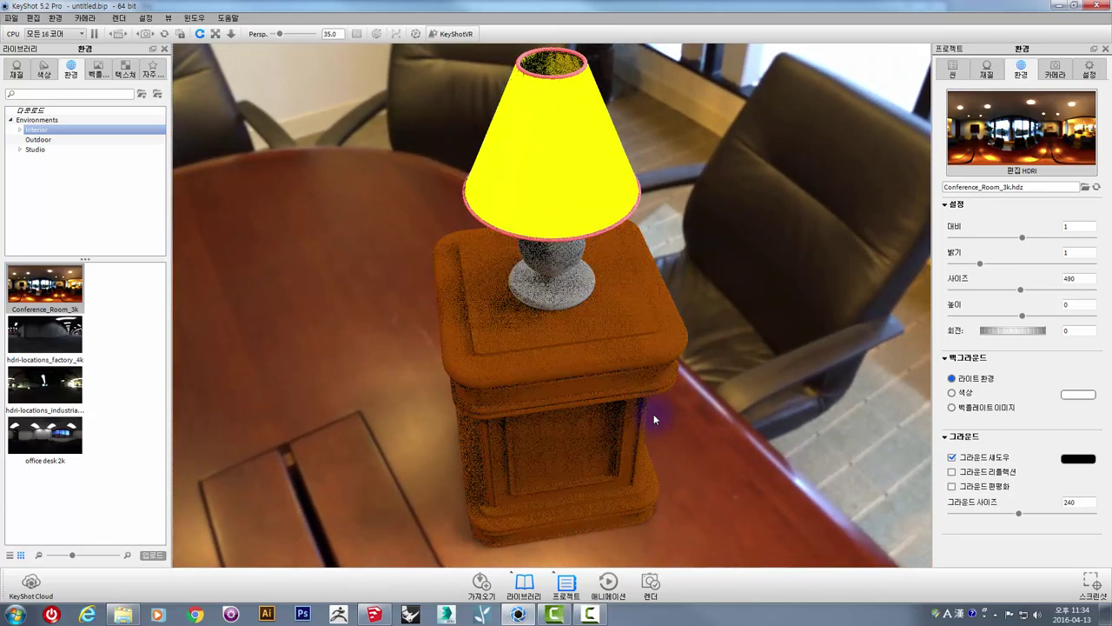
pyautogui.scroll(-2, 653, 414)
pyautogui.scroll(-2, 653, 413)
pyautogui.scroll(3, 653, 414)
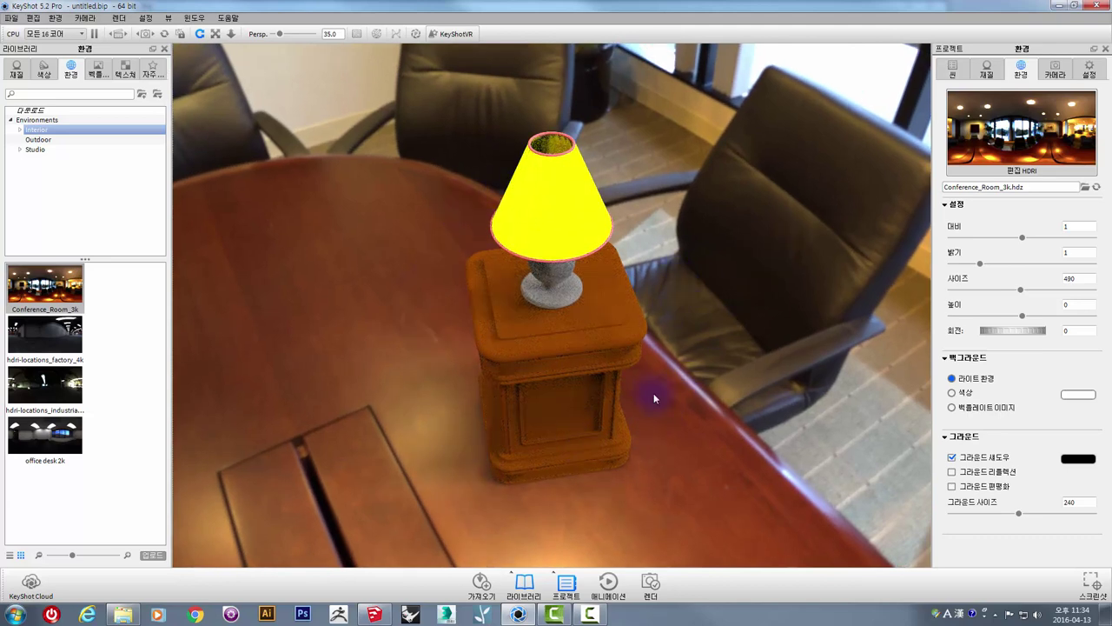
pyautogui.moveTo(700, 451)
pyautogui.mouseDown()
pyautogui.moveTo(447, 310)
pyautogui.moveTo(178, 321)
pyautogui.mouseUp()
# Try the factory_4k and then the industrial_4k environments on the lamp scene.
pyautogui.moveTo(33, 337); pyautogui.dragTo(375, 251)
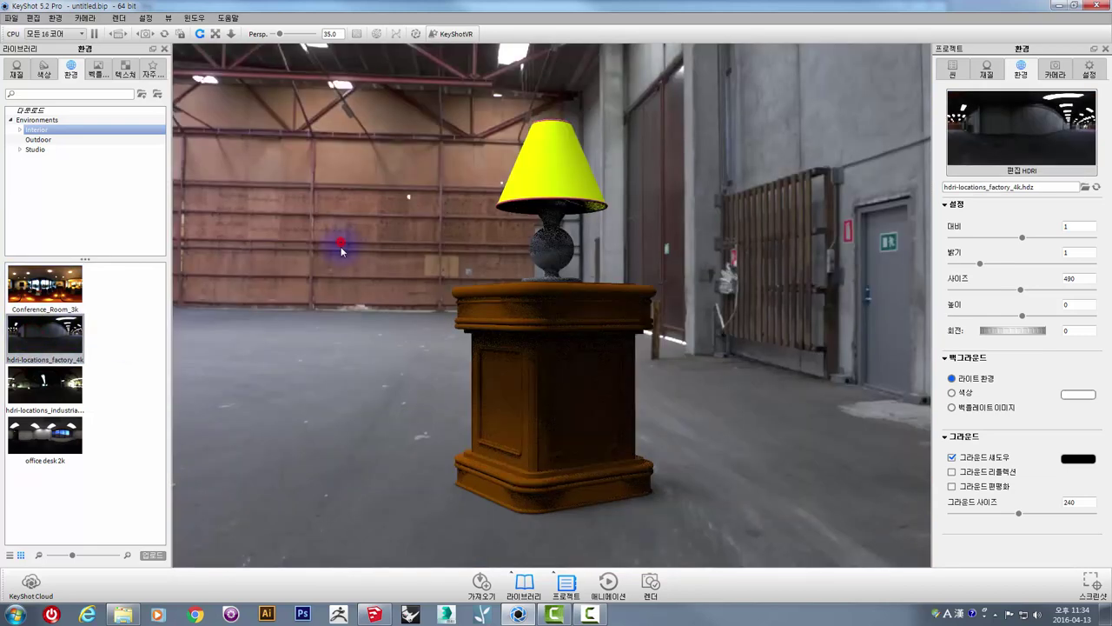
pyautogui.moveTo(341, 247); pyautogui.dragTo(337, 260)
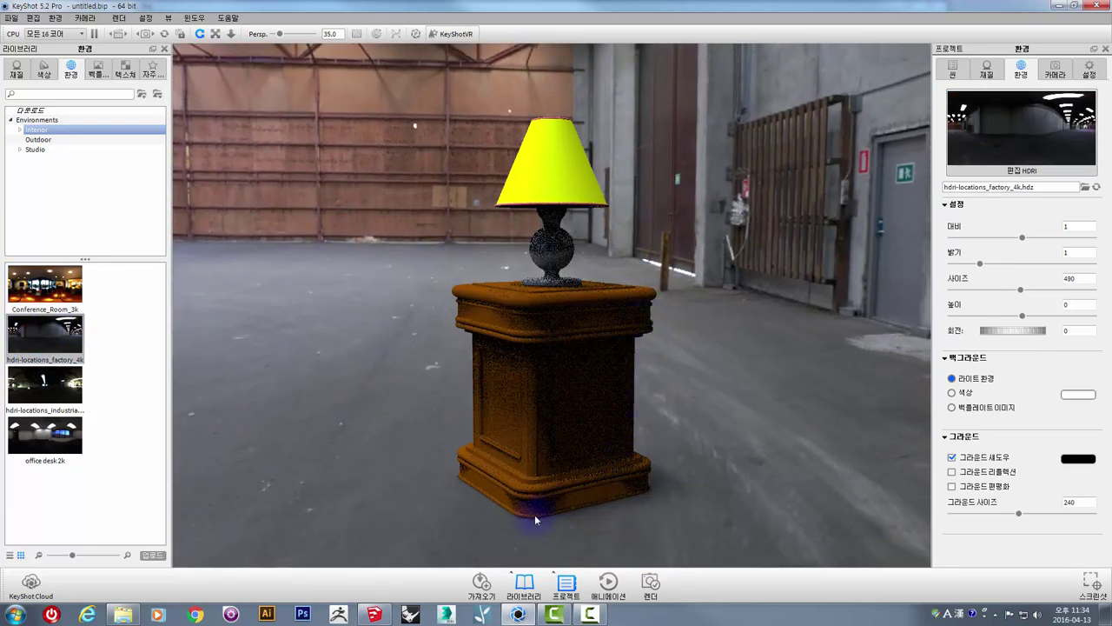
pyautogui.moveTo(45, 384)
pyautogui.mouseDown()
pyautogui.moveTo(405, 404)
pyautogui.moveTo(376, 275)
pyautogui.mouseUp()
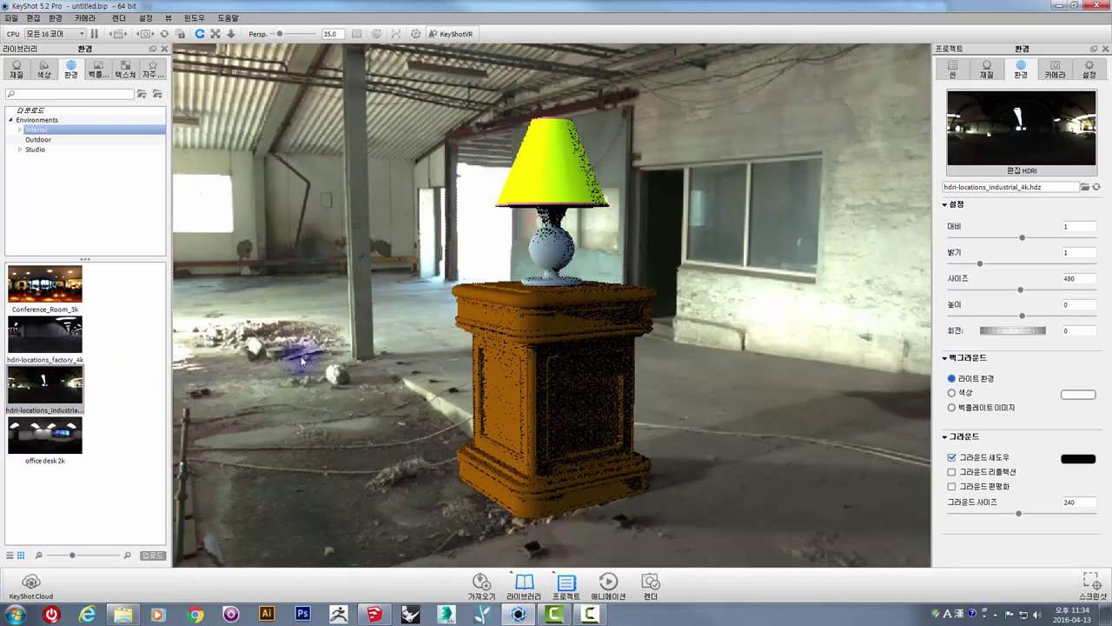
# Apply the Studio startup environment to the scene and orbit to look down on the lamp.
pyautogui.click(35, 149)
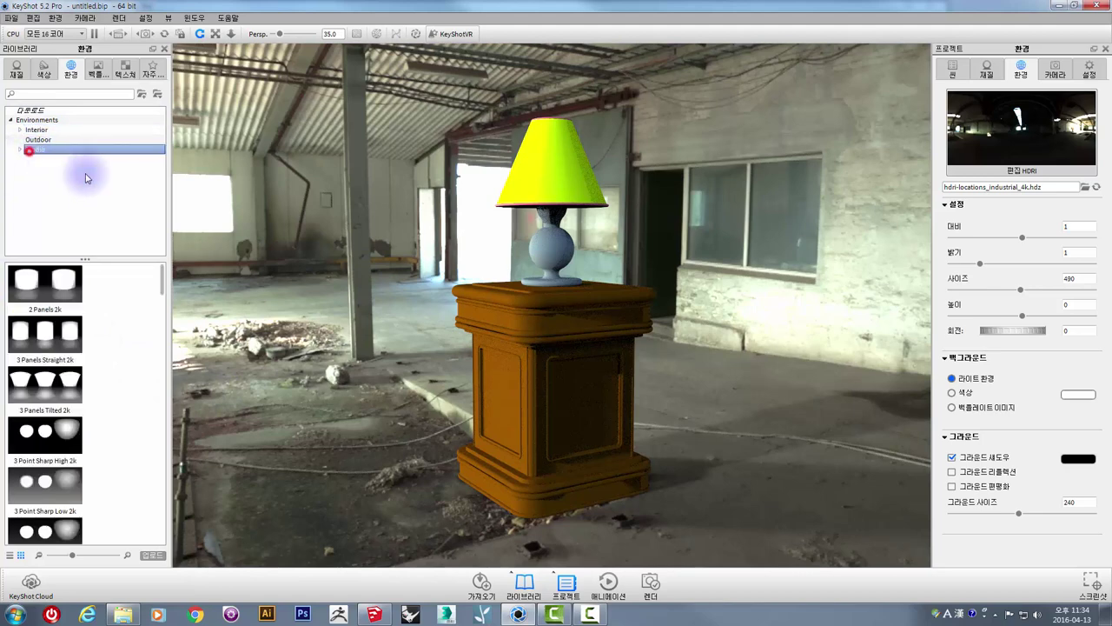
pyautogui.moveTo(164, 292); pyautogui.dragTo(158, 521)
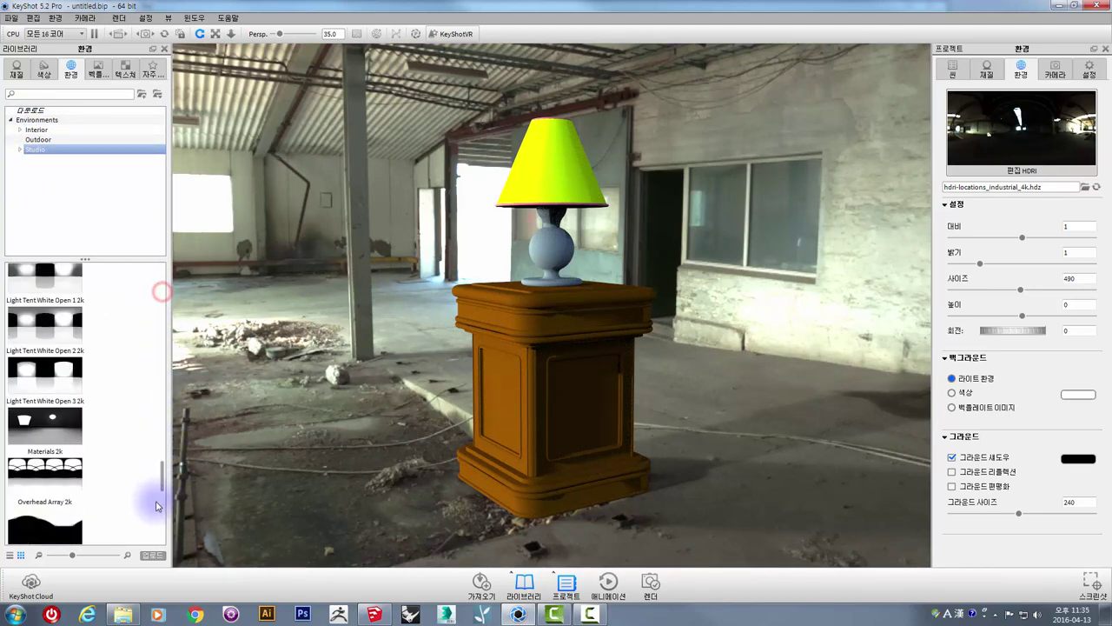
pyautogui.moveTo(45, 415); pyautogui.dragTo(365, 227)
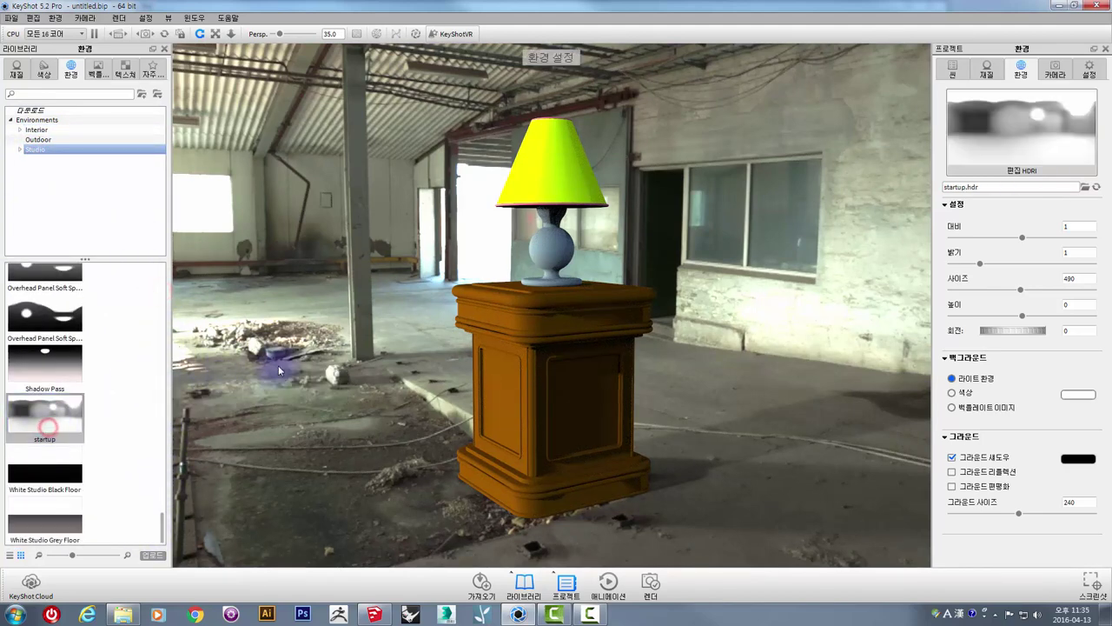
pyautogui.moveTo(644, 322)
pyautogui.mouseDown()
pyautogui.moveTo(513, 377)
pyautogui.moveTo(497, 336)
pyautogui.mouseUp()
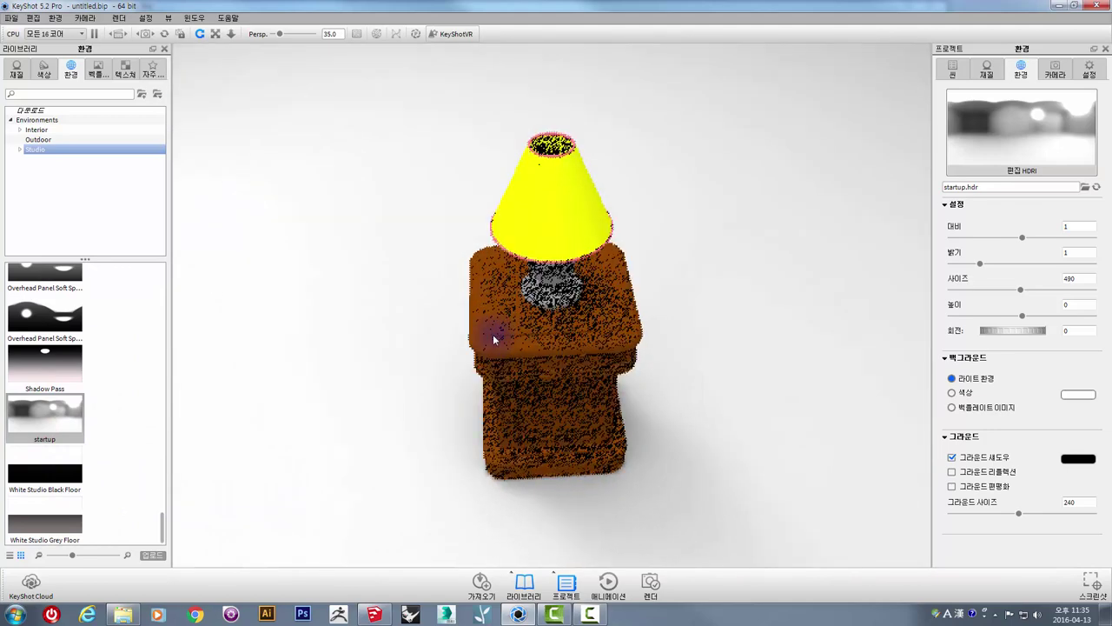
# Browse the Backplate and Favorites libraries, then show the Paint materials in the Materials library.
pyautogui.click(92, 75)
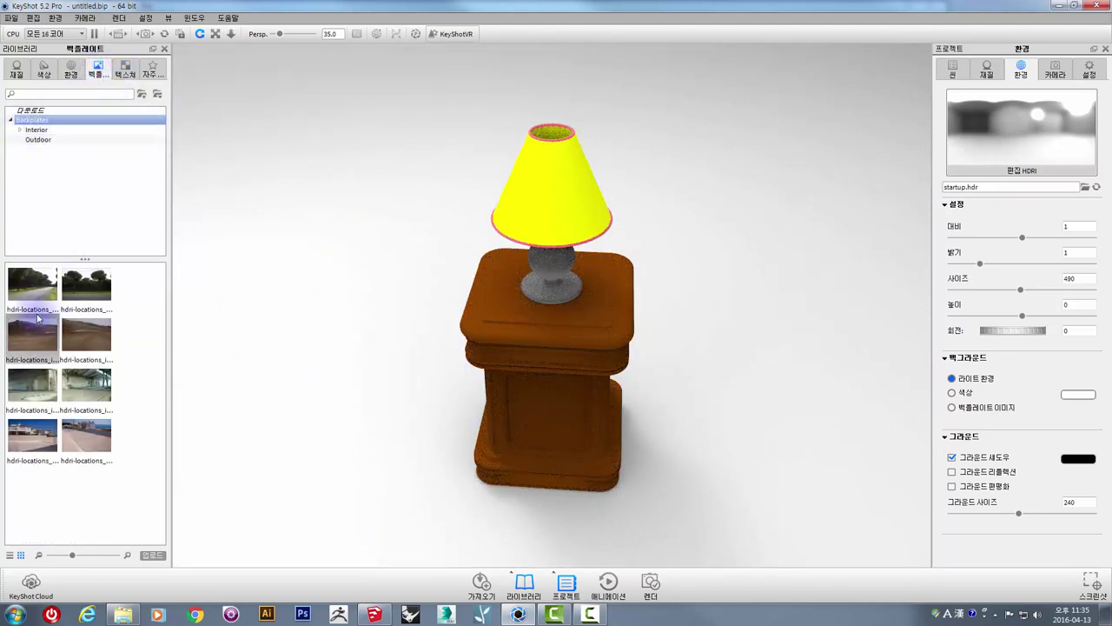
pyautogui.click(126, 69)
pyautogui.click(151, 75)
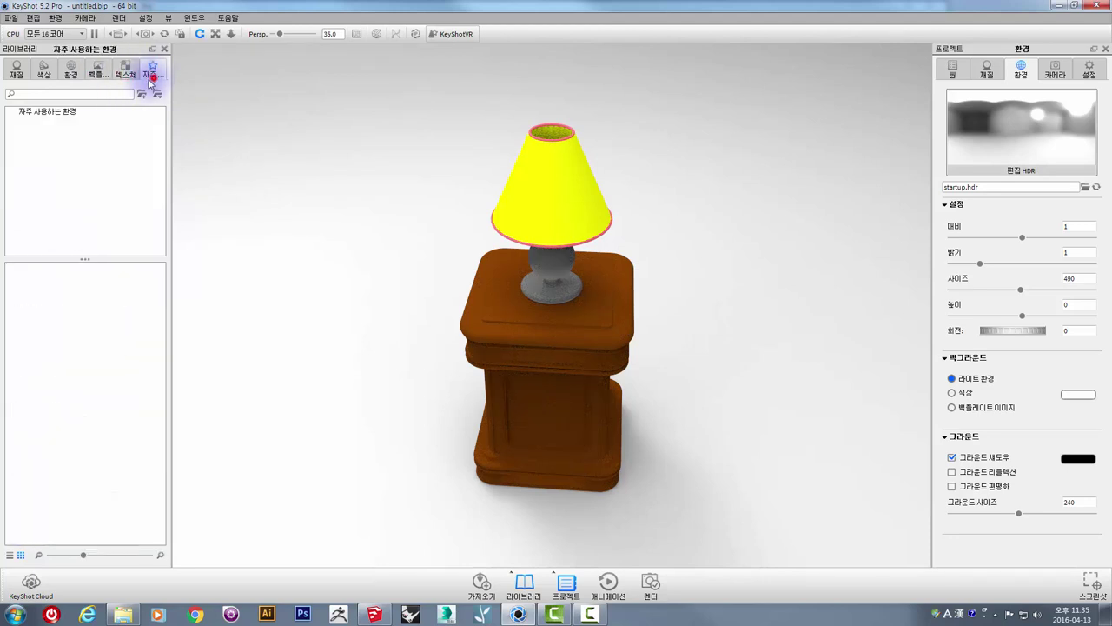
pyautogui.click(15, 72)
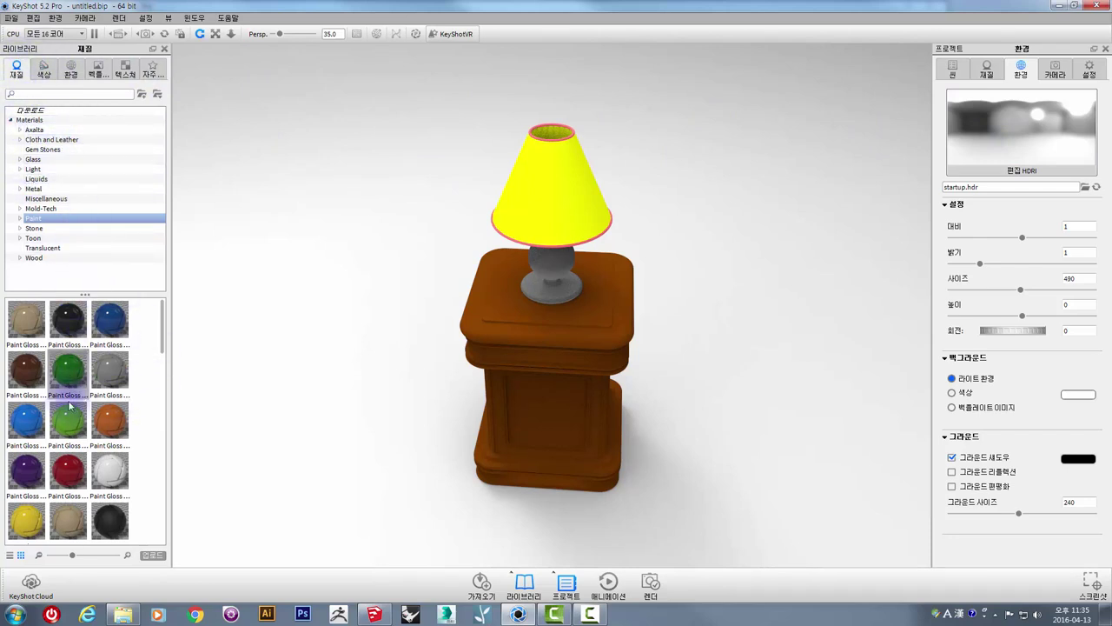
# Try Ash and a fine grain wood from the Wood library on the side table, rotating the lighting.
pyautogui.click(31, 258)
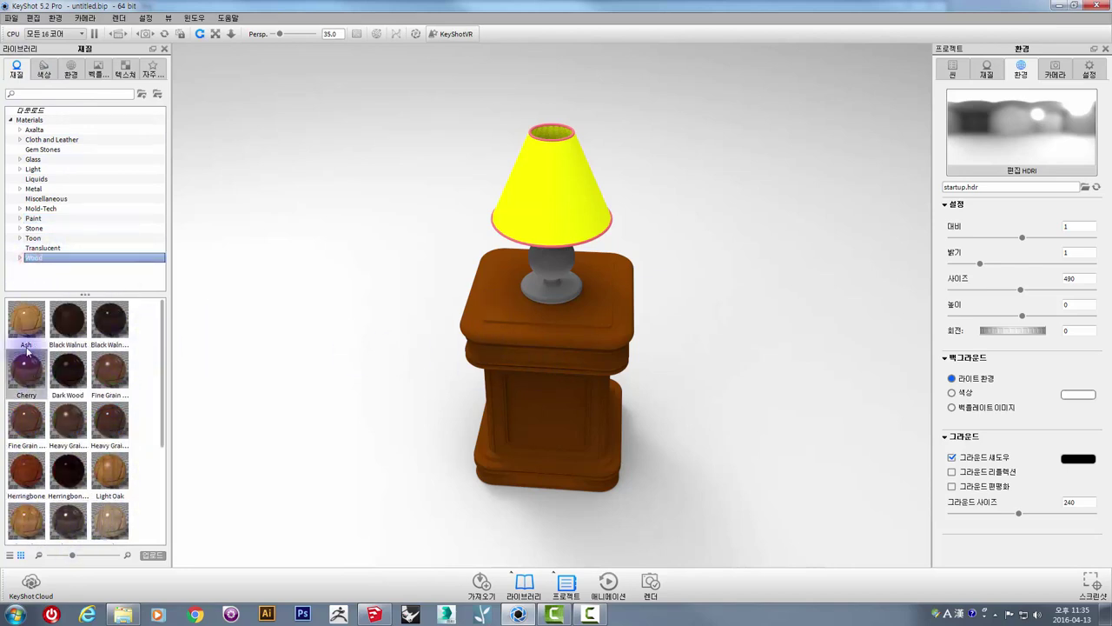
pyautogui.moveTo(26, 320)
pyautogui.mouseDown()
pyautogui.moveTo(391, 365)
pyautogui.moveTo(501, 422)
pyautogui.mouseUp()
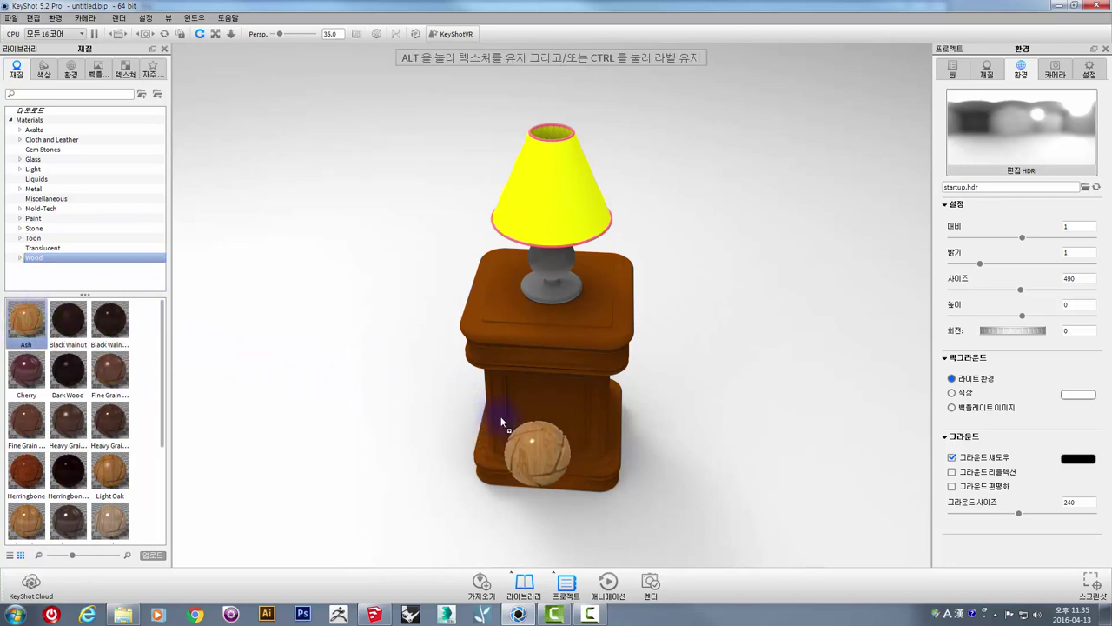
pyautogui.moveTo(397, 422)
pyautogui.mouseDown()
pyautogui.moveTo(193, 372)
pyautogui.moveTo(442, 410)
pyautogui.mouseUp()
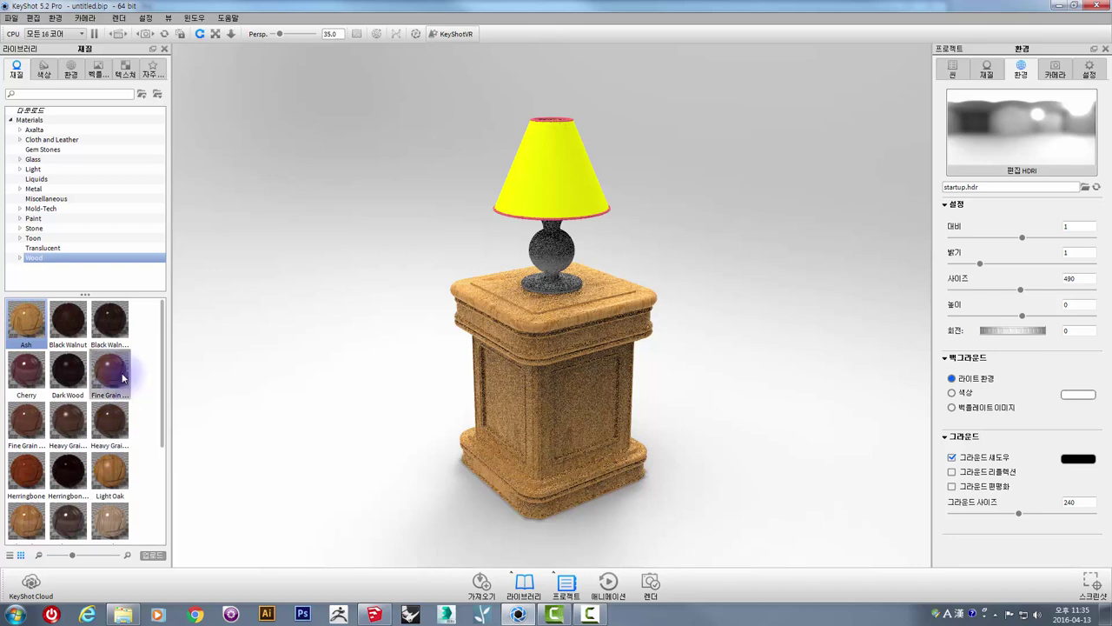
pyautogui.moveTo(108, 374); pyautogui.dragTo(507, 432)
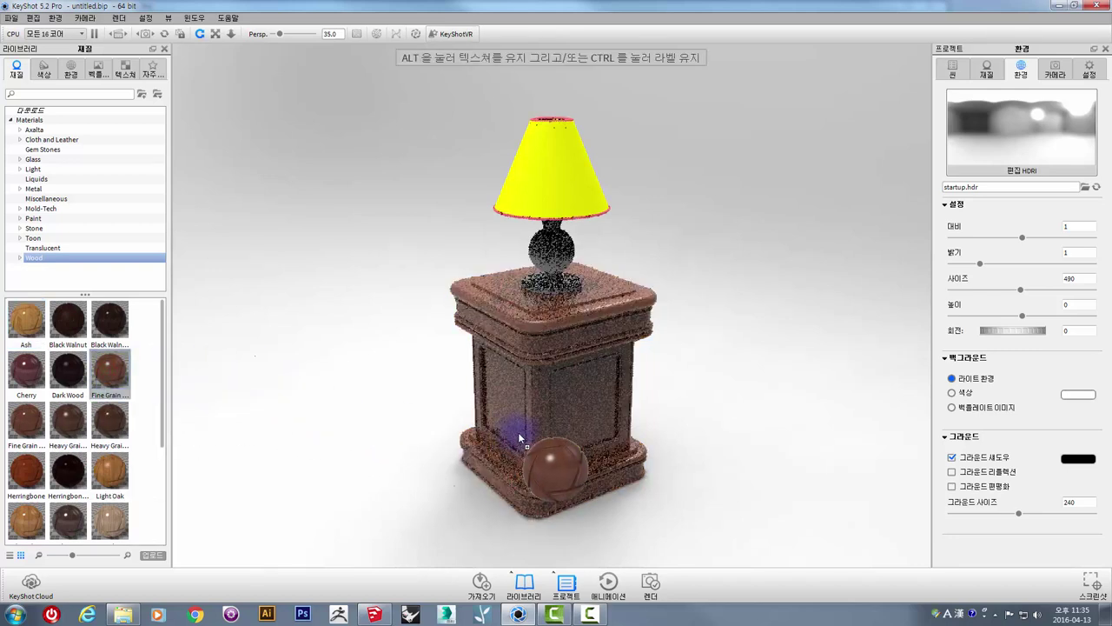
pyautogui.moveTo(338, 426)
pyautogui.keyDown('ctrl'); pyautogui.mouseDown()
pyautogui.moveTo(611, 429)
pyautogui.moveTo(447, 426)
pyautogui.moveTo(177, 473)
pyautogui.mouseUp(); pyautogui.keyUp('ctrl')
# Apply Light Oak to the side table and orbit back to an angled three-quarter view.
pyautogui.moveTo(109, 470); pyautogui.dragTo(520, 392)
pyautogui.moveTo(752, 391)
pyautogui.mouseDown()
pyautogui.moveTo(720, 447)
pyautogui.moveTo(618, 458)
pyautogui.moveTo(489, 397)
pyautogui.moveTo(497, 347)
pyautogui.moveTo(377, 318)
pyautogui.moveTo(508, 336)
pyautogui.moveTo(486, 377)
pyautogui.mouseUp()
pyautogui.scroll(3, 502, 330)
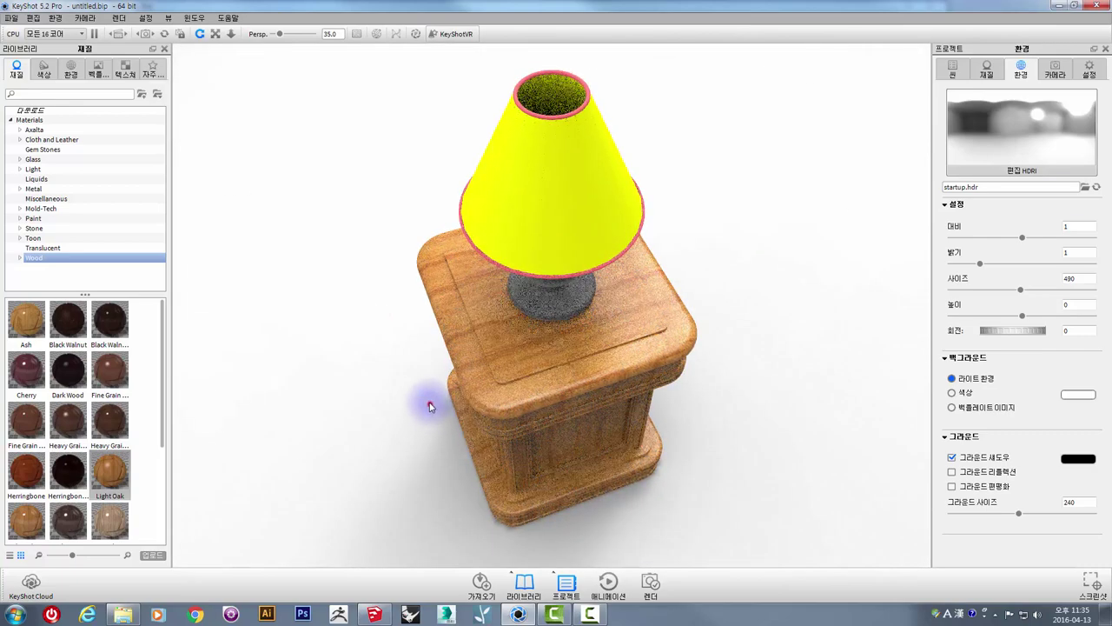
pyautogui.moveTo(429, 406)
pyautogui.mouseDown()
pyautogui.moveTo(422, 367)
pyautogui.moveTo(534, 368)
pyautogui.moveTo(465, 258)
pyautogui.mouseUp()
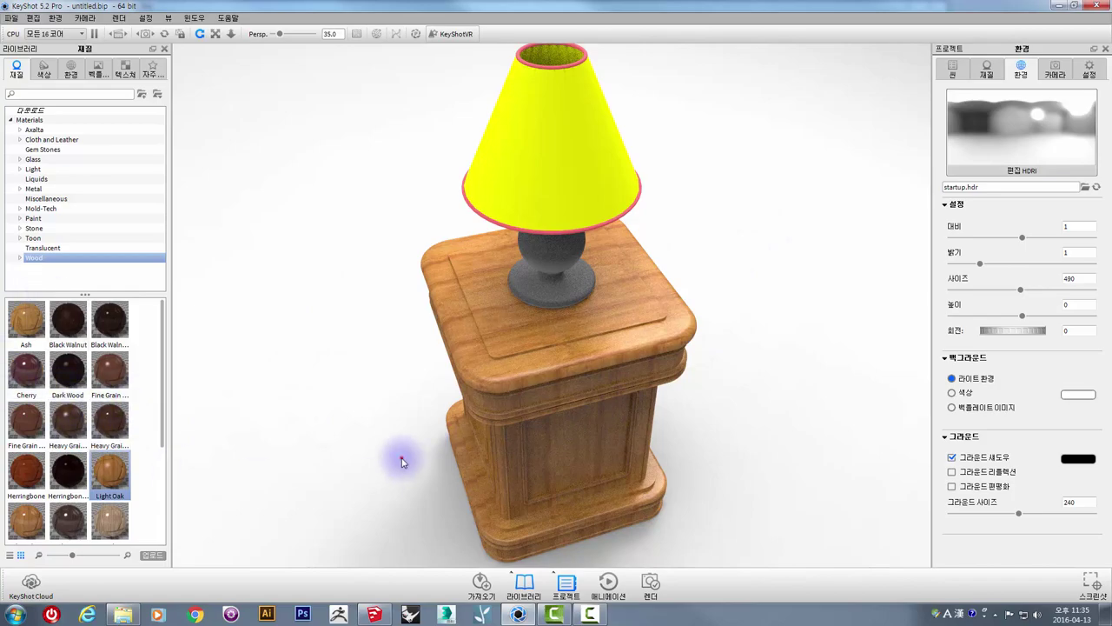
pyautogui.moveTo(402, 457); pyautogui.dragTo(342, 432)
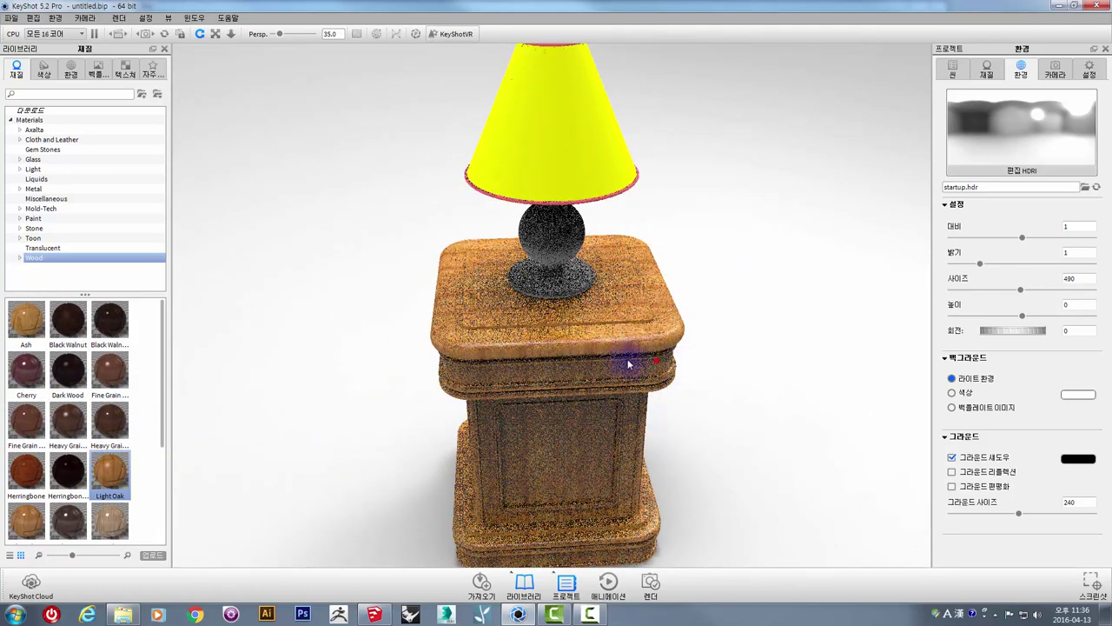
pyautogui.moveTo(633, 368); pyautogui.dragTo(504, 353)
pyautogui.scroll(-3, 506, 353)
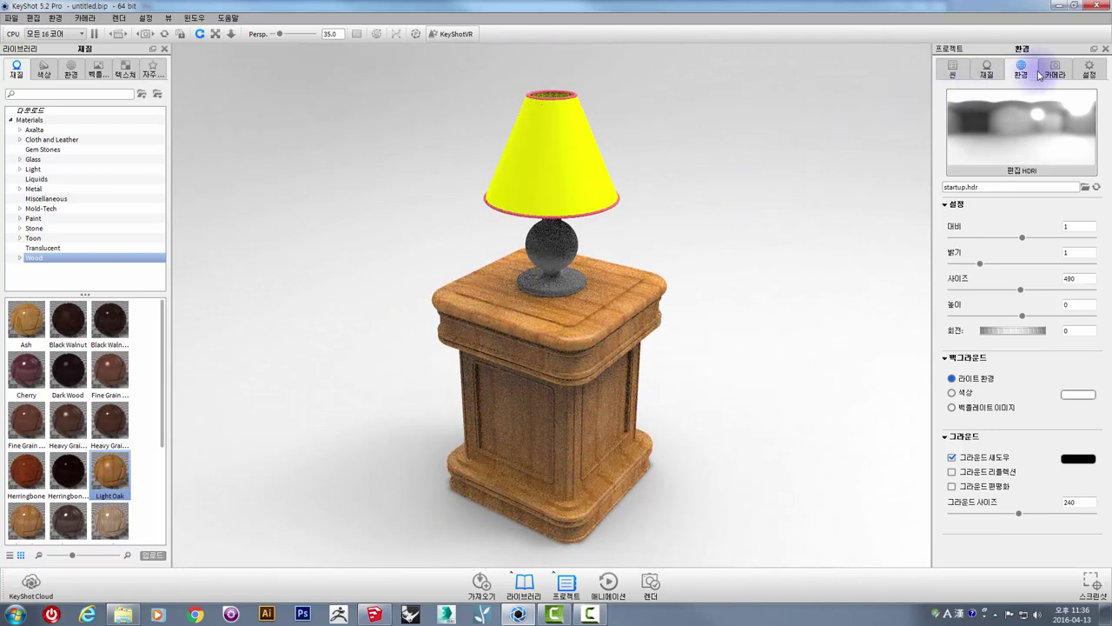
# Switch the library to Environments and back to Materials, then list the scene's materials in the Project panel.
pyautogui.click(71, 74)
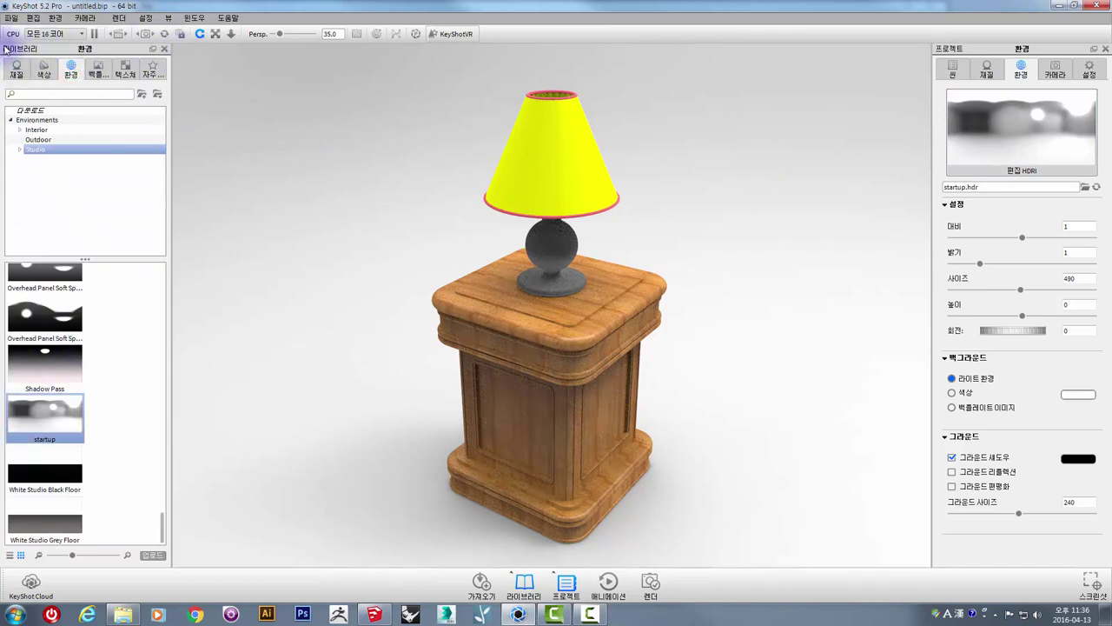
pyautogui.click(17, 69)
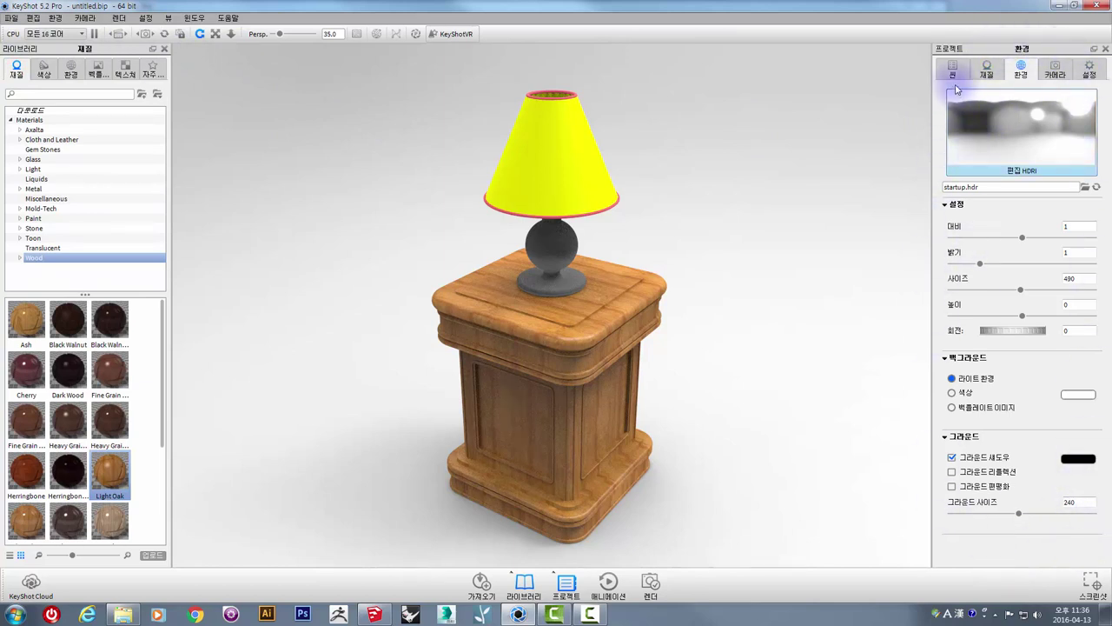
pyautogui.click(996, 75)
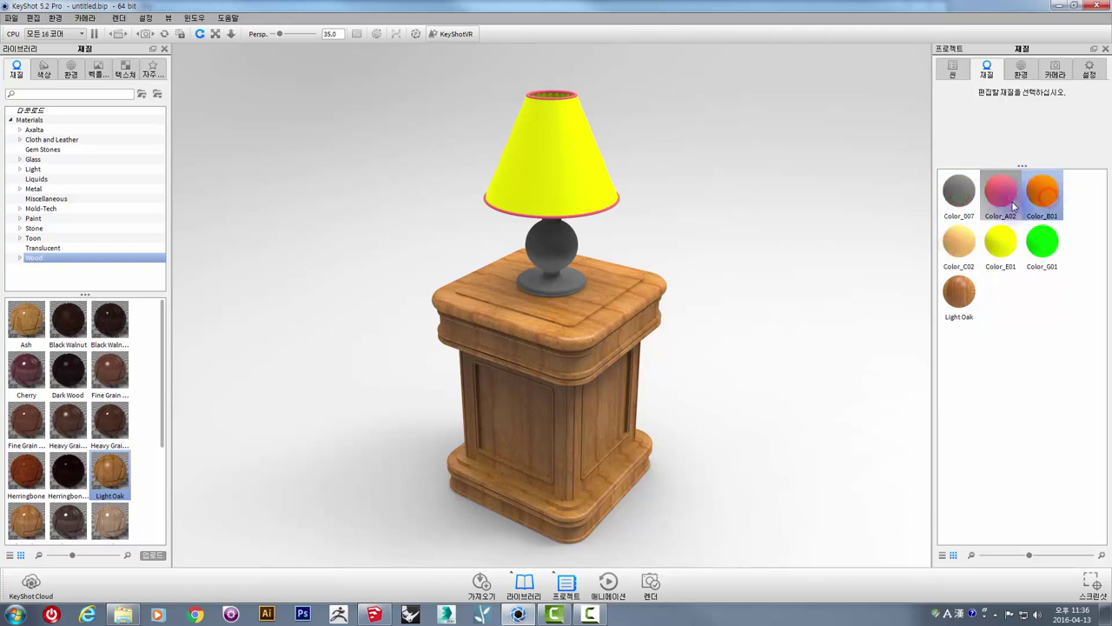
# Switch the view to the imported sketchup camera and compare against the original SketchUp model.
pyautogui.click(951, 72)
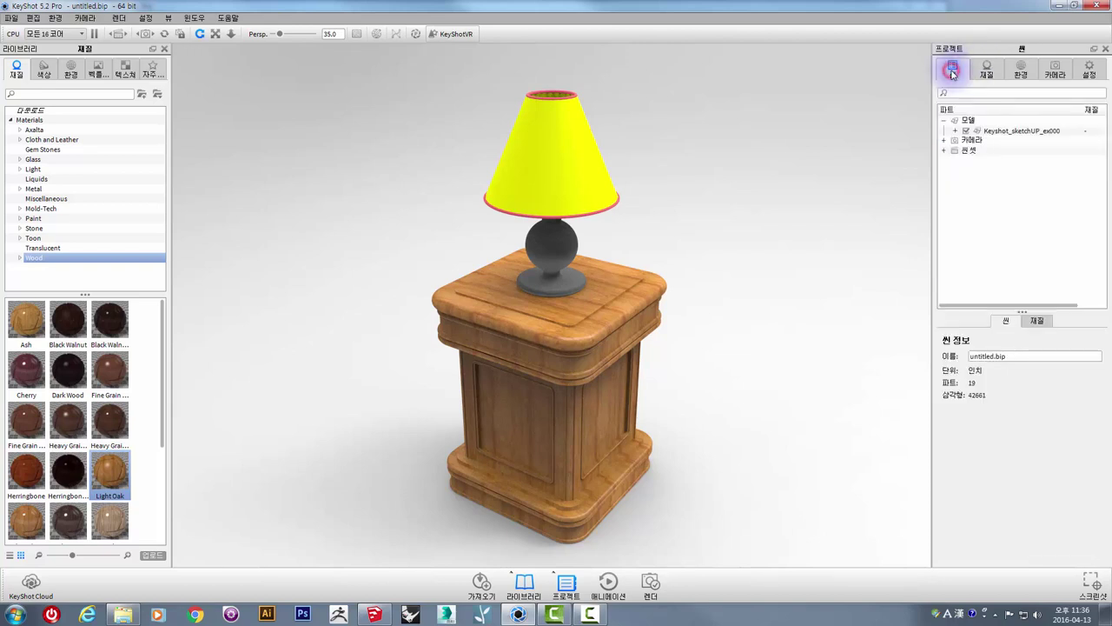
pyautogui.click(946, 172)
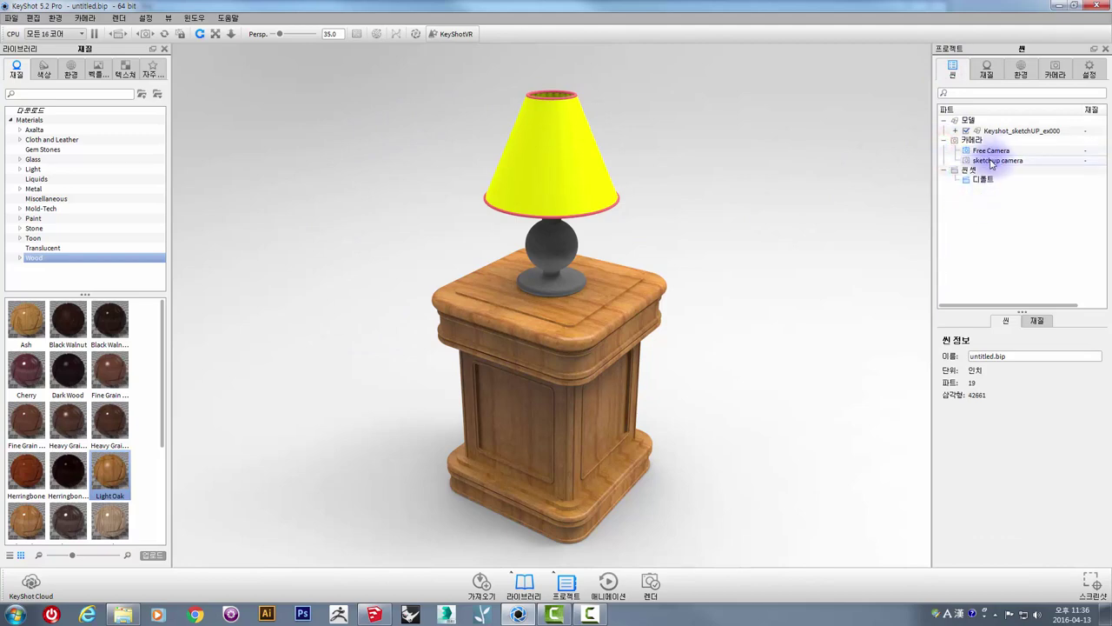
pyautogui.click(991, 161)
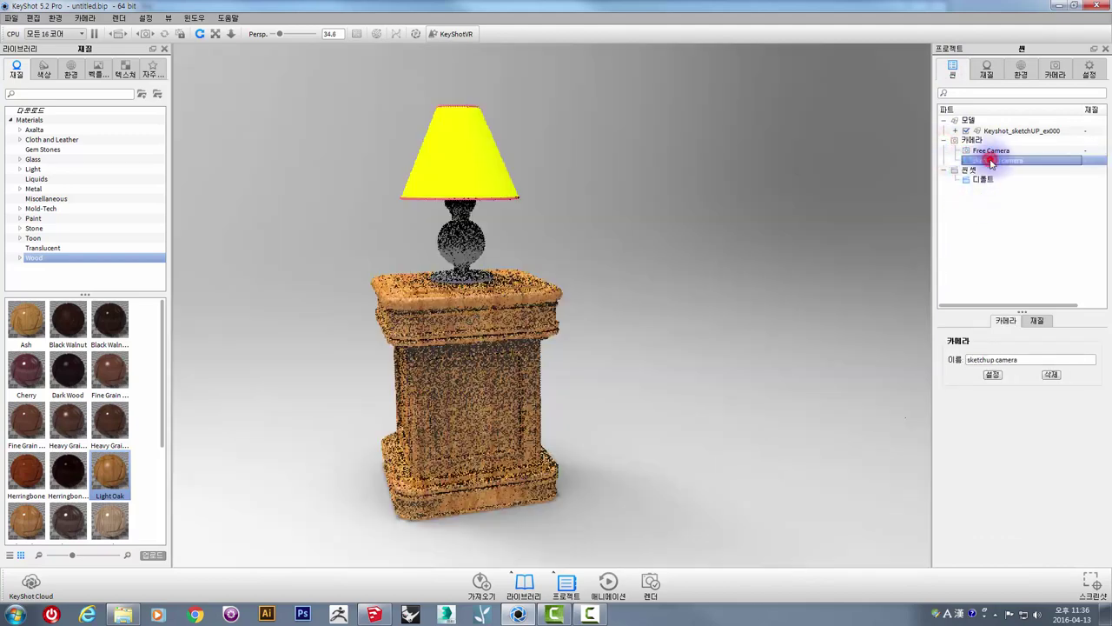
pyautogui.click(374, 614)
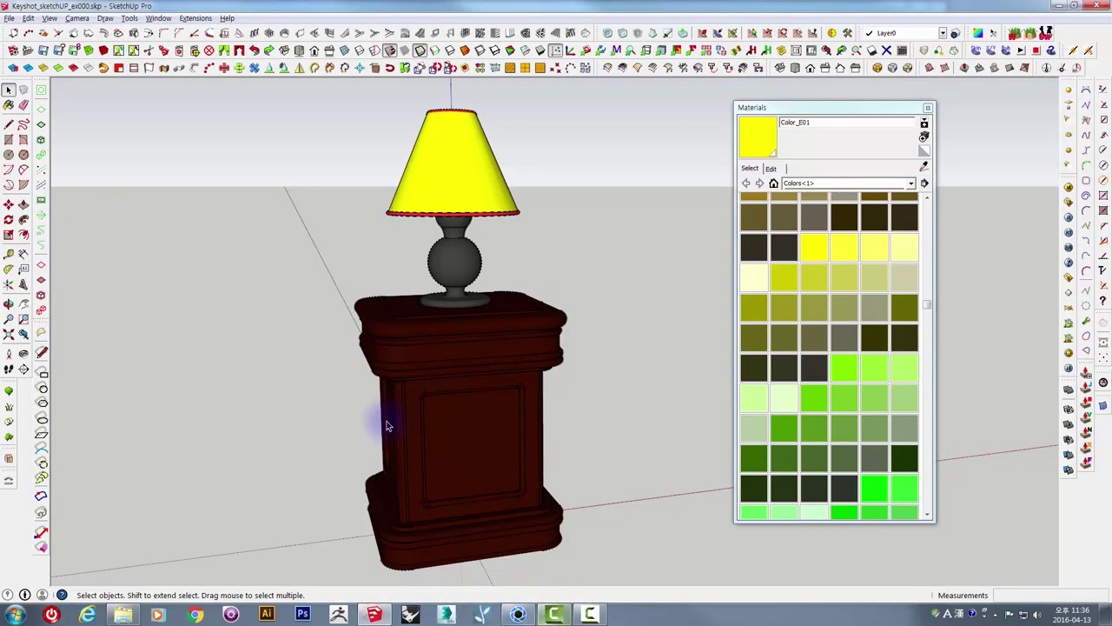
pyautogui.click(518, 614)
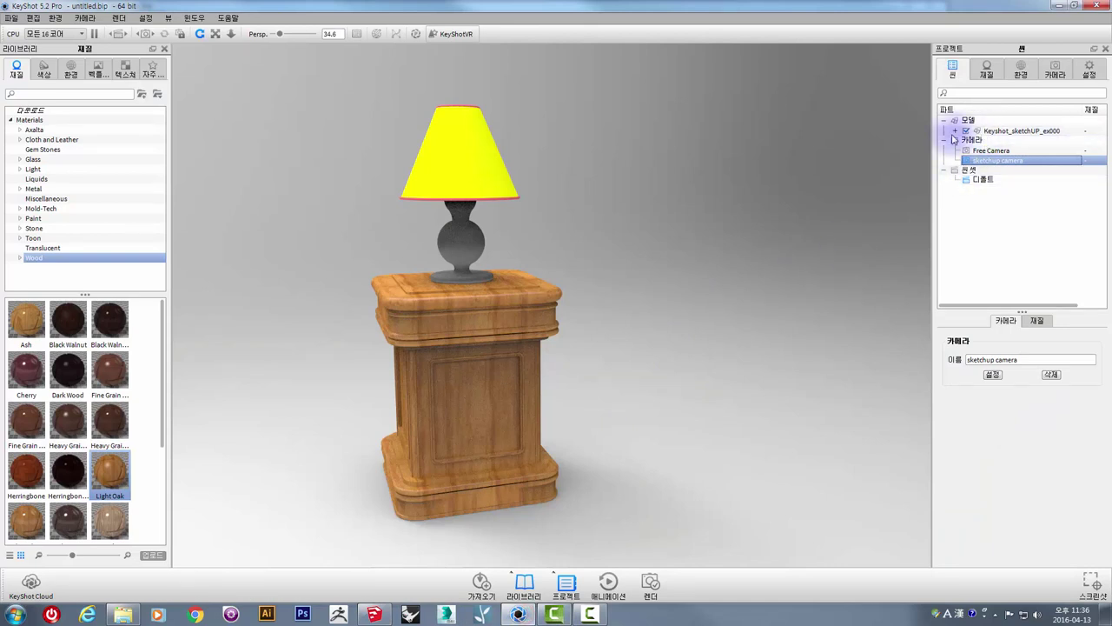
# Expand the Keyshot_sketchUP_ex000 model, Layer0 and its first four groups in the scene tree.
pyautogui.click(957, 130)
pyautogui.click(968, 141)
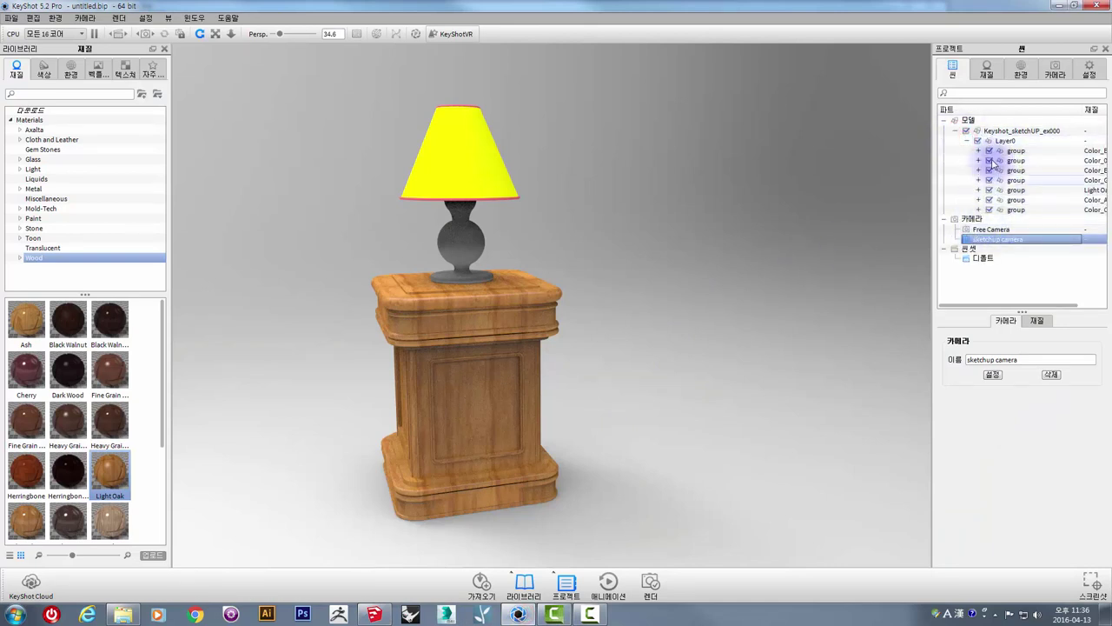
pyautogui.click(977, 151)
pyautogui.click(978, 170)
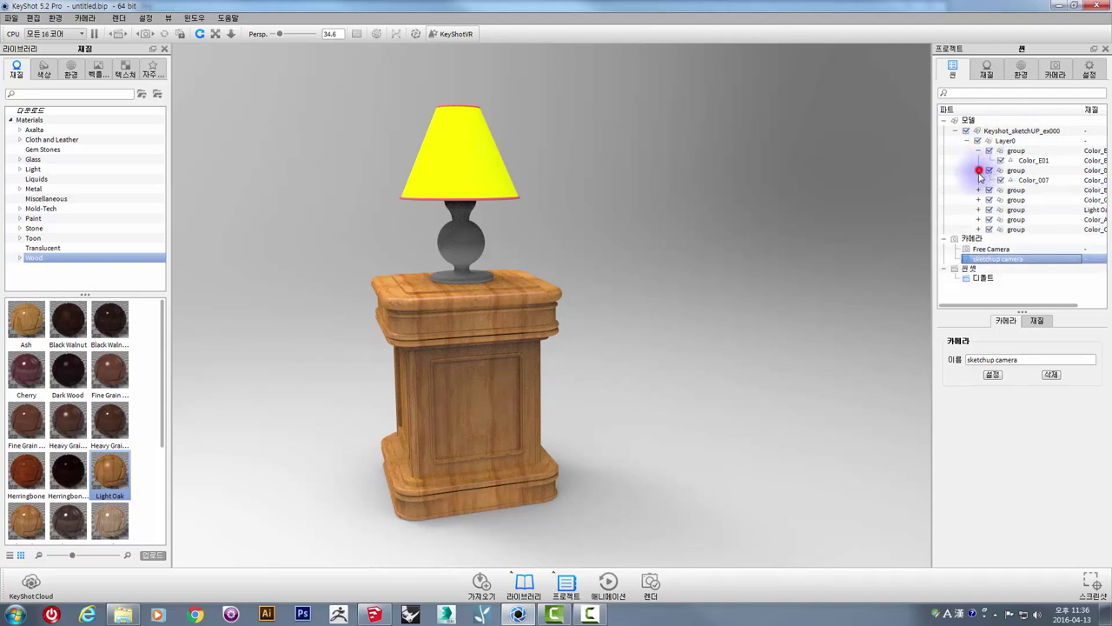
pyautogui.click(978, 189)
pyautogui.click(978, 210)
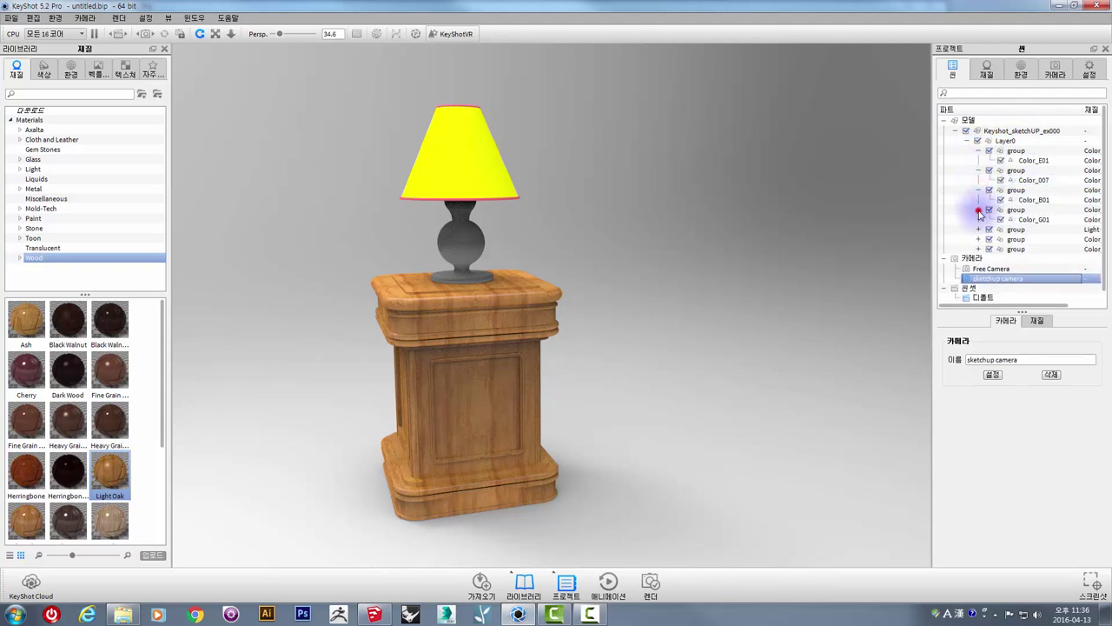
# Select the Color_G01 part, expand the remaining groups, then collapse the model tree.
pyautogui.click(979, 219)
pyautogui.click(978, 229)
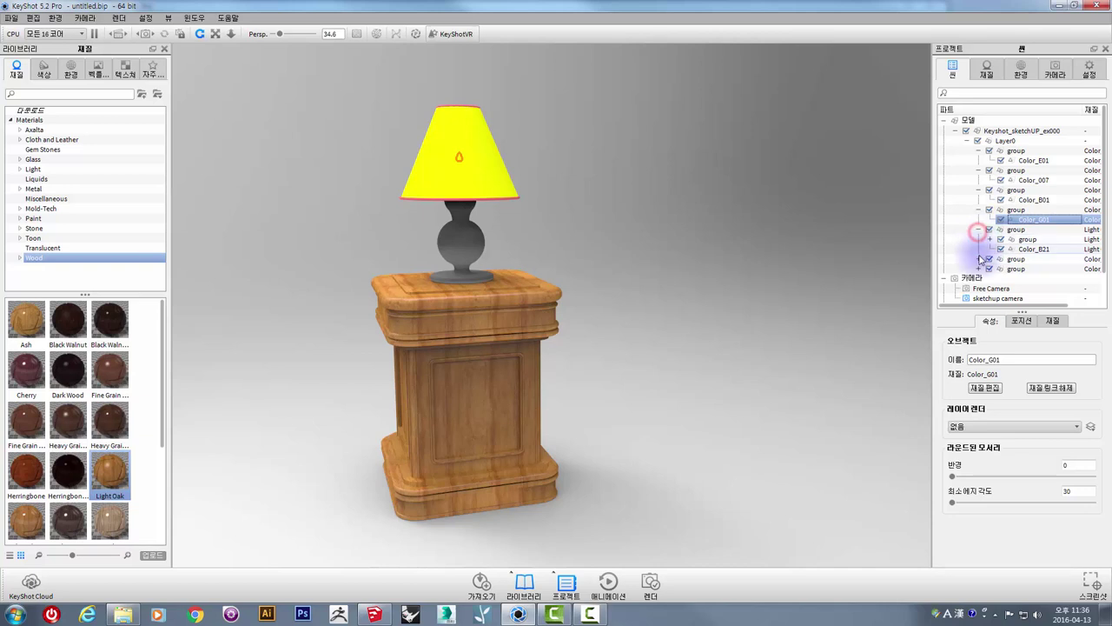
pyautogui.click(978, 259)
pyautogui.scroll(-2, 999, 213)
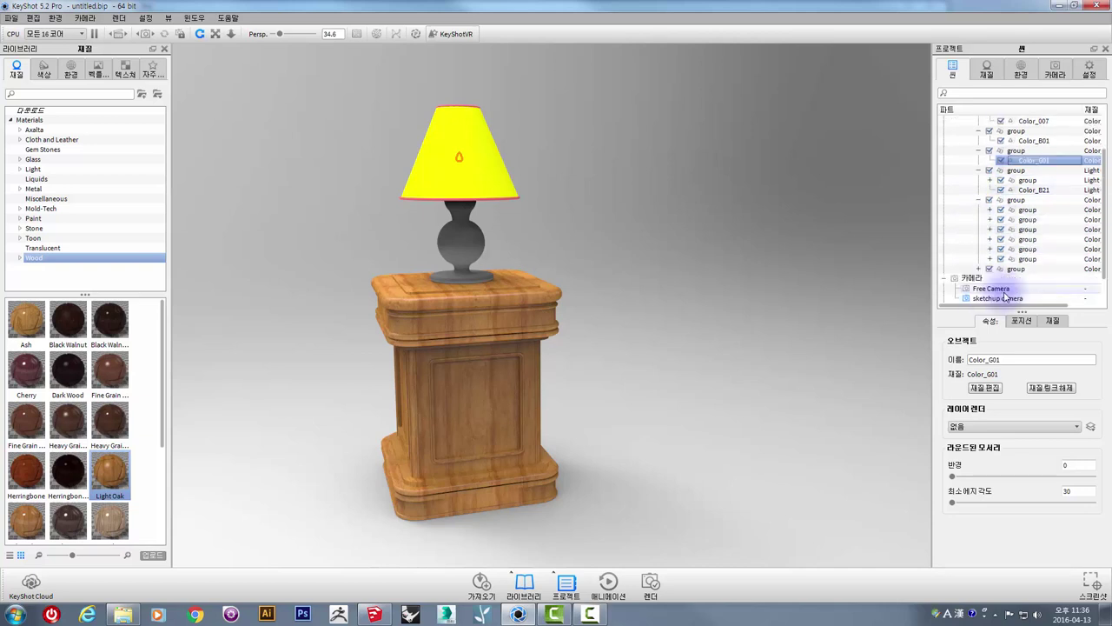
pyautogui.scroll(2, 999, 207)
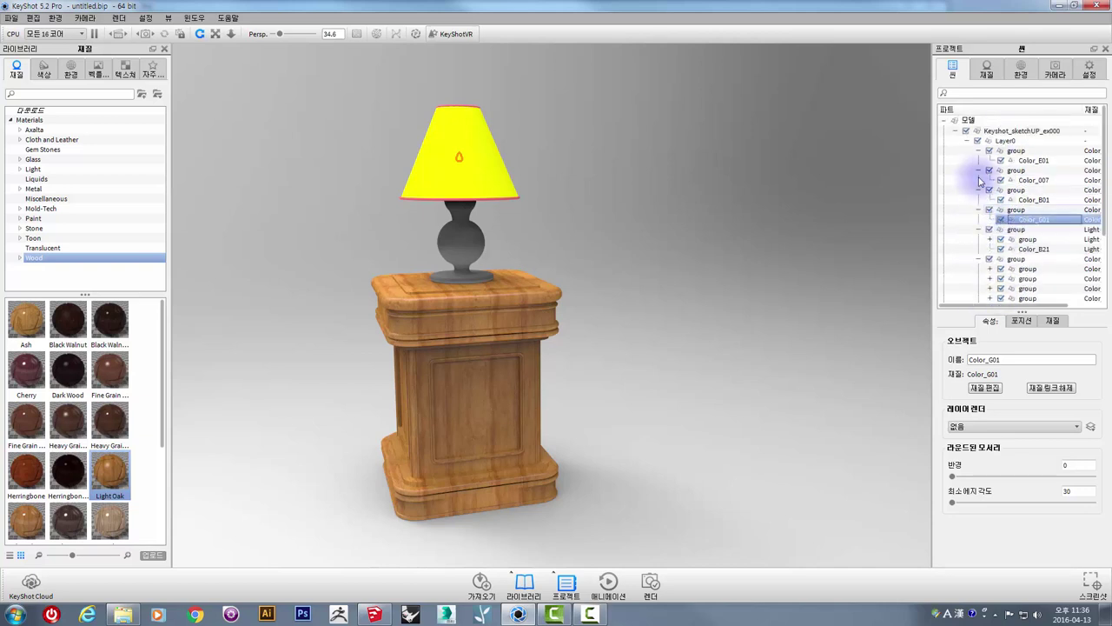
pyautogui.click(954, 131)
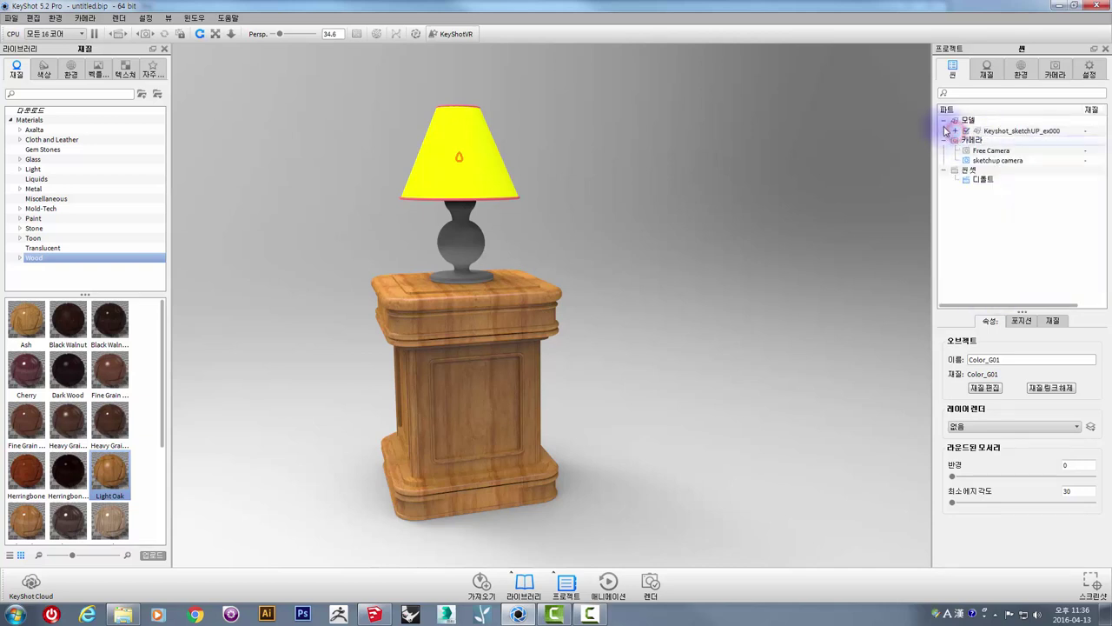
pyautogui.click(987, 74)
# Try orthographic projection, then return to perspective with focal length 37.76 and field of view 50.974.
pyautogui.click(1029, 76)
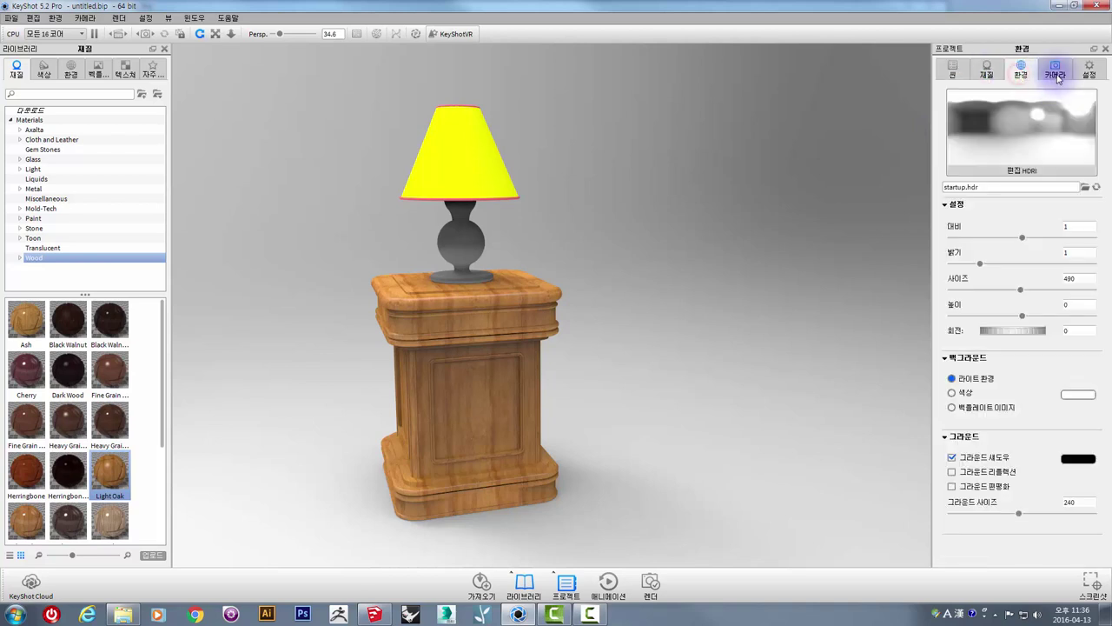
pyautogui.click(1057, 75)
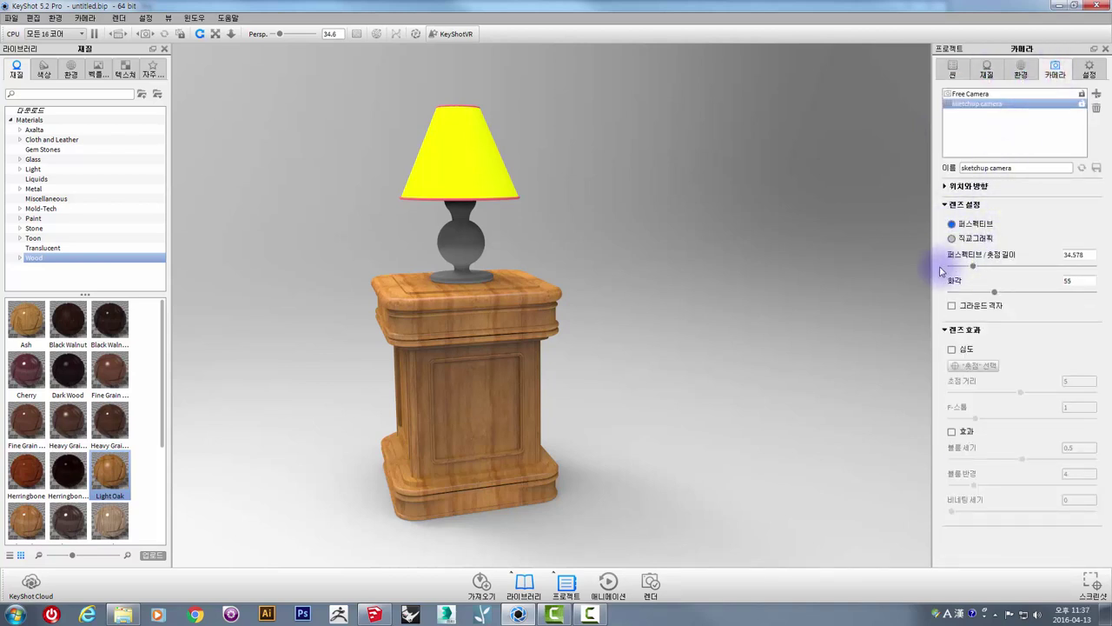
pyautogui.click(951, 238)
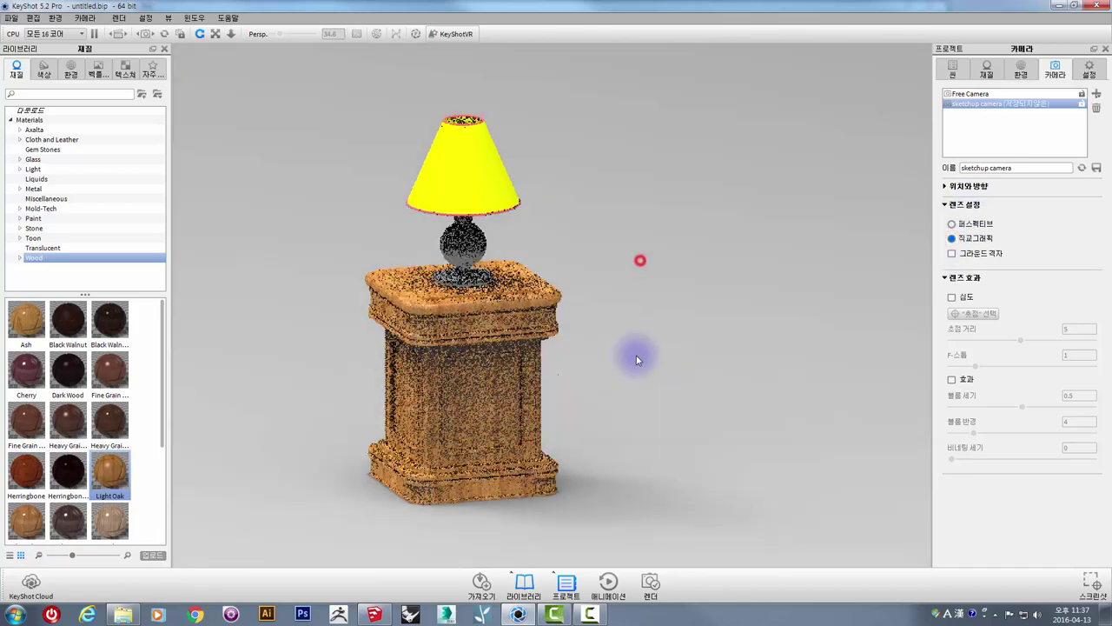
pyautogui.moveTo(638, 355)
pyautogui.mouseDown()
pyautogui.moveTo(653, 390)
pyautogui.moveTo(754, 332)
pyautogui.mouseUp()
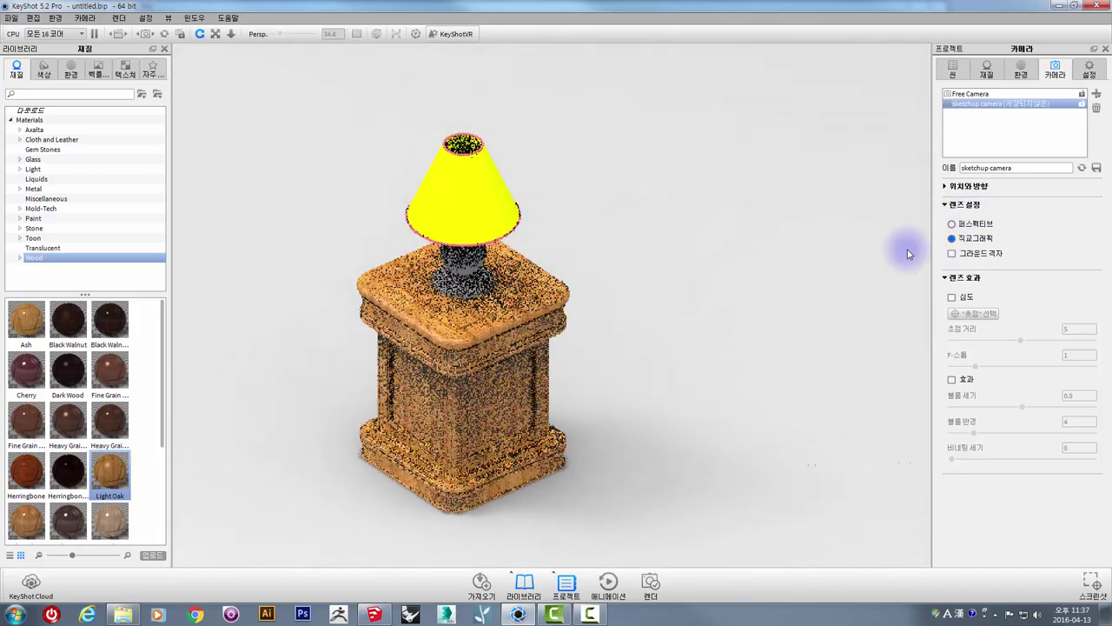
pyautogui.click(951, 223)
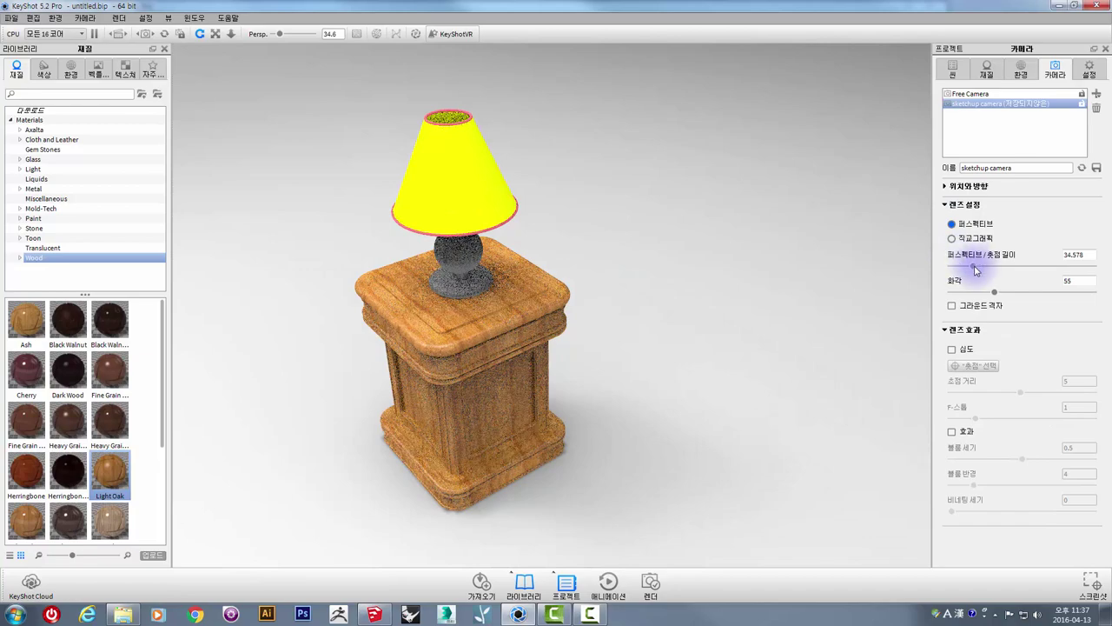
pyautogui.moveTo(1003, 270)
pyautogui.mouseDown()
pyautogui.moveTo(951, 267)
pyautogui.moveTo(967, 266)
pyautogui.mouseUp()
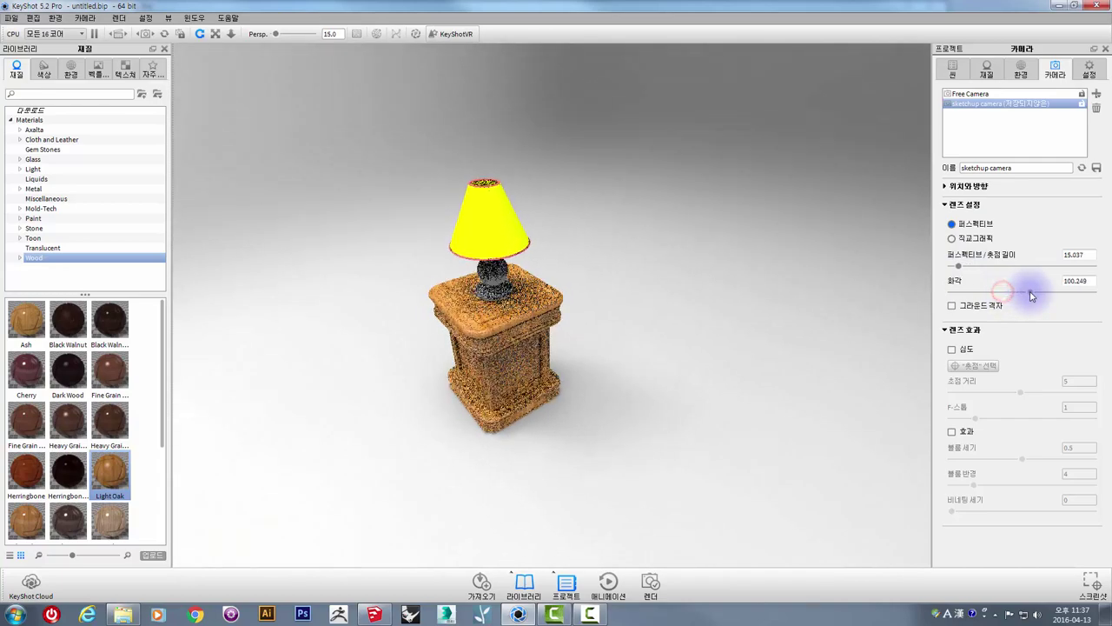
pyautogui.moveTo(1023, 296); pyautogui.dragTo(978, 271)
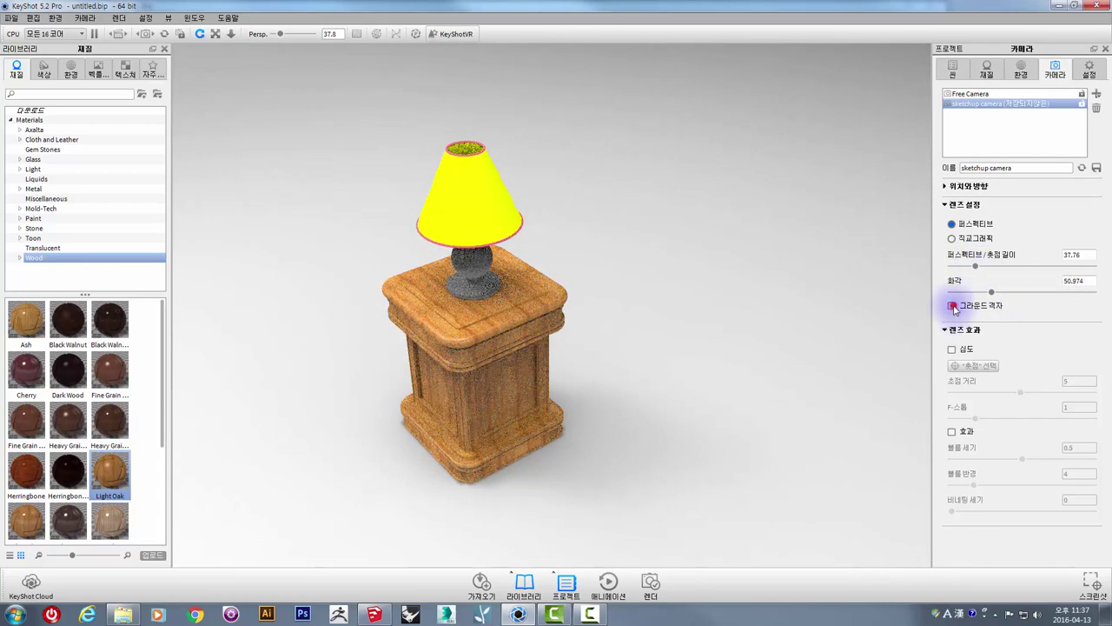
# Toggle the ground grid, orbit to frame the lamp and table, and collapse the position settings.
pyautogui.click(952, 306)
pyautogui.moveTo(739, 380)
pyautogui.mouseDown()
pyautogui.moveTo(496, 397)
pyautogui.moveTo(312, 298)
pyautogui.moveTo(305, 323)
pyautogui.moveTo(839, 352)
pyautogui.mouseUp()
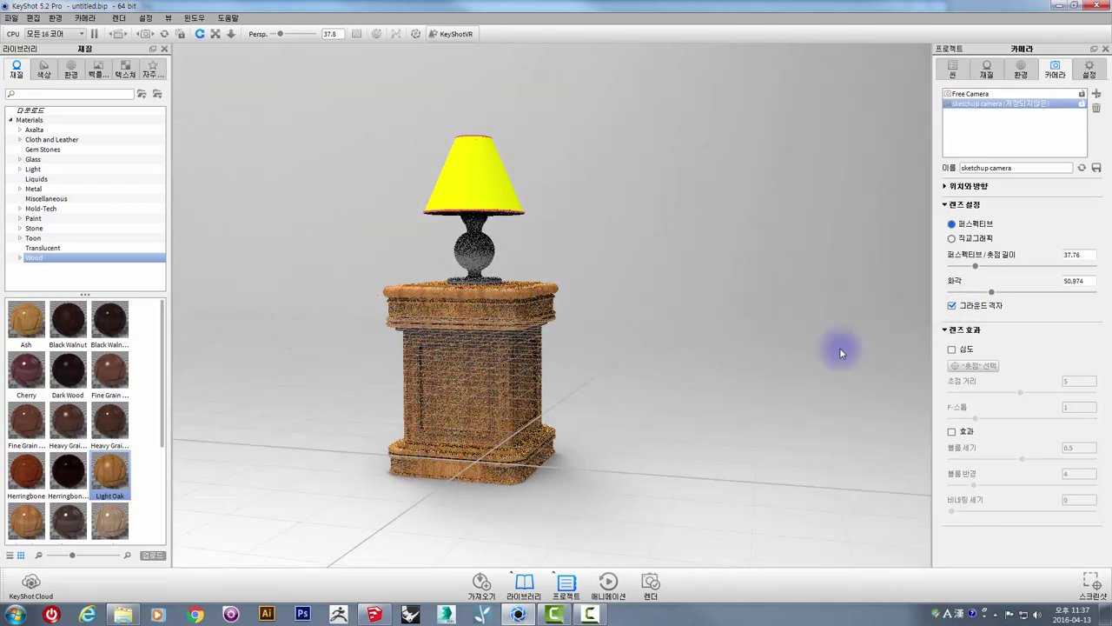
pyautogui.click(952, 306)
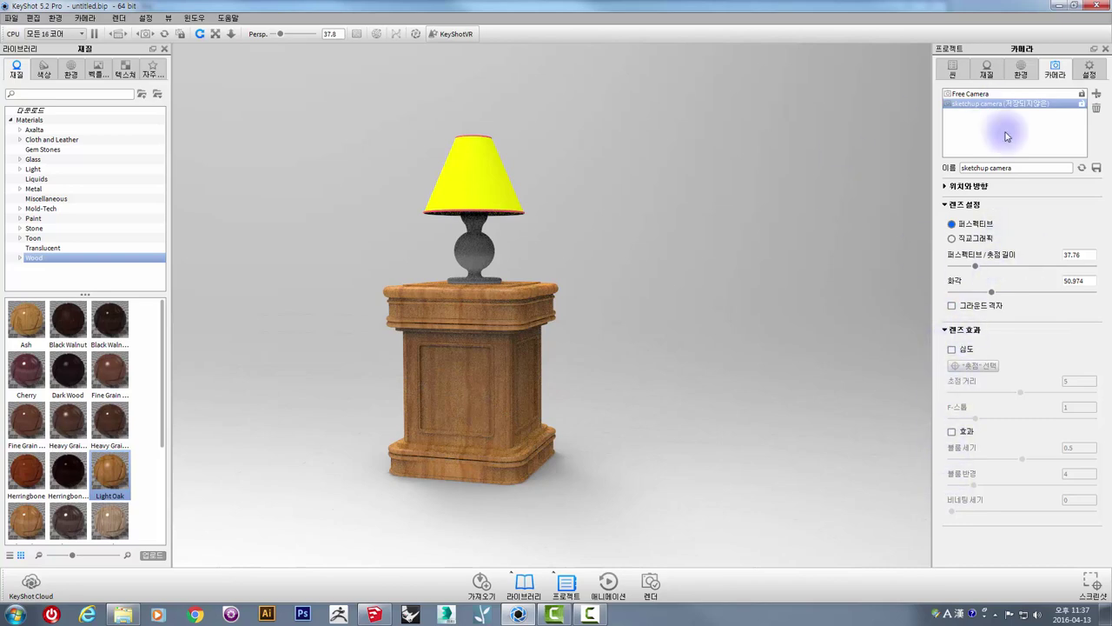
pyautogui.moveTo(625, 234); pyautogui.dragTo(633, 248)
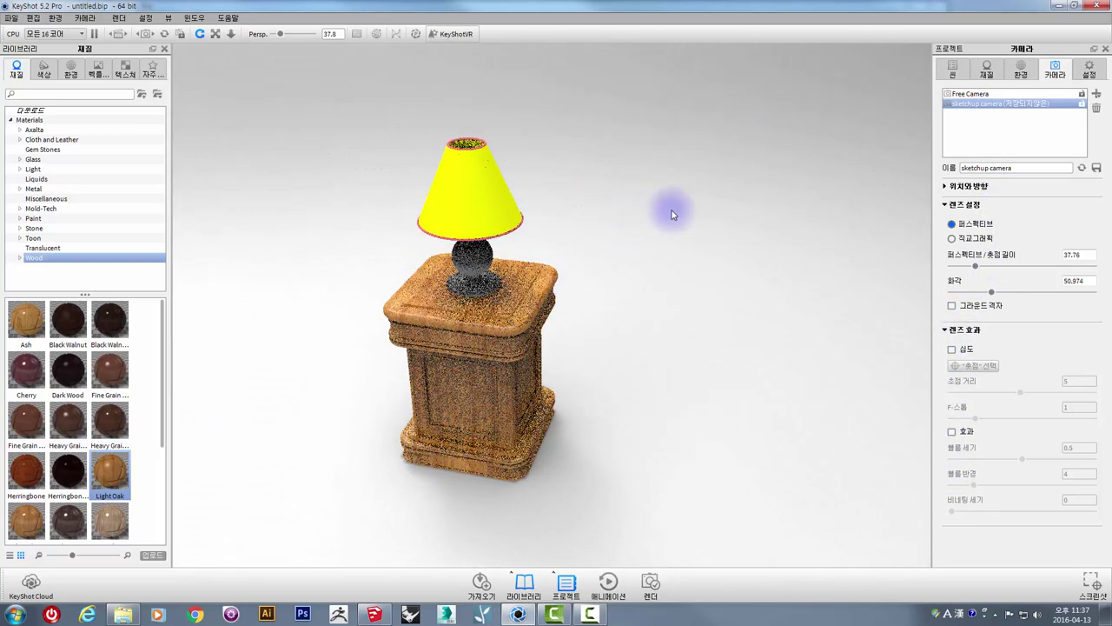
pyautogui.click(945, 186)
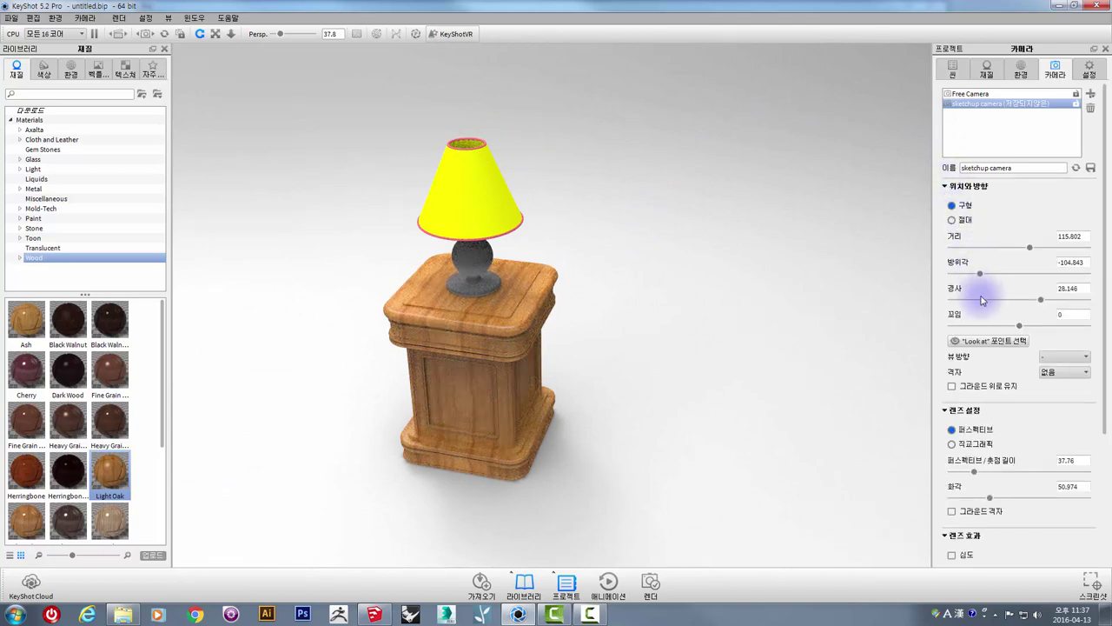
pyautogui.moveTo(822, 248)
pyautogui.mouseDown()
pyautogui.moveTo(529, 235)
pyautogui.moveTo(551, 201)
pyautogui.moveTo(784, 305)
pyautogui.moveTo(601, 404)
pyautogui.moveTo(562, 313)
pyautogui.moveTo(603, 342)
pyautogui.moveTo(864, 240)
pyautogui.moveTo(525, 317)
pyautogui.mouseUp()
pyautogui.scroll(2, 525, 317)
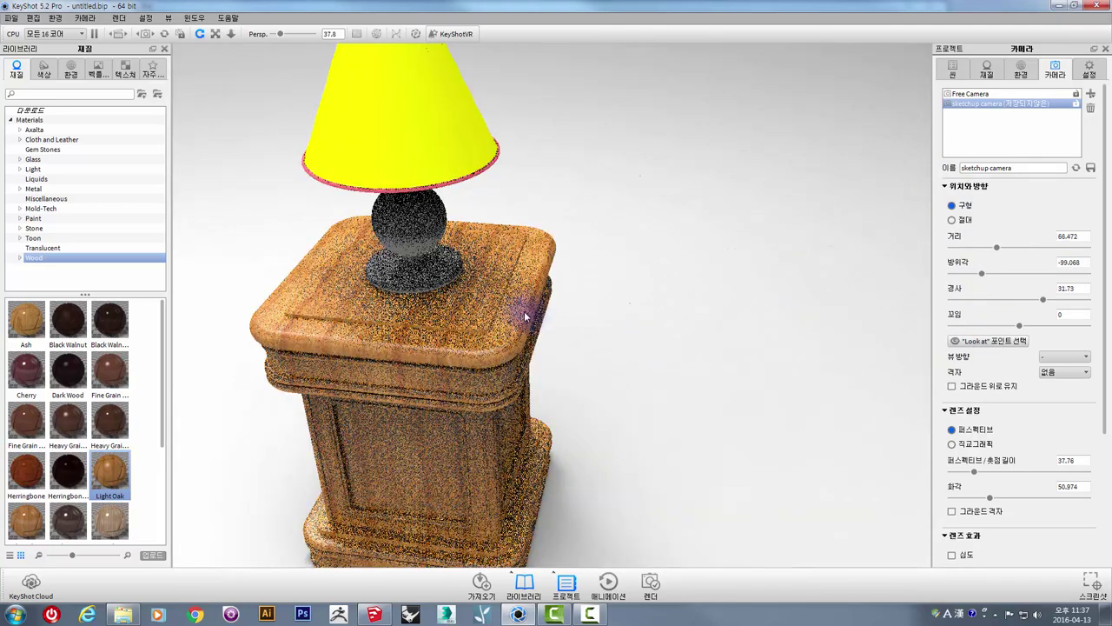
pyautogui.scroll(-3, 455, 311)
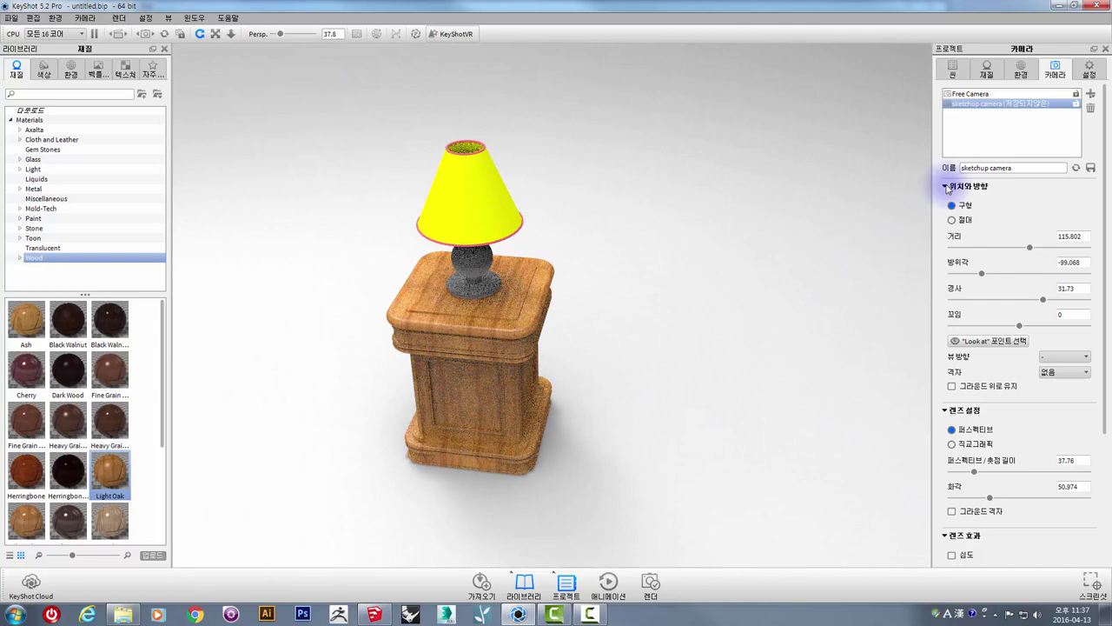
pyautogui.click(946, 186)
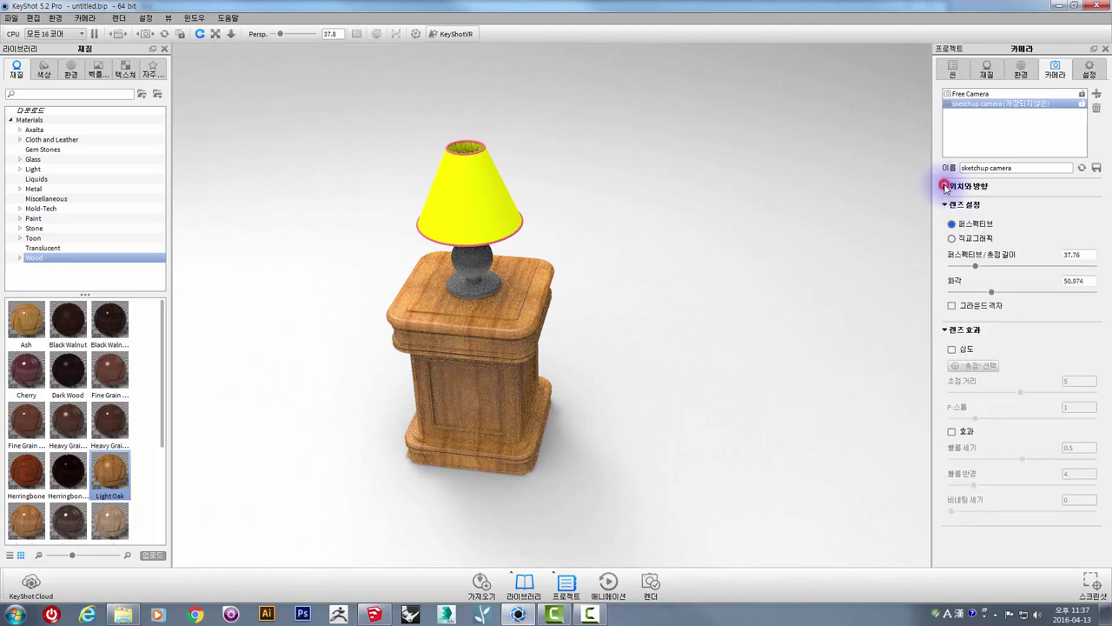
# Open the render settings and adjust the render brightness with the slider and value field.
pyautogui.click(1087, 71)
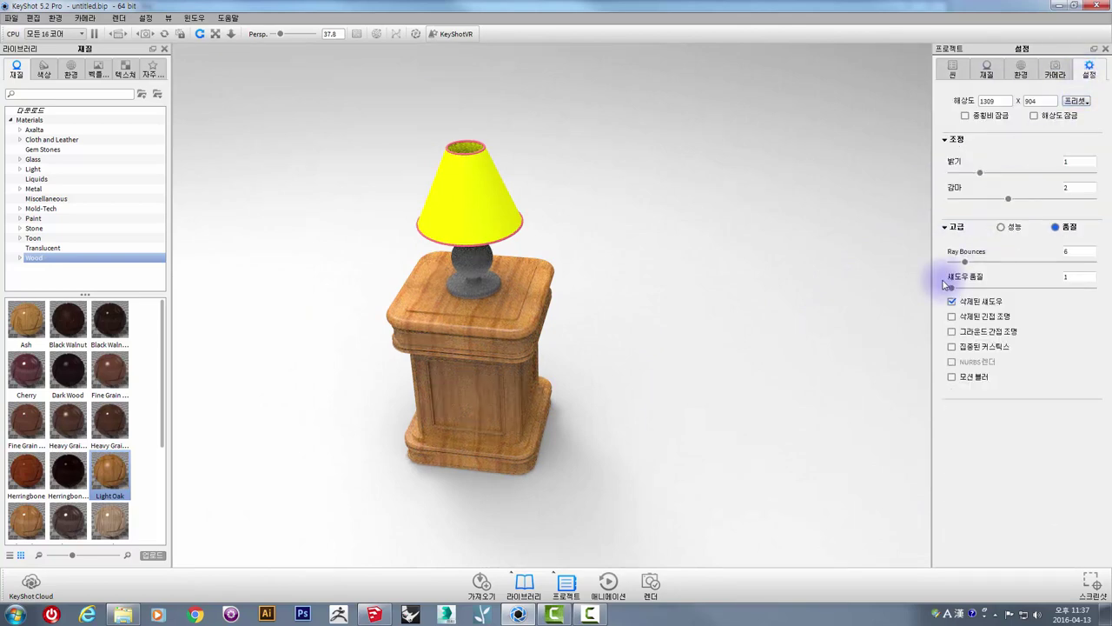
pyautogui.moveTo(751, 271); pyautogui.dragTo(620, 241)
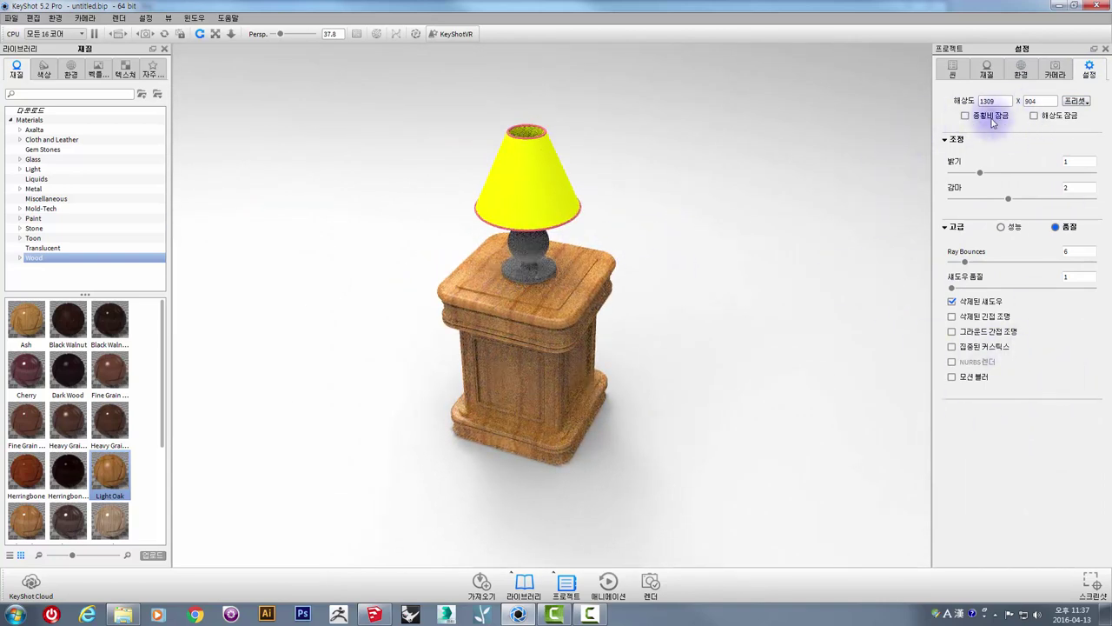
pyautogui.scroll(3, 591, 296)
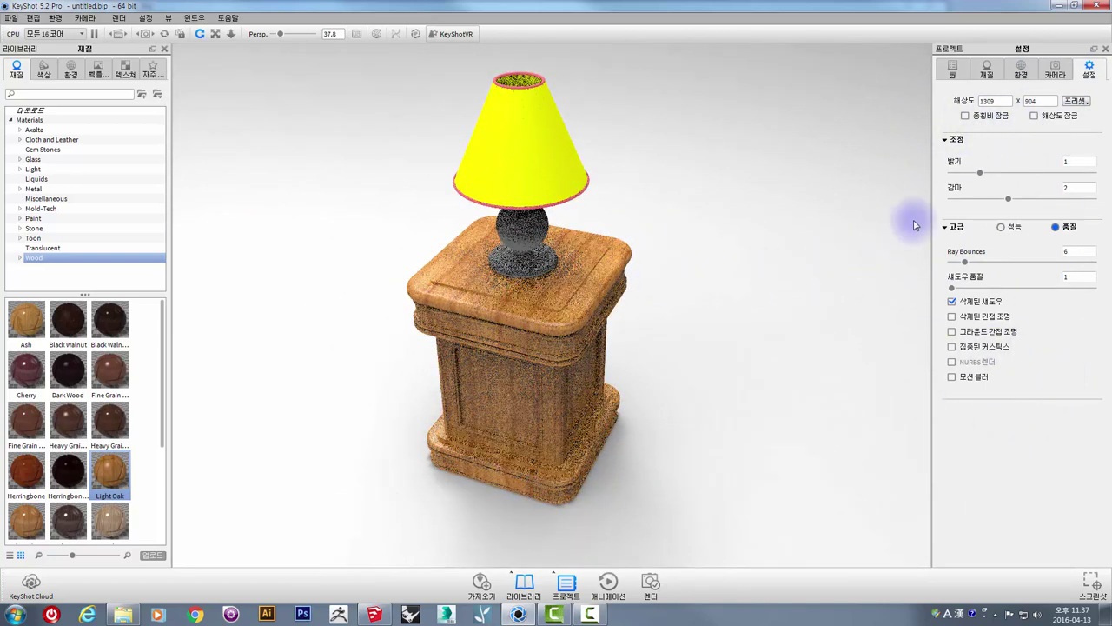
pyautogui.moveTo(980, 176)
pyautogui.mouseDown()
pyautogui.moveTo(1004, 178)
pyautogui.moveTo(959, 177)
pyautogui.moveTo(980, 171)
pyautogui.mouseUp()
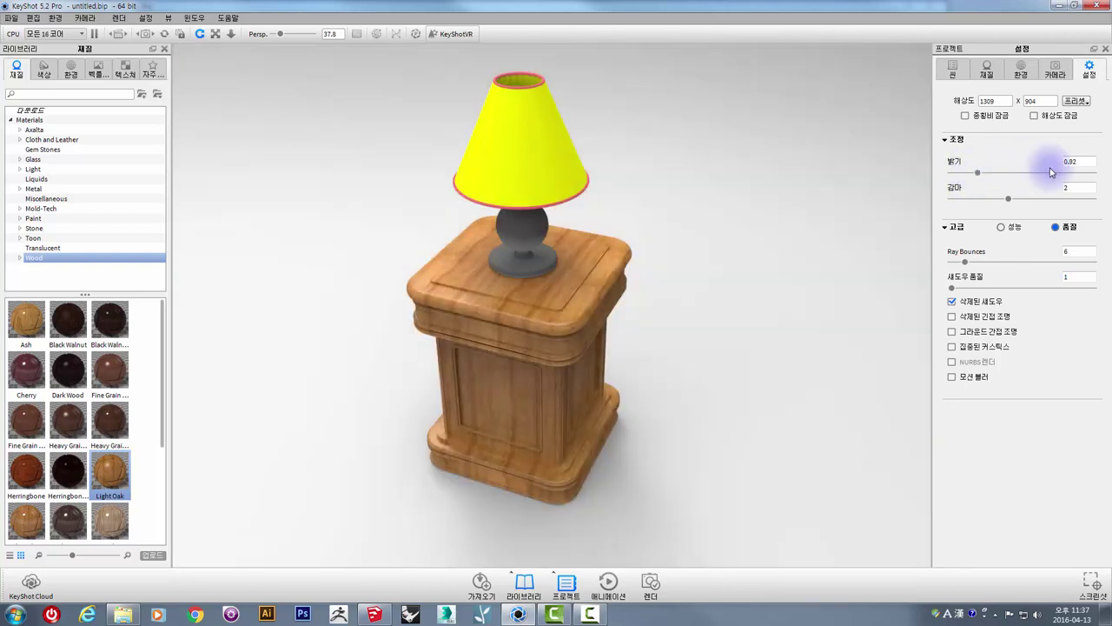
pyautogui.doubleClick(1082, 162)
pyautogui.write('1')
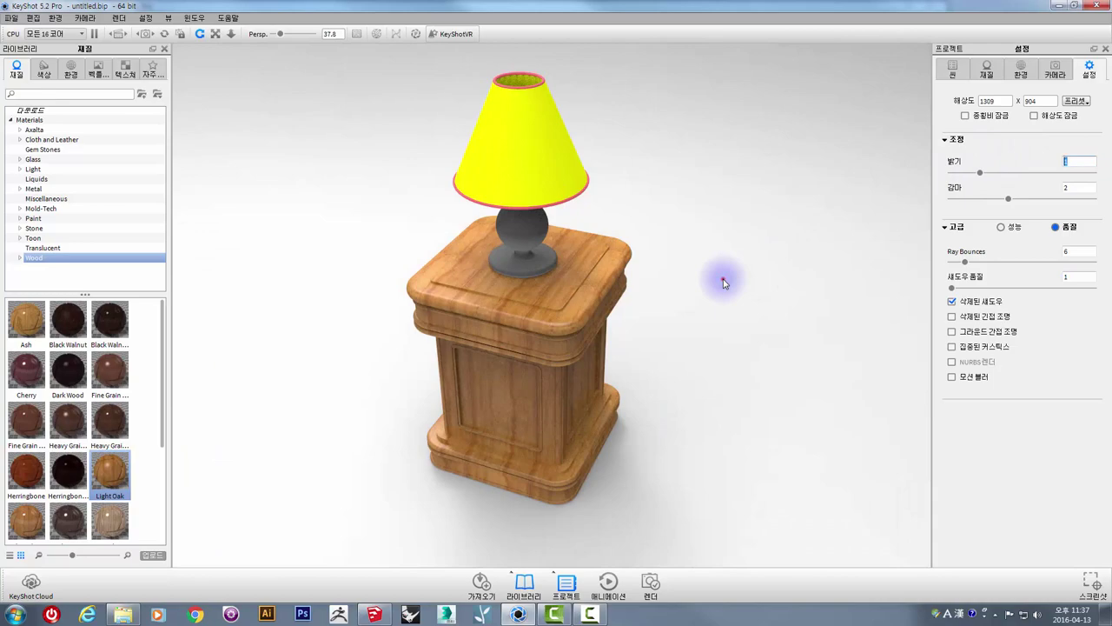
pyautogui.click(722, 277)
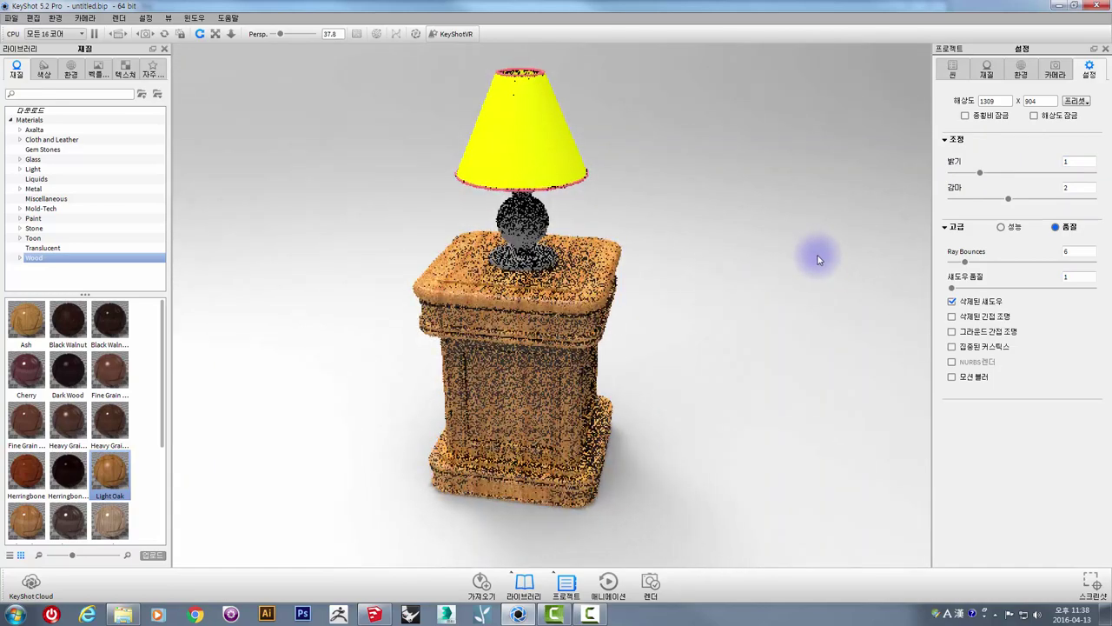
# Experiment with the gamma slider, then enter a gamma value of 2.
pyautogui.moveTo(1007, 200); pyautogui.dragTo(958, 200)
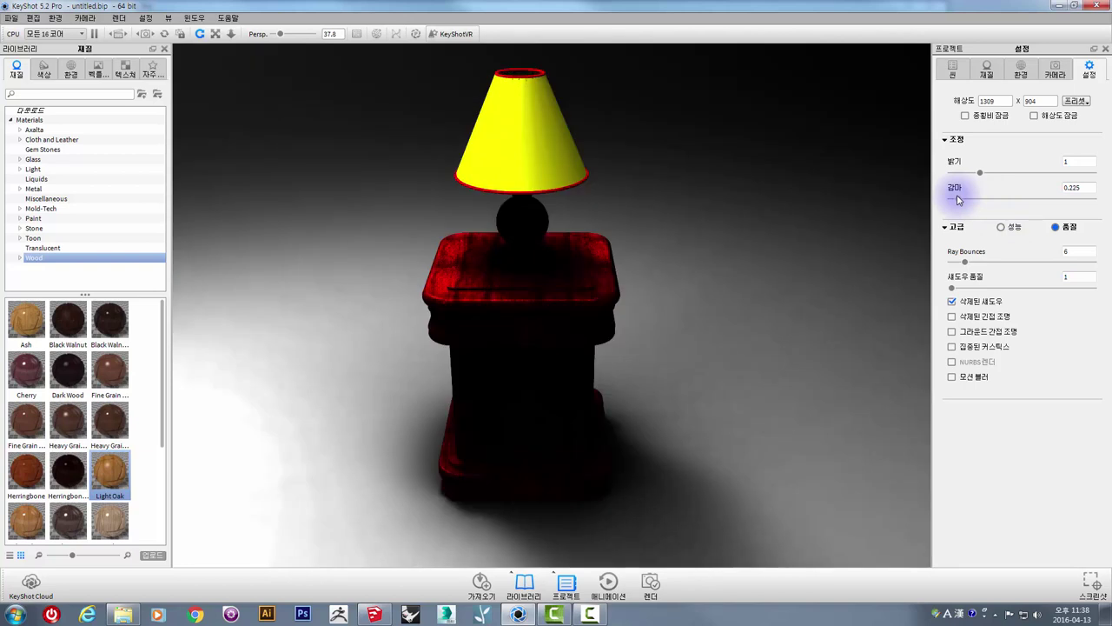
pyautogui.moveTo(983, 201); pyautogui.dragTo(1030, 201)
pyautogui.moveTo(1040, 201); pyautogui.dragTo(1044, 204)
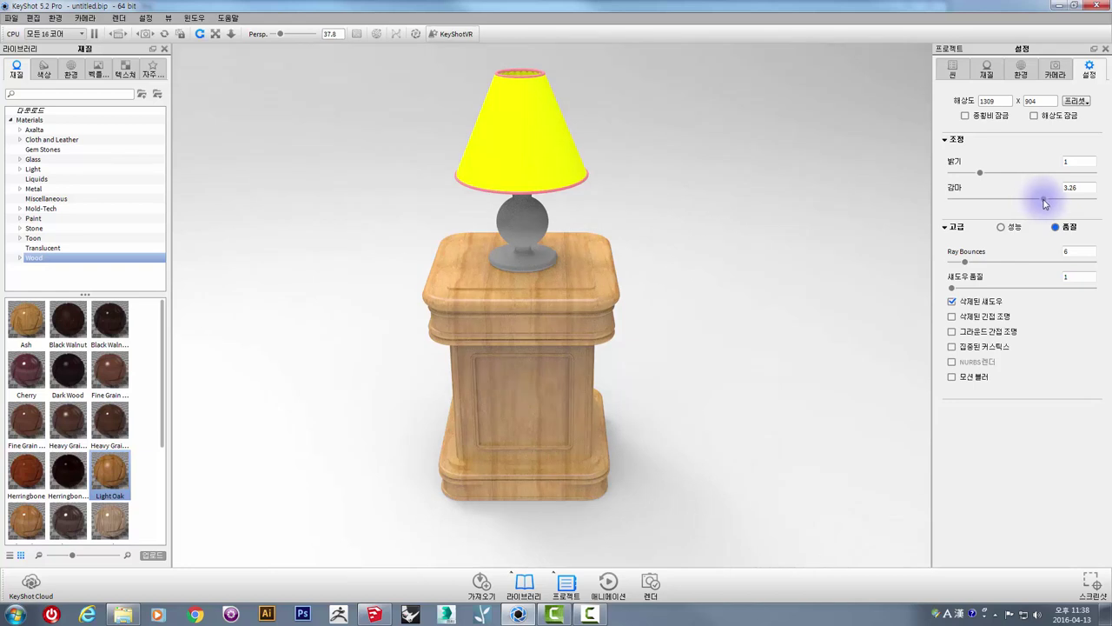
pyautogui.doubleClick(1078, 189)
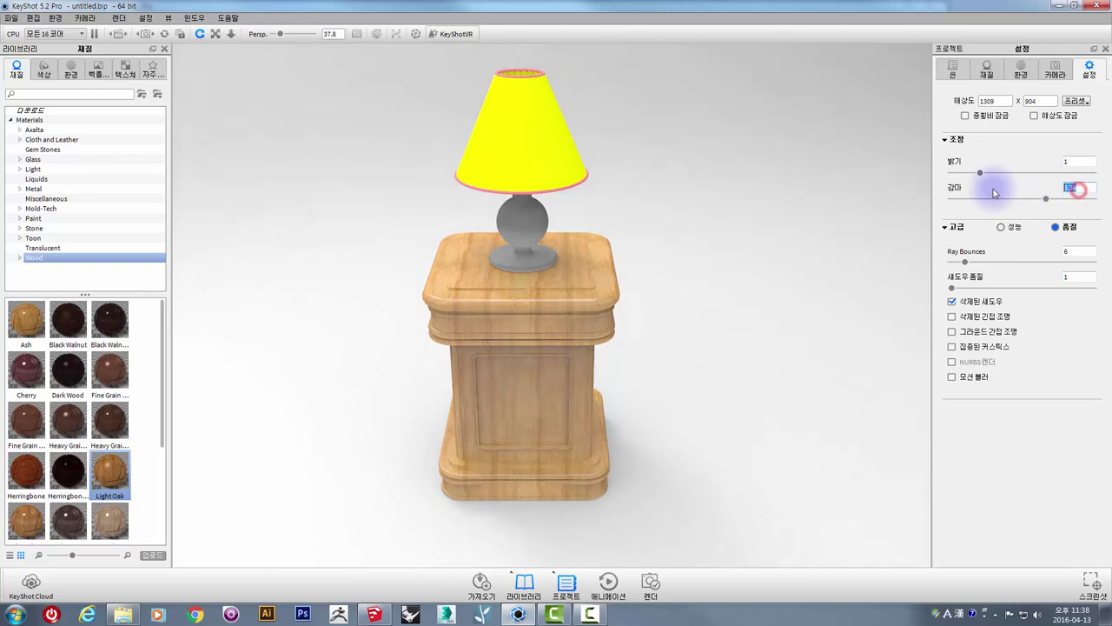
pyautogui.write('2')
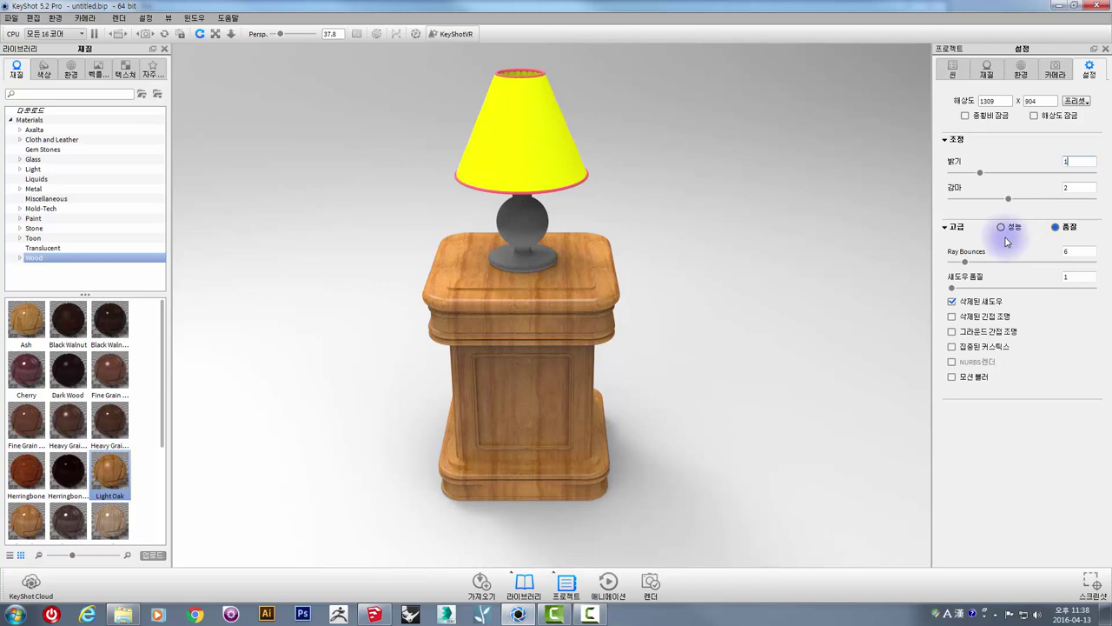
# Test ray bounce values from 24 down to 0, settling on about 12.
pyautogui.moveTo(964, 263); pyautogui.dragTo(1005, 266)
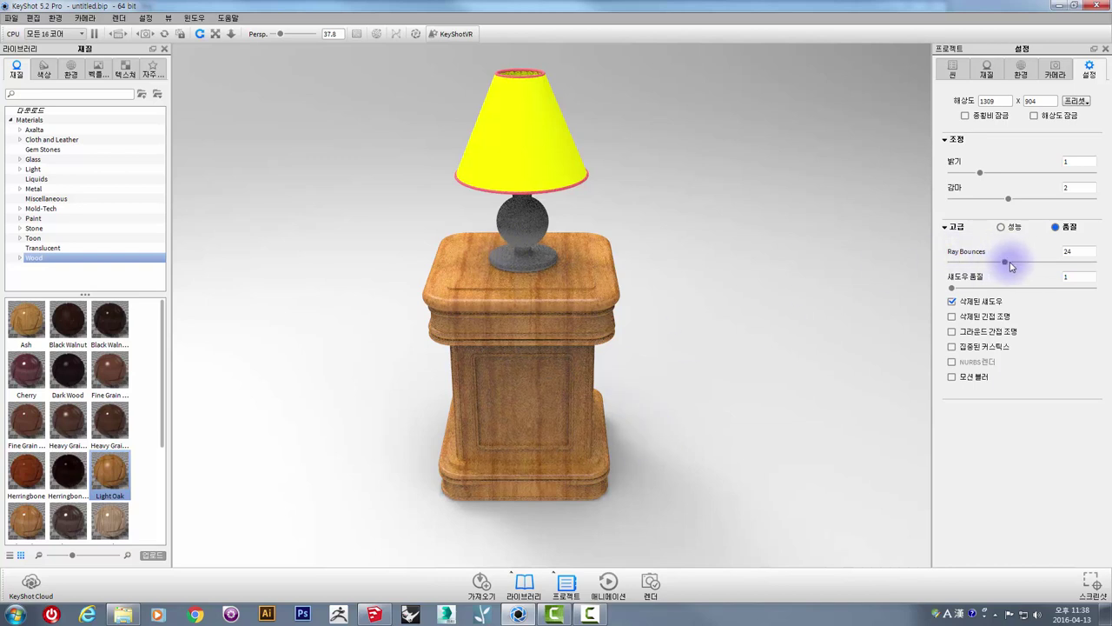
pyautogui.click(1008, 263)
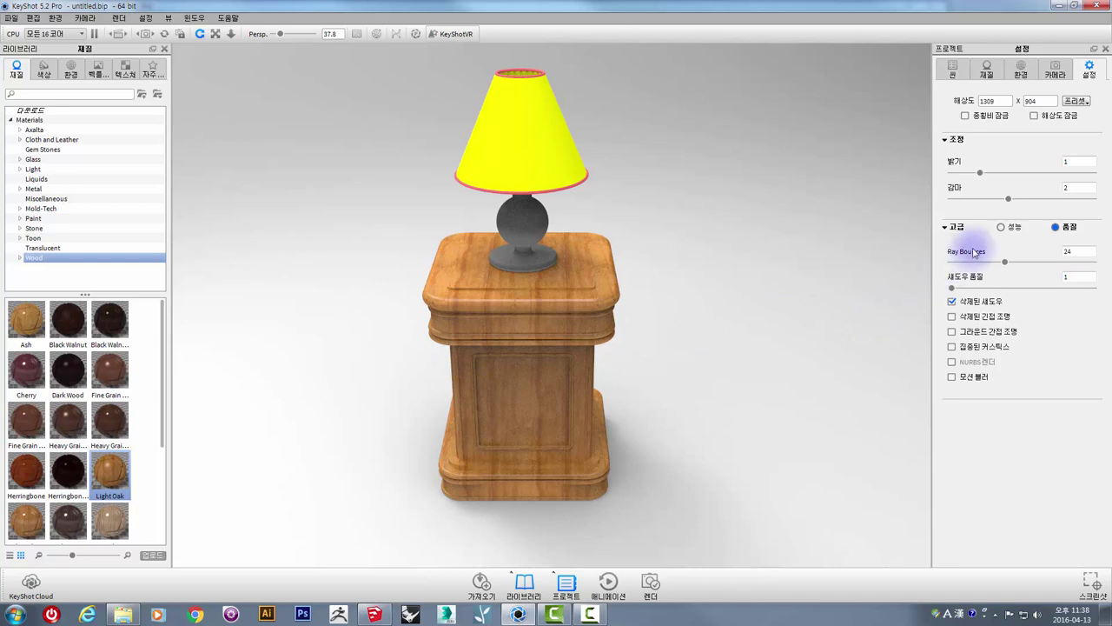
pyautogui.moveTo(1004, 261); pyautogui.dragTo(950, 270)
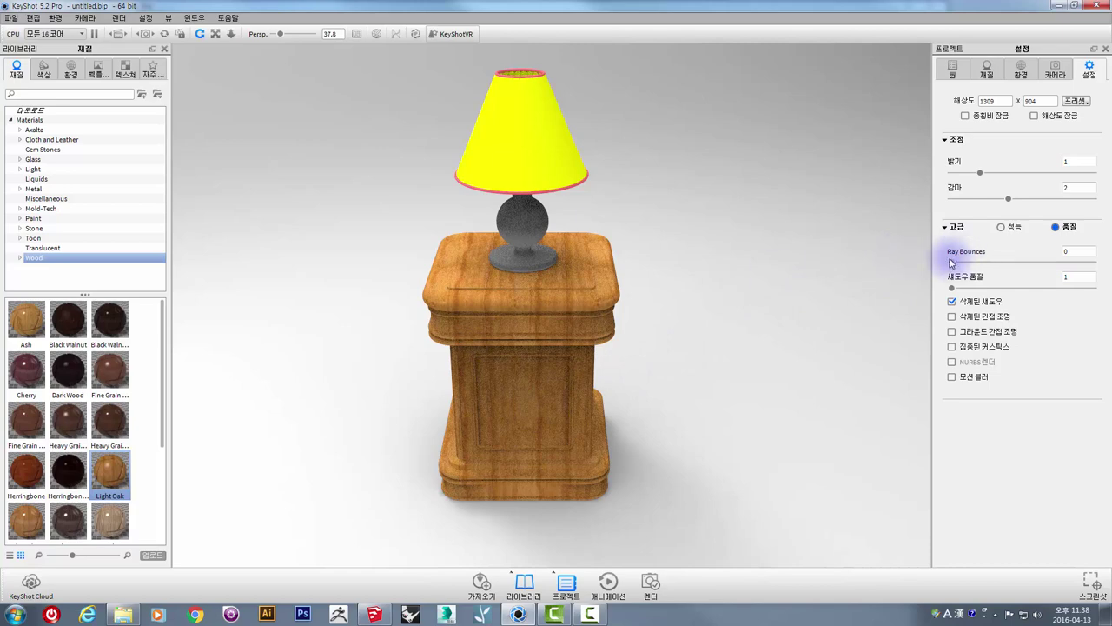
pyautogui.moveTo(960, 265)
pyautogui.mouseDown()
pyautogui.moveTo(992, 269)
pyautogui.moveTo(913, 271)
pyautogui.mouseUp()
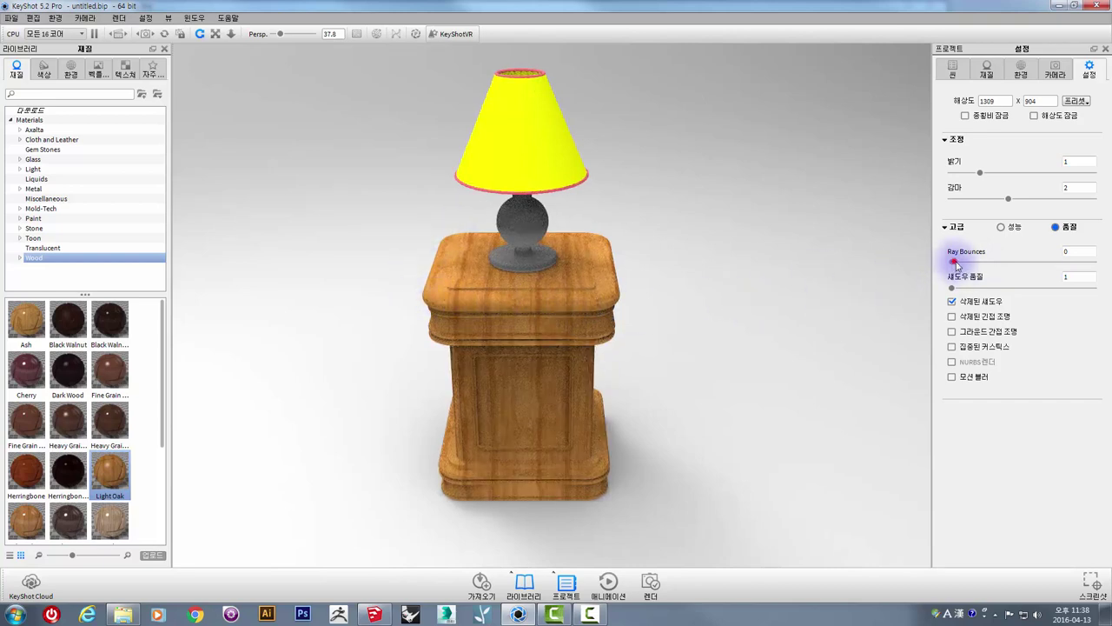
pyautogui.moveTo(956, 265); pyautogui.dragTo(982, 269)
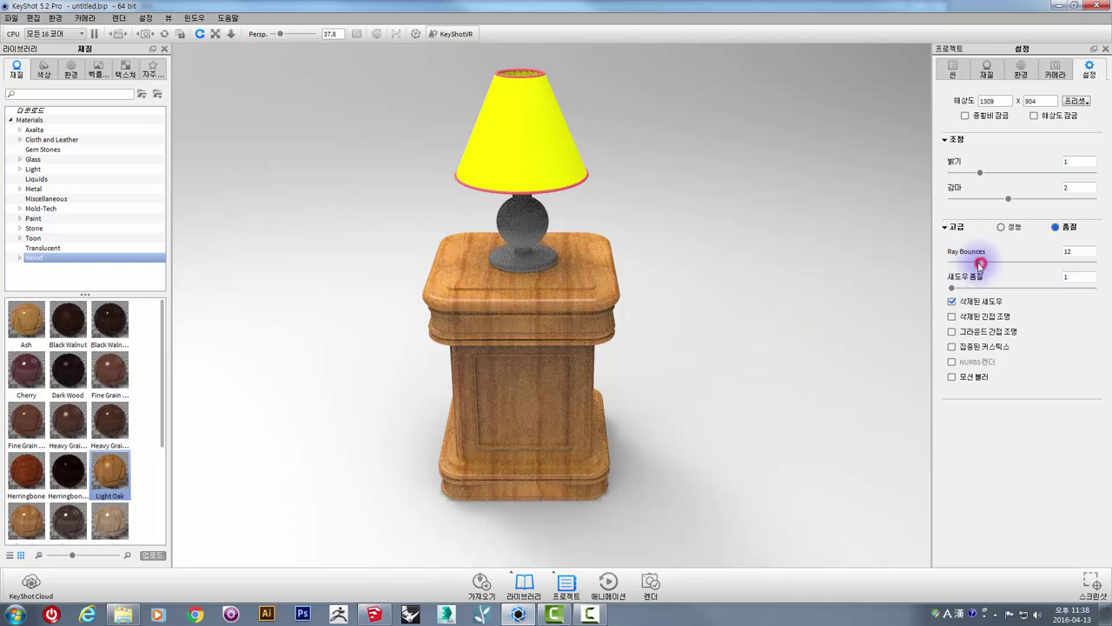
# Try the shadow quality and turn off detailed and ground indirect lighting.
pyautogui.moveTo(751, 348); pyautogui.dragTo(658, 417)
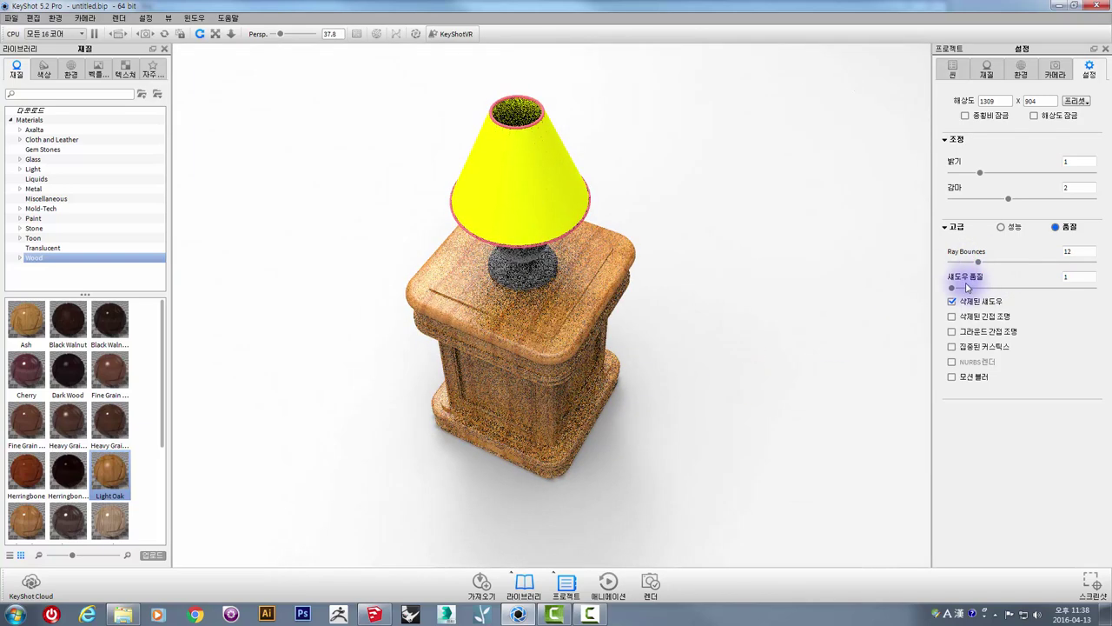
pyautogui.moveTo(960, 289); pyautogui.dragTo(926, 290)
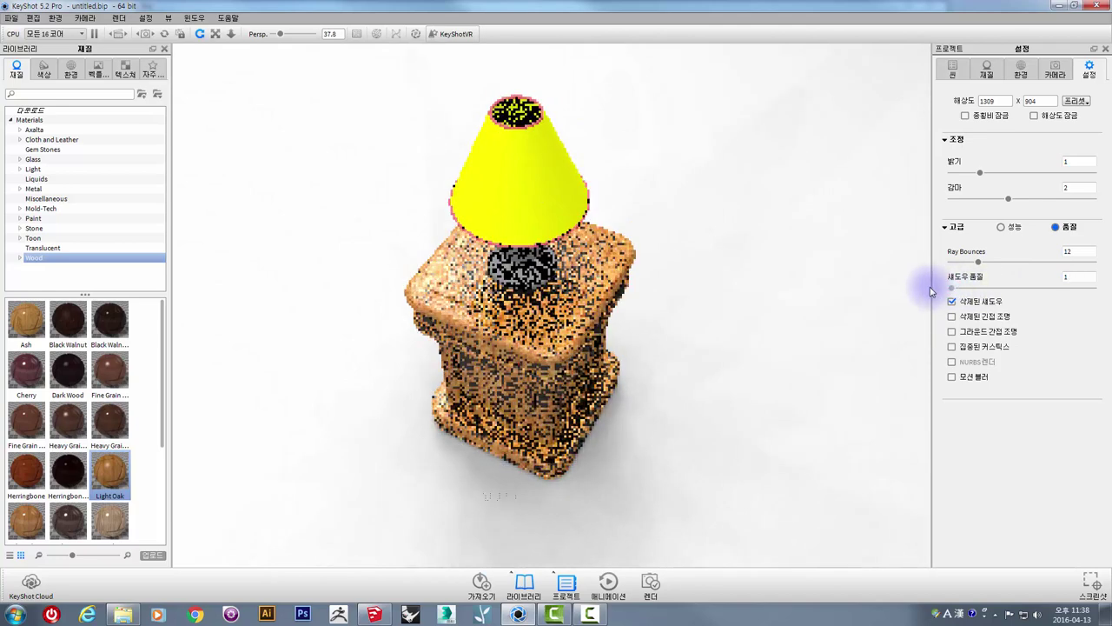
pyautogui.moveTo(658, 347); pyautogui.dragTo(702, 290)
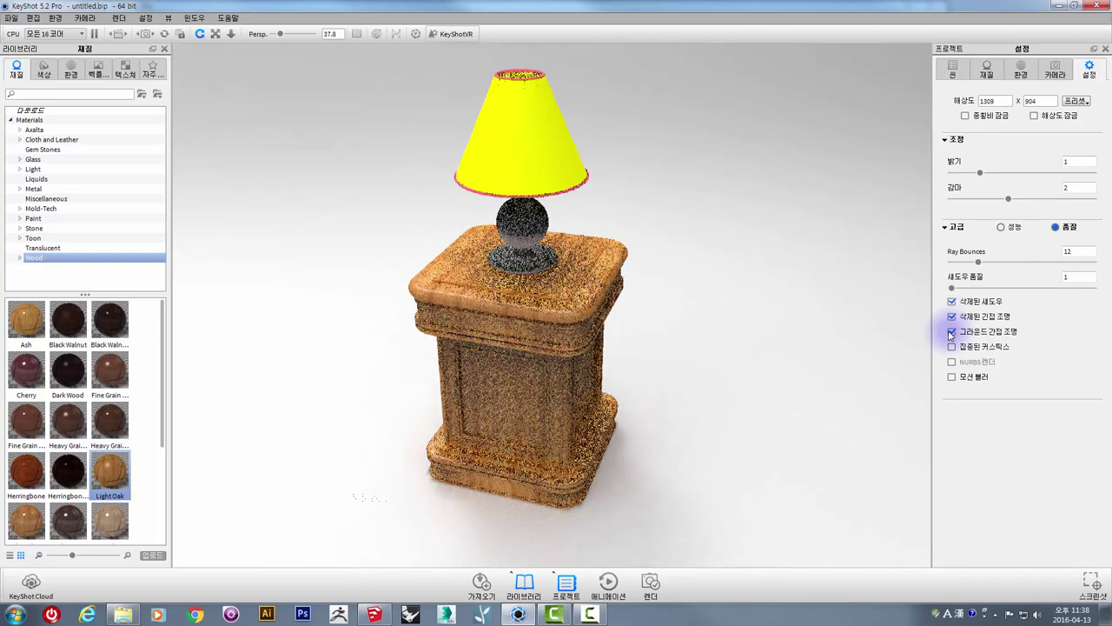
pyautogui.moveTo(715, 414)
pyautogui.mouseDown()
pyautogui.moveTo(660, 420)
pyautogui.moveTo(687, 350)
pyautogui.mouseUp()
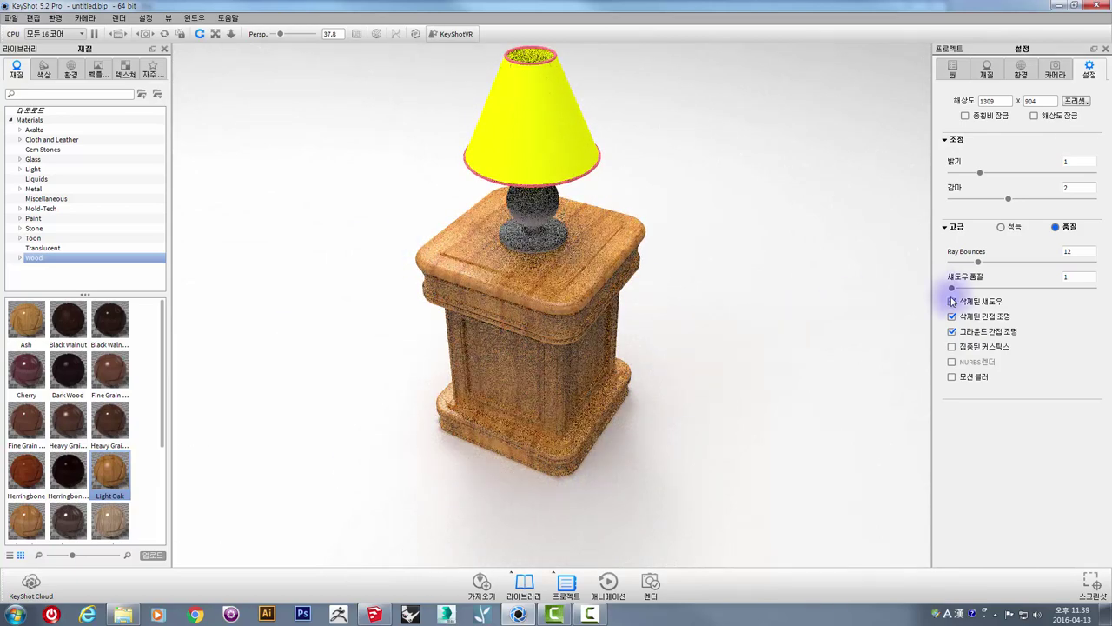
pyautogui.click(951, 316)
pyautogui.click(951, 331)
pyautogui.moveTo(732, 338); pyautogui.dragTo(794, 322)
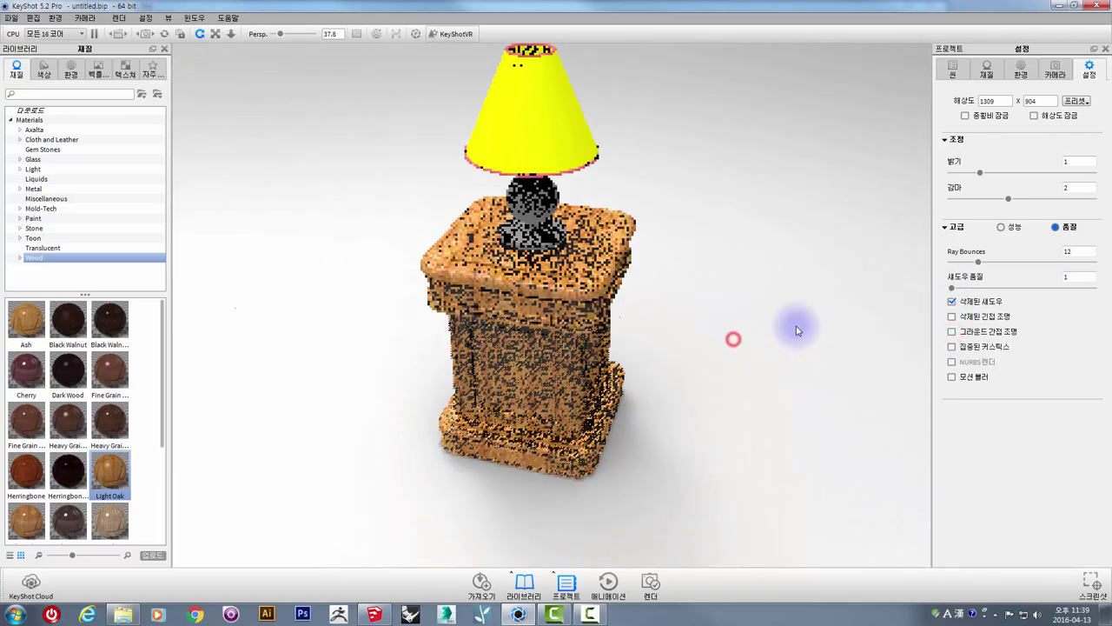
# Apply the Heavy Grain wood material to the side table.
pyautogui.click(1056, 70)
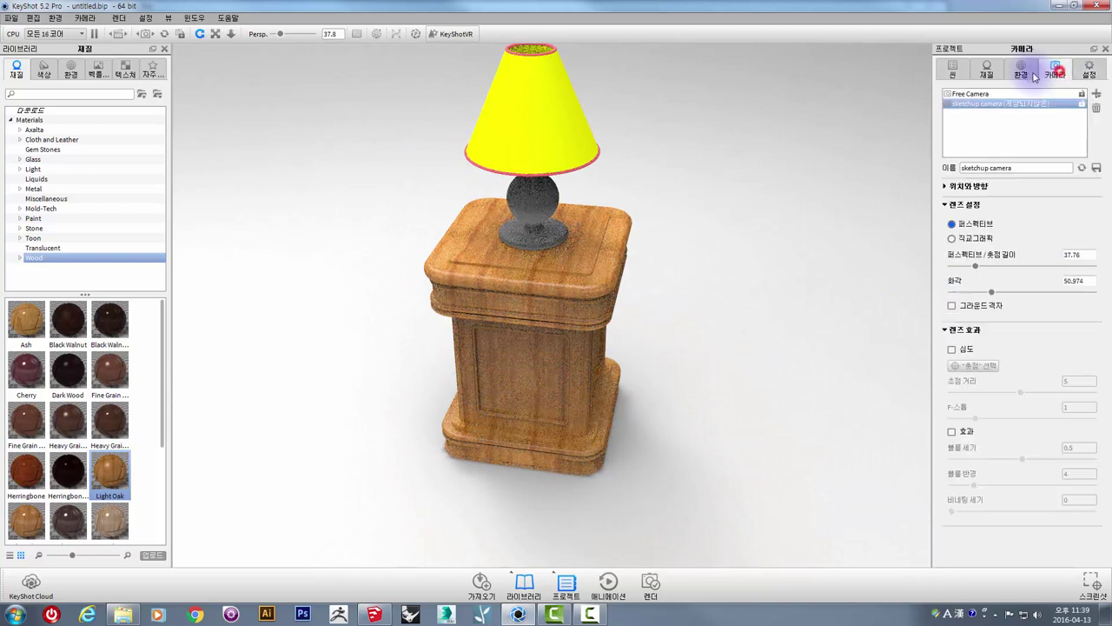
pyautogui.click(1021, 71)
pyautogui.click(986, 69)
pyautogui.click(953, 69)
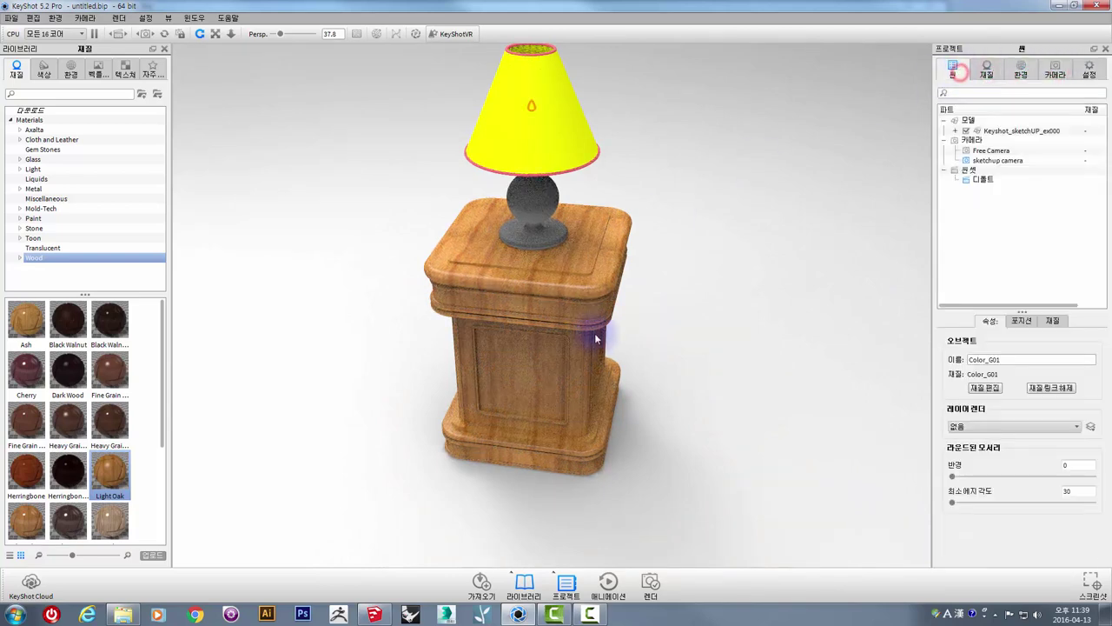
pyautogui.moveTo(658, 299)
pyautogui.mouseDown()
pyautogui.moveTo(666, 220)
pyautogui.moveTo(665, 231)
pyautogui.mouseUp()
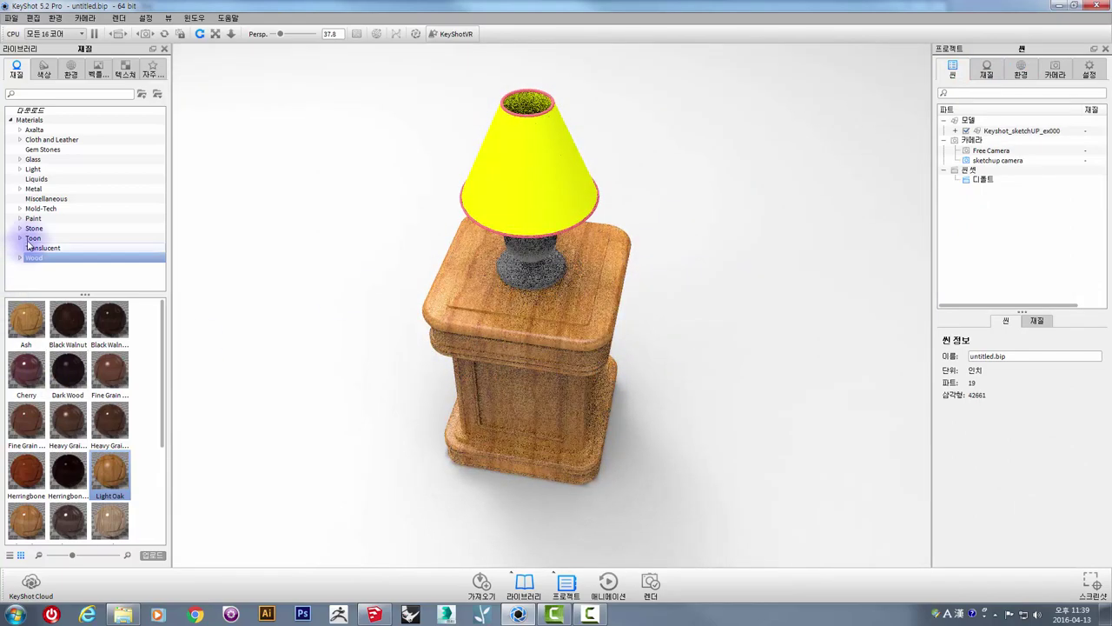
pyautogui.moveTo(310, 290); pyautogui.dragTo(397, 164)
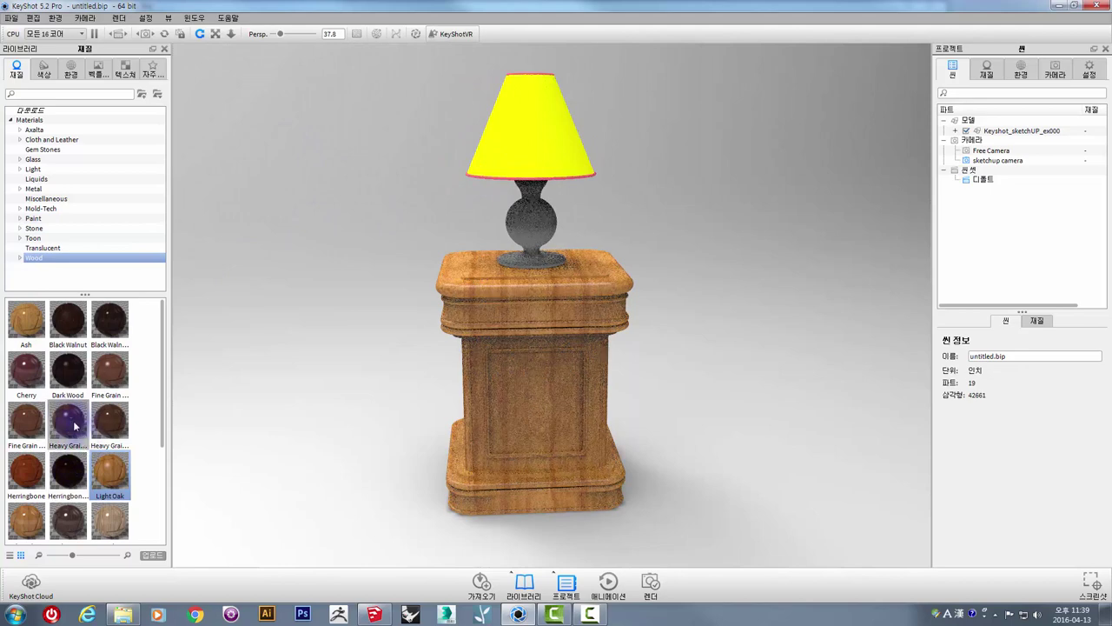
pyautogui.moveTo(115, 429); pyautogui.dragTo(520, 222)
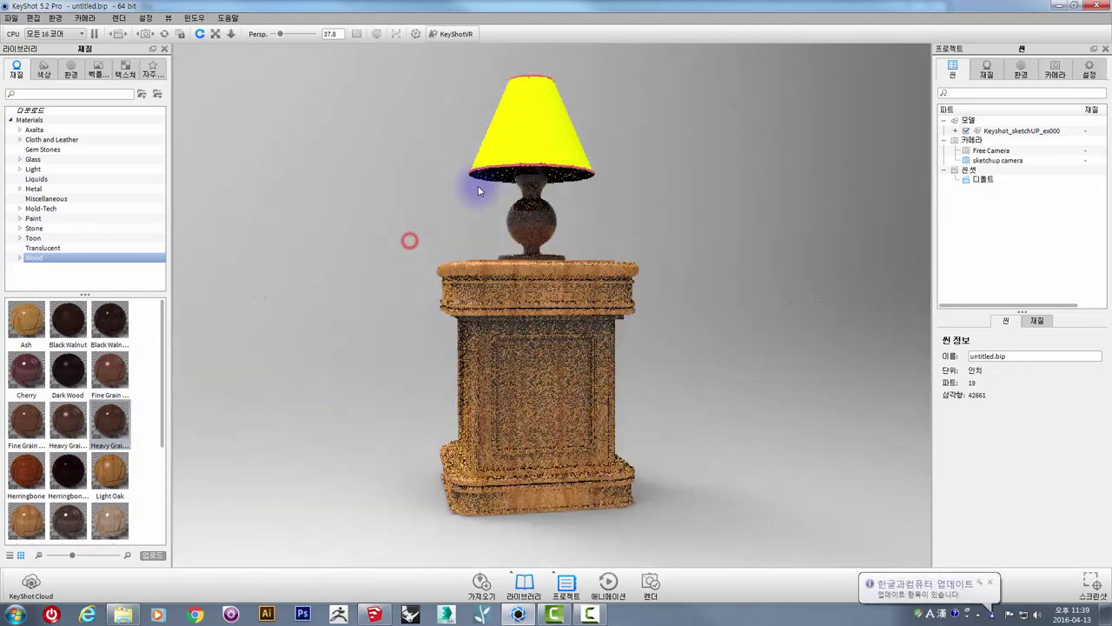
# Orbit and zoom to frame the lamp close up from the front.
pyautogui.moveTo(409, 241); pyautogui.dragTo(464, 105)
pyautogui.scroll(-3, 489, 119)
pyautogui.scroll(3, 505, 123)
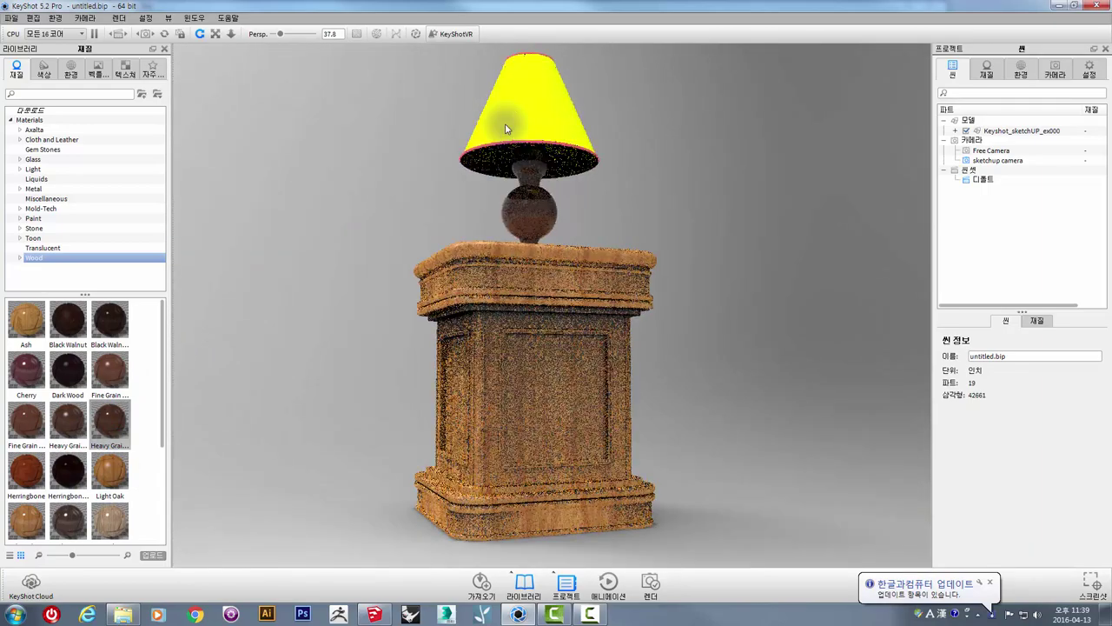
pyautogui.scroll(3, 464, 166)
pyautogui.moveTo(464, 166); pyautogui.dragTo(464, 249, button='middle')
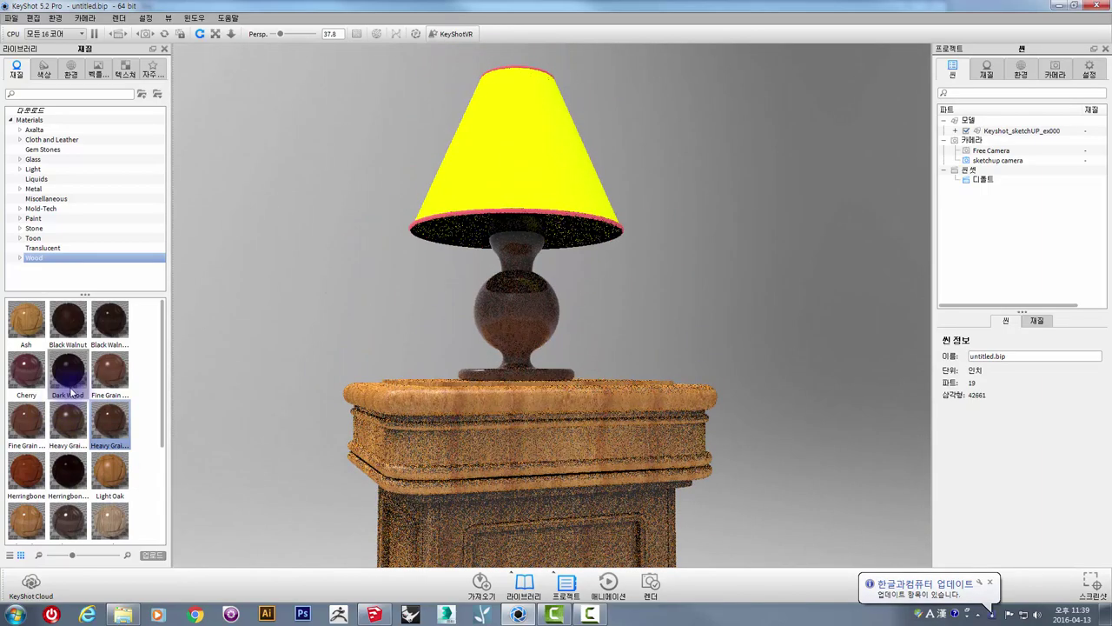
# Apply black Paint Matte from the Paint library to the lampshade's trim.
pyautogui.click(37, 217)
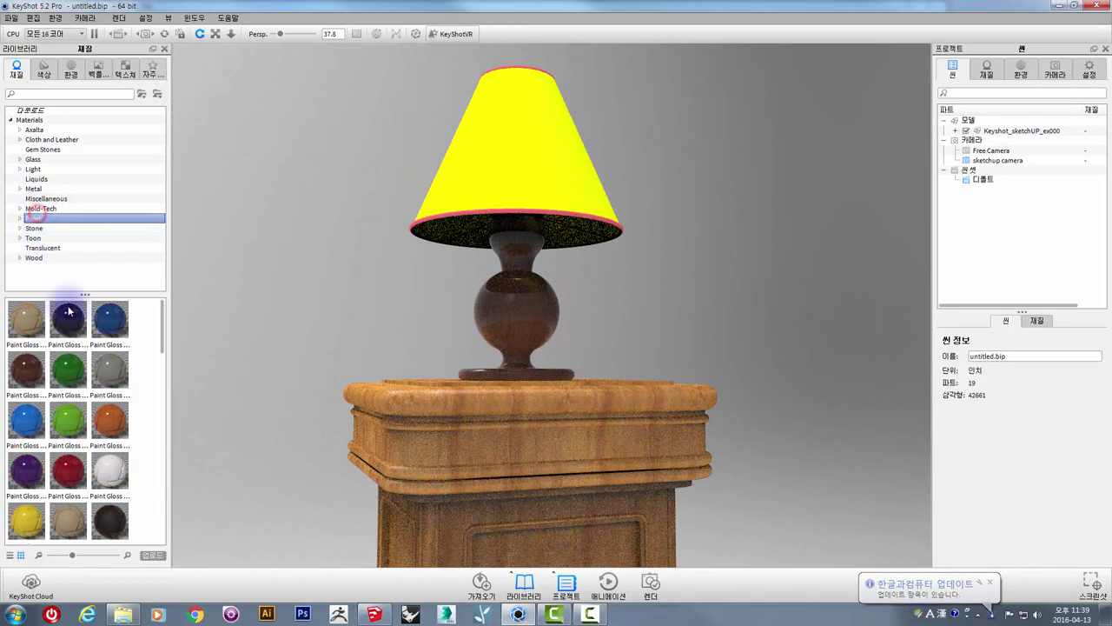
pyautogui.scroll(-3, 108, 521)
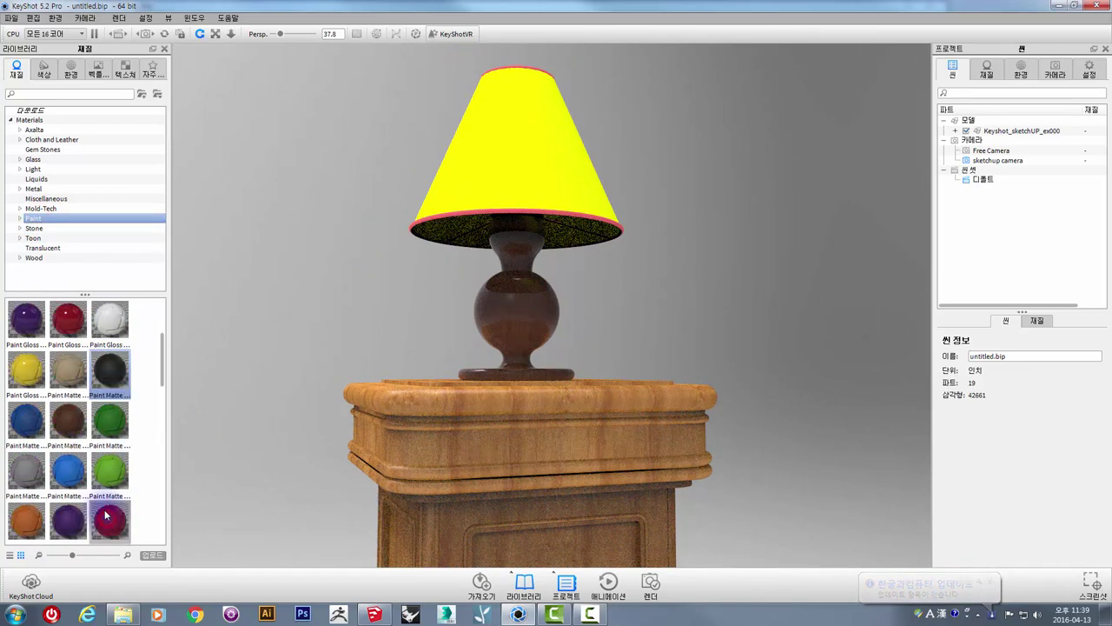
pyautogui.scroll(-3, 104, 497)
pyautogui.scroll(3, 103, 478)
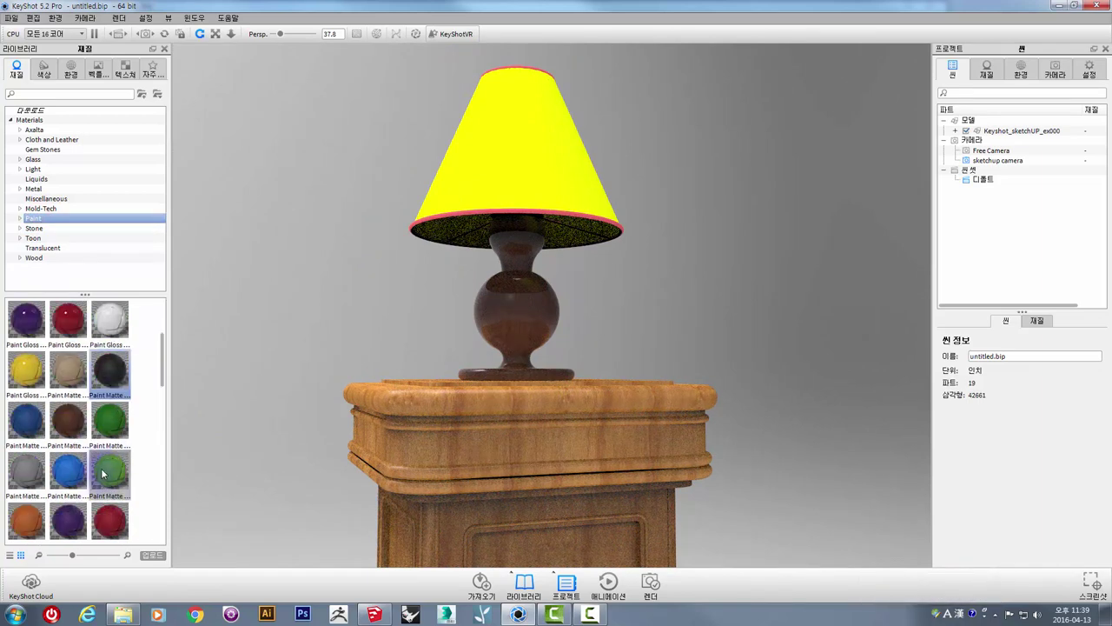
pyautogui.moveTo(110, 379); pyautogui.dragTo(414, 230)
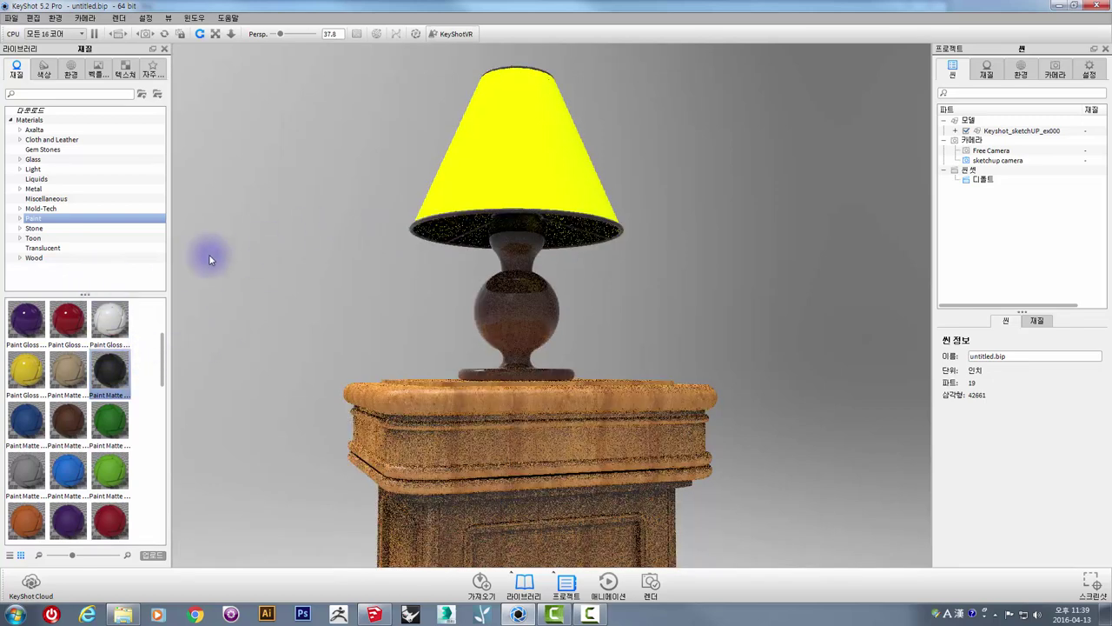
# Apply frosted Glass Heavy from the Glass library to the lampshade.
pyautogui.click(33, 159)
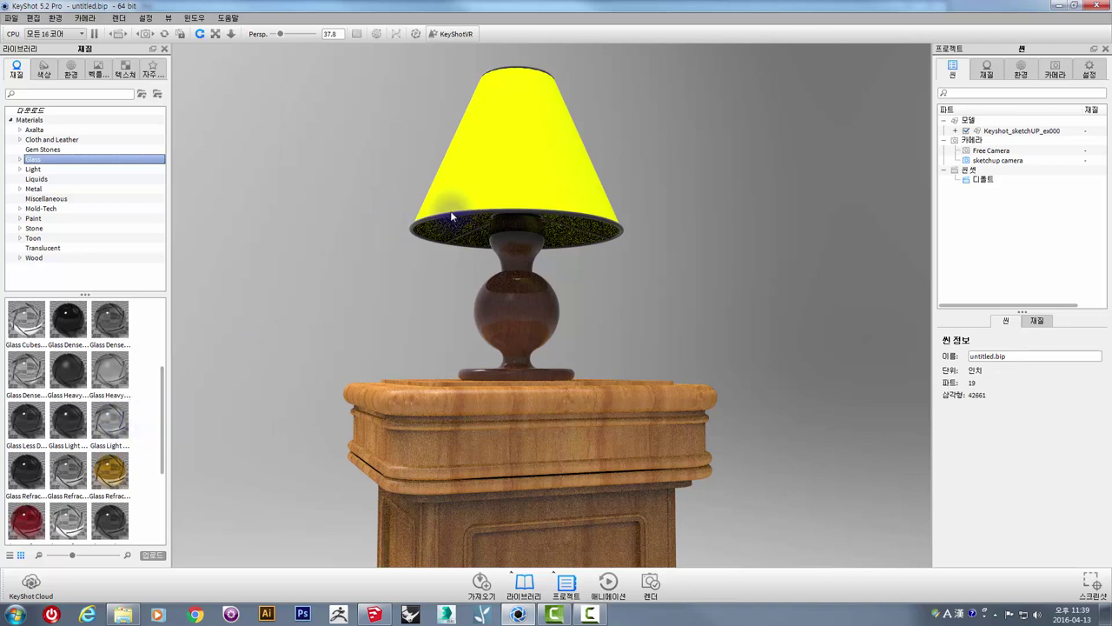
pyautogui.moveTo(162, 401); pyautogui.dragTo(163, 469)
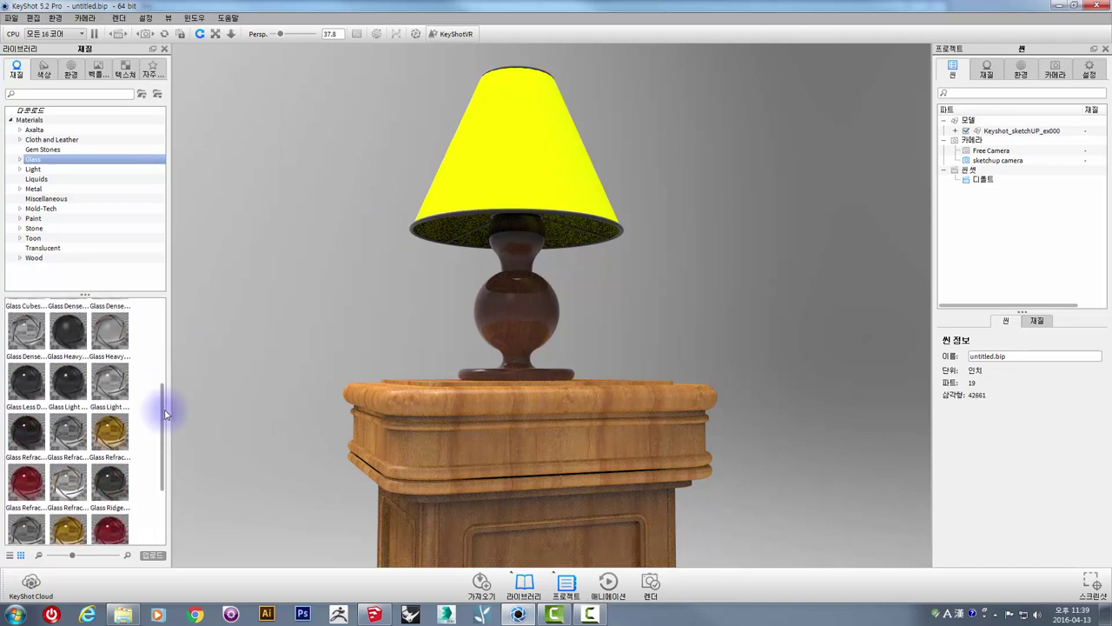
pyautogui.moveTo(162, 469); pyautogui.dragTo(171, 362)
pyautogui.moveTo(126, 456)
pyautogui.mouseDown()
pyautogui.moveTo(444, 170)
pyautogui.moveTo(434, 161)
pyautogui.moveTo(346, 254)
pyautogui.mouseUp()
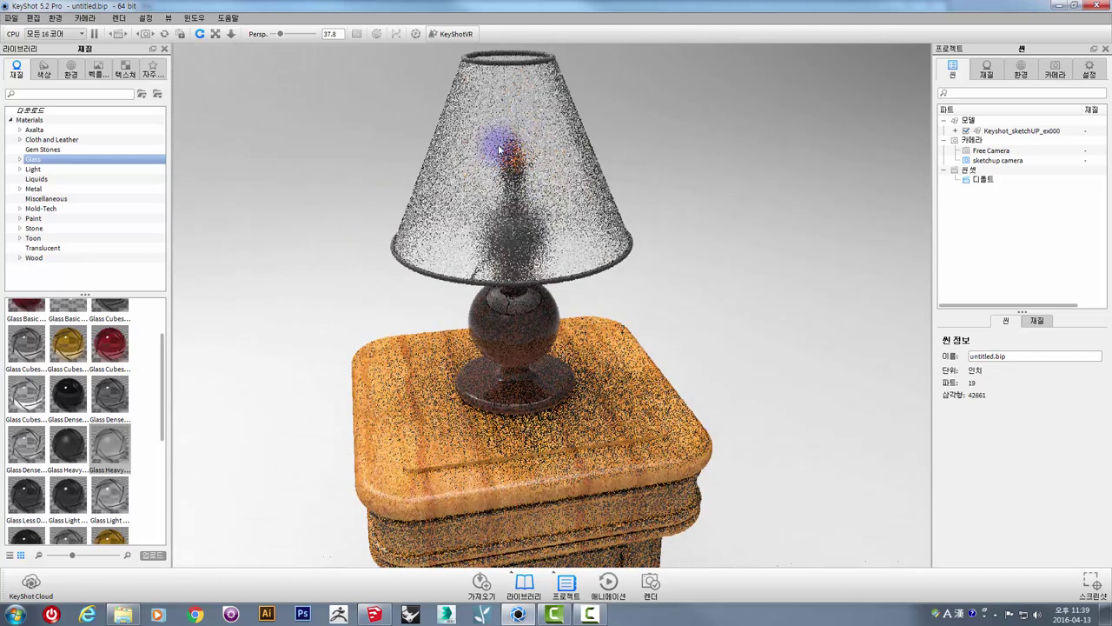
# Edit Glass Heavy Frost White and change its colour to a light green tint.
pyautogui.click(988, 74)
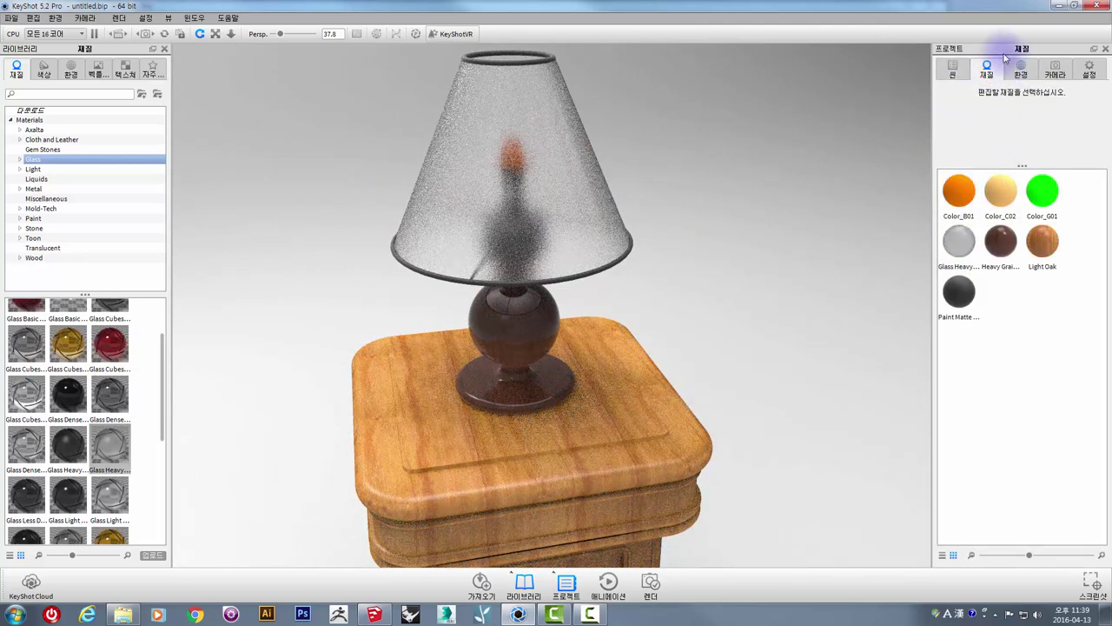
pyautogui.doubleClick(956, 243)
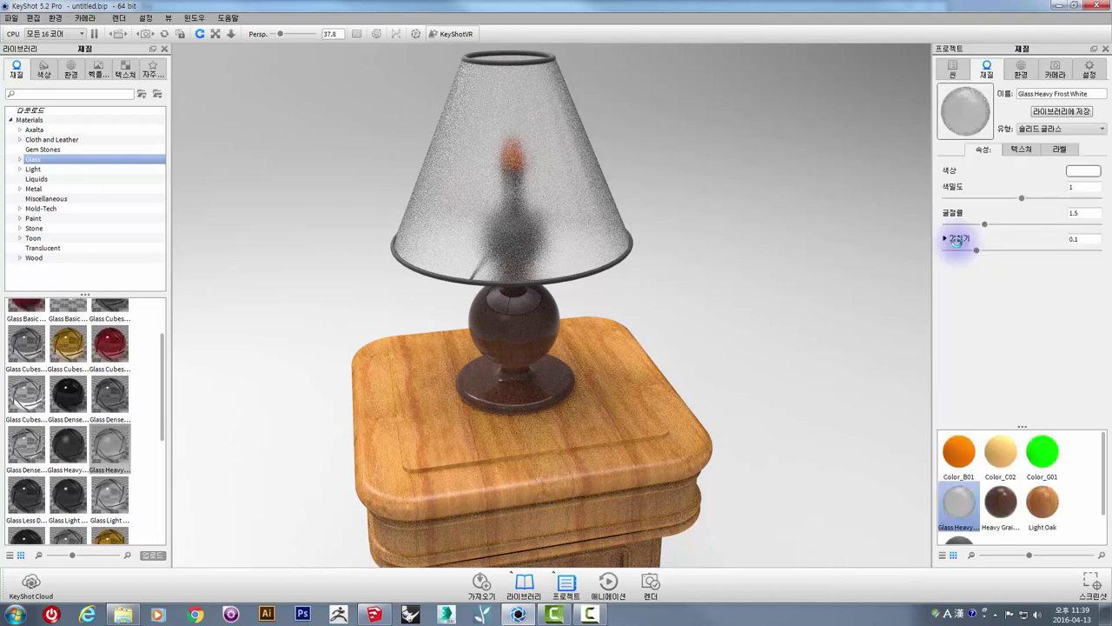
pyautogui.click(1076, 172)
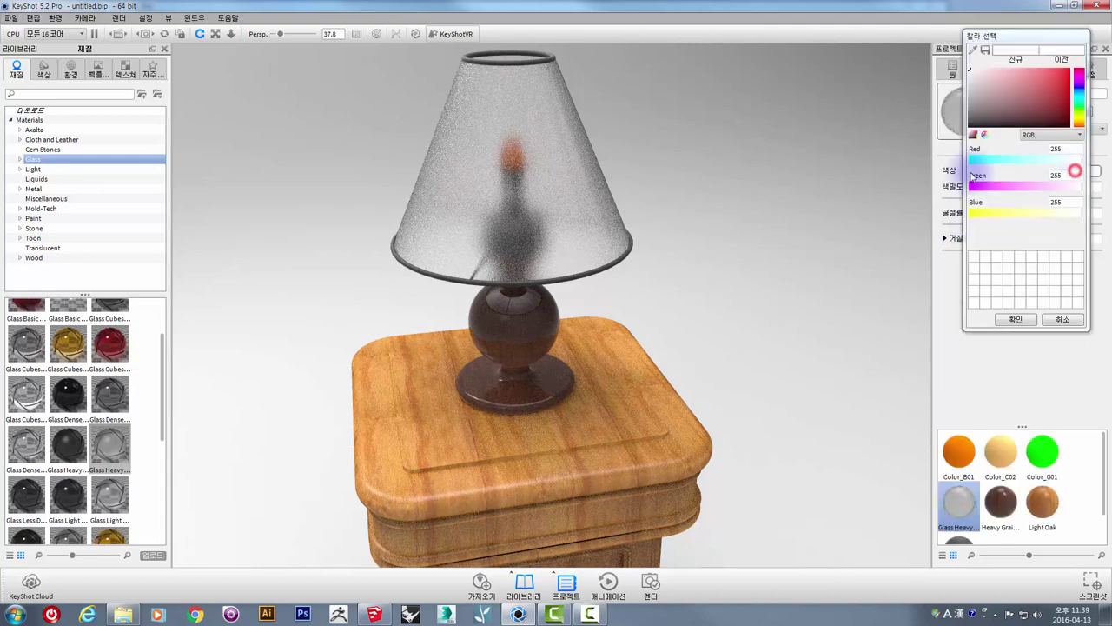
pyautogui.moveTo(1078, 127); pyautogui.dragTo(1074, 116)
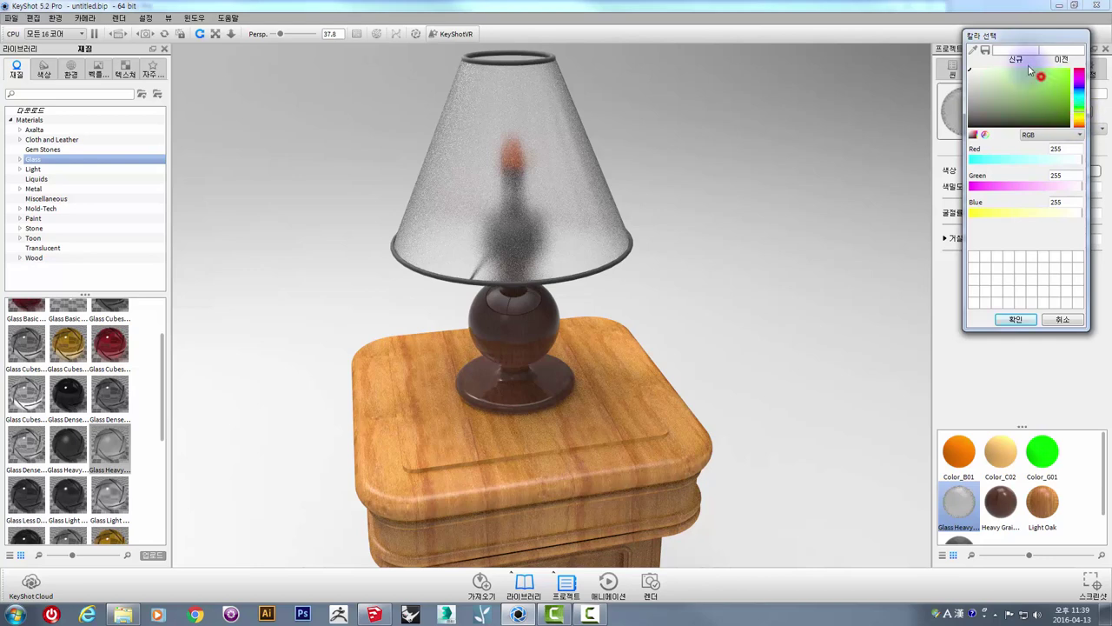
pyautogui.click(1016, 319)
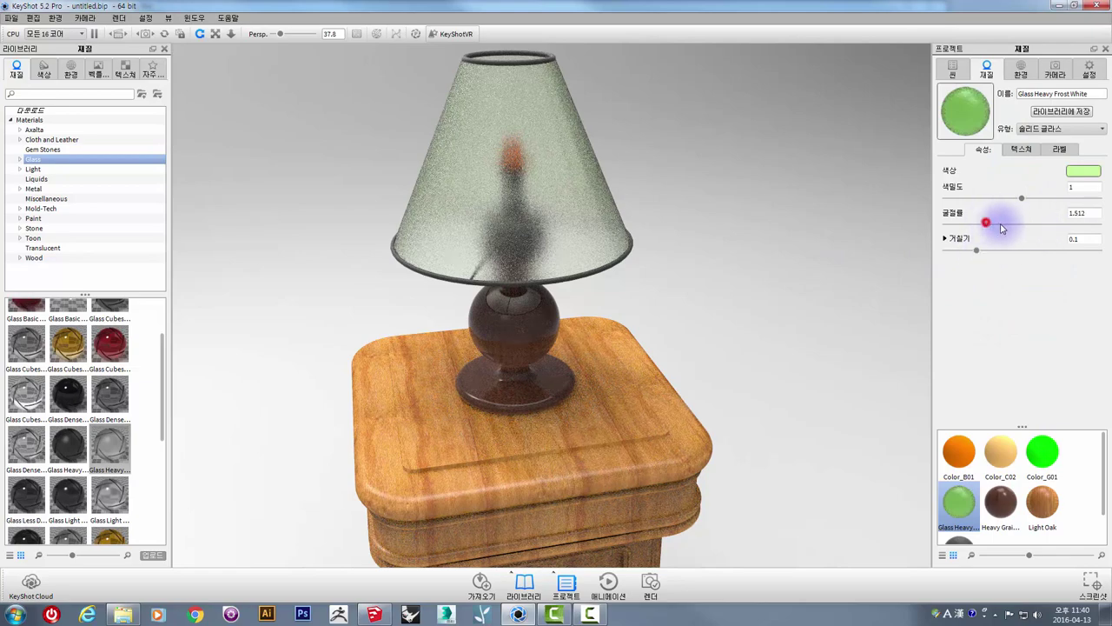
# Raise the refractive index to 2.076 and bring the roughness down to 0.111.
pyautogui.moveTo(1029, 235); pyautogui.dragTo(1025, 227)
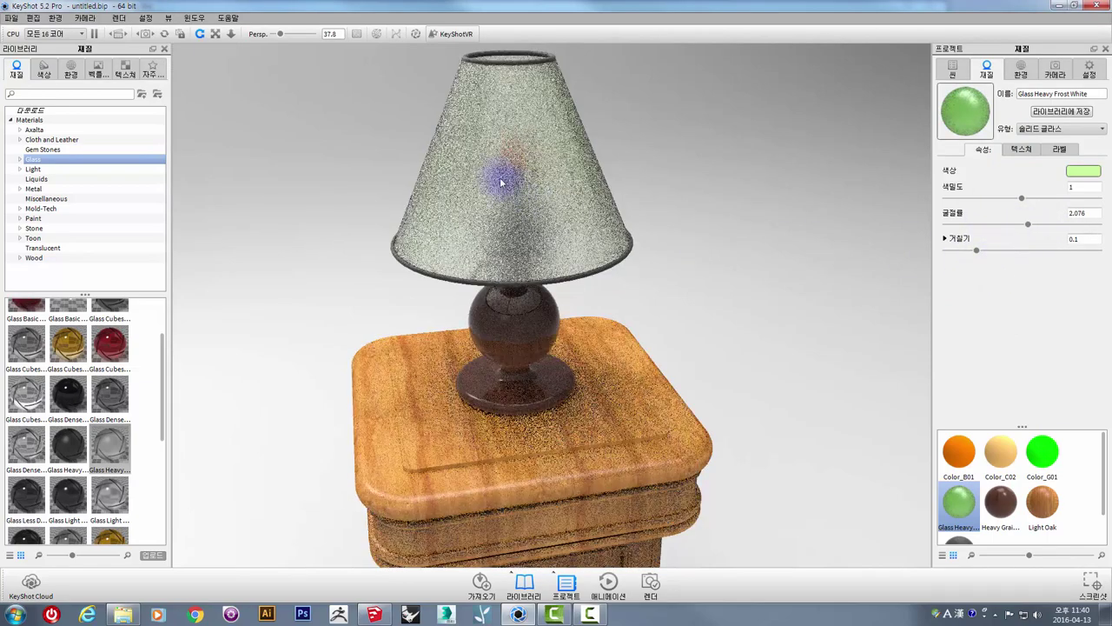
pyautogui.moveTo(993, 255); pyautogui.dragTo(1037, 261)
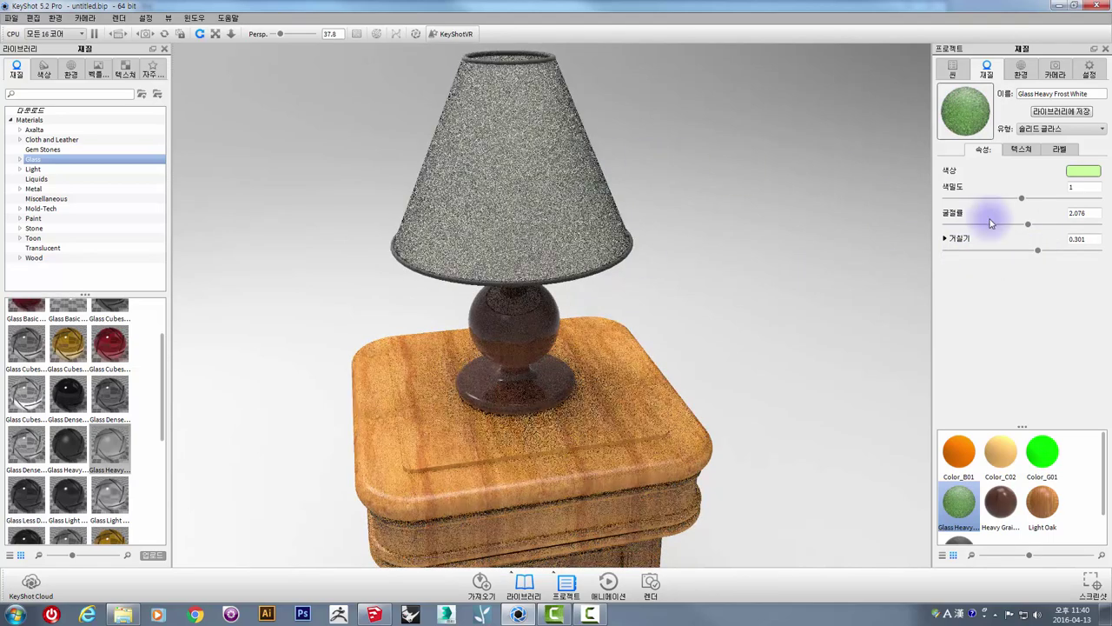
pyautogui.moveTo(1024, 255); pyautogui.dragTo(1012, 254)
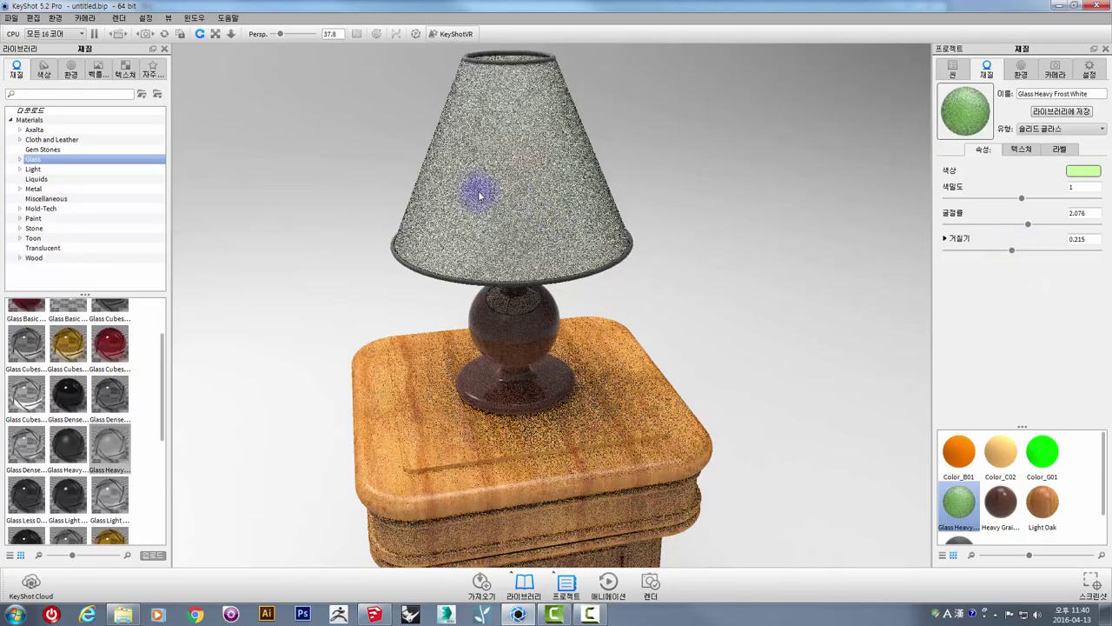
pyautogui.moveTo(751, 313)
pyautogui.mouseDown()
pyautogui.moveTo(707, 354)
pyautogui.moveTo(682, 437)
pyautogui.mouseUp()
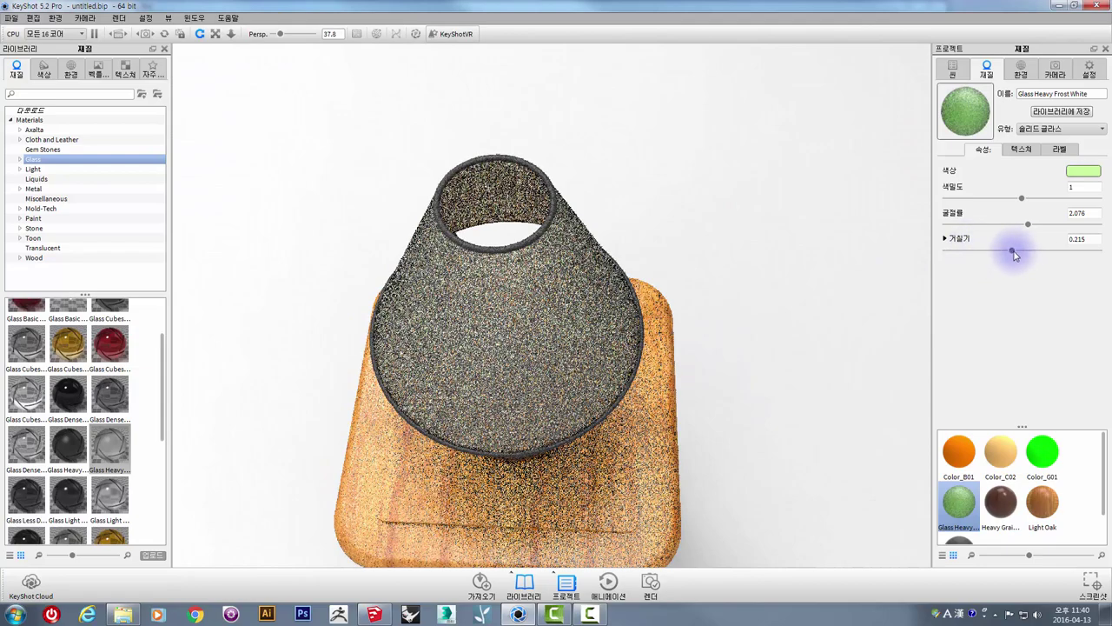
pyautogui.moveTo(1008, 250); pyautogui.dragTo(980, 250)
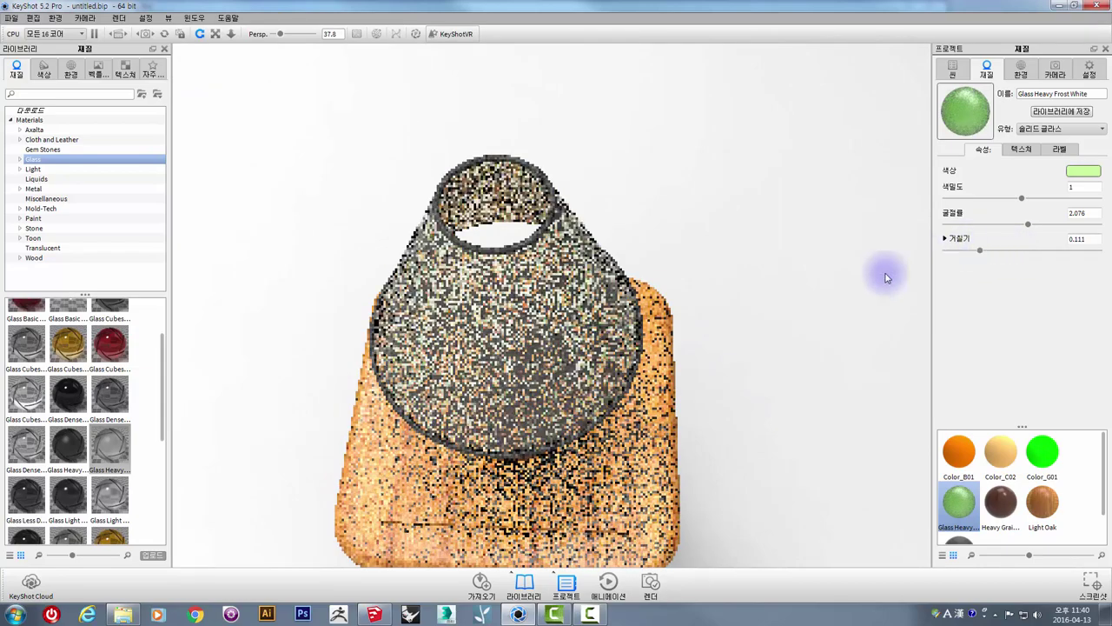
pyautogui.moveTo(727, 372); pyautogui.dragTo(720, 249)
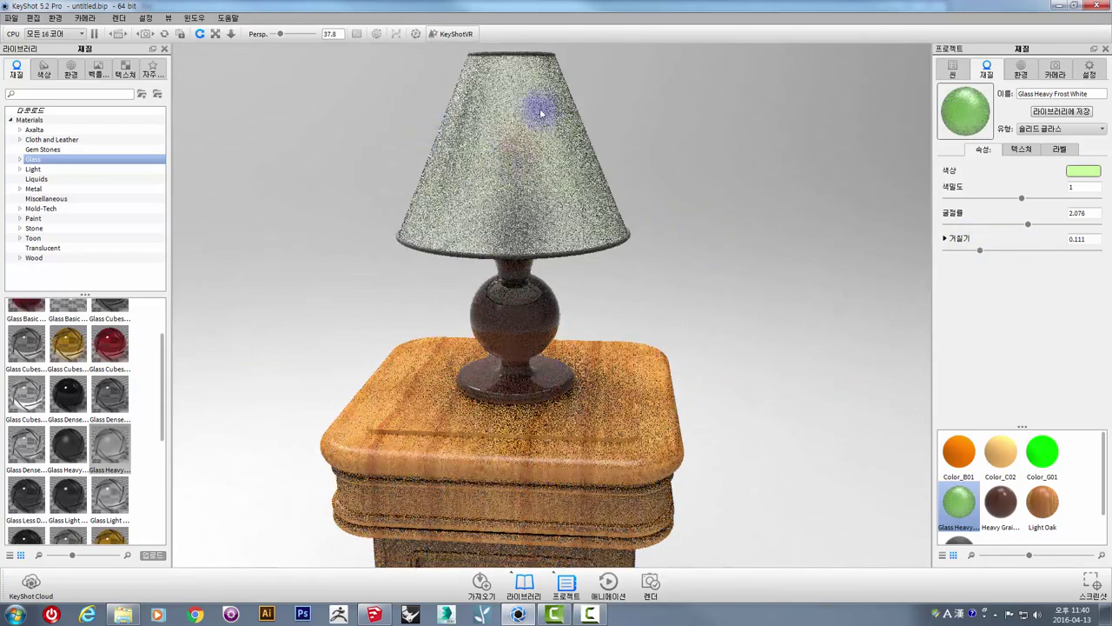
pyautogui.moveTo(694, 140)
pyautogui.mouseDown()
pyautogui.moveTo(738, 343)
pyautogui.moveTo(720, 315)
pyautogui.moveTo(588, 340)
pyautogui.moveTo(486, 402)
pyautogui.mouseUp()
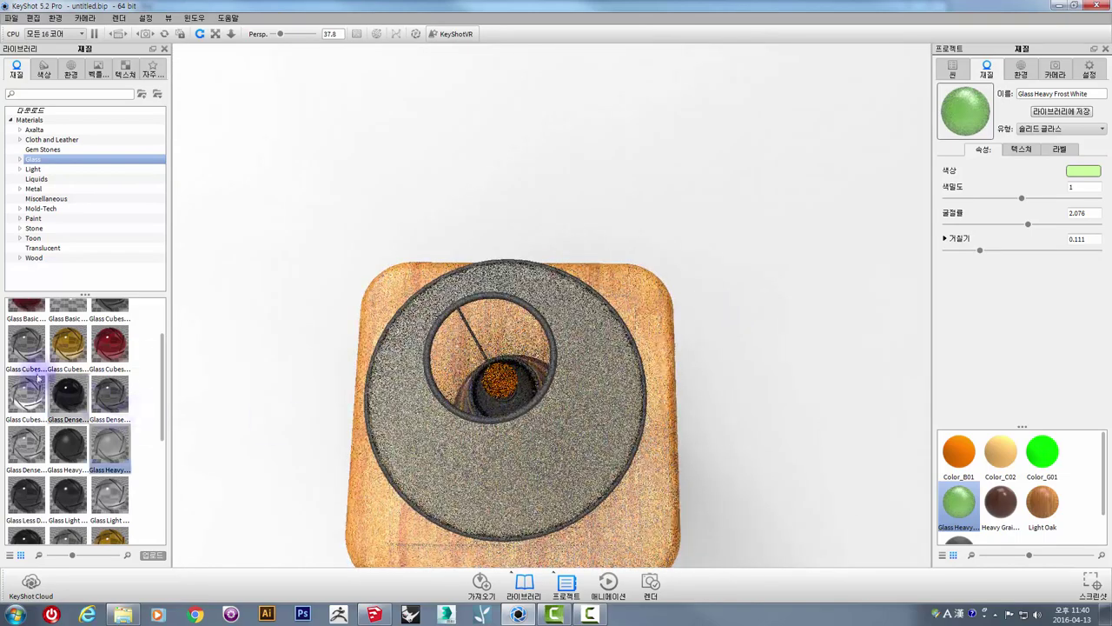
# Drop the Glass Basic White material onto the bulb inside the shade.
pyautogui.moveTo(165, 385); pyautogui.dragTo(169, 318)
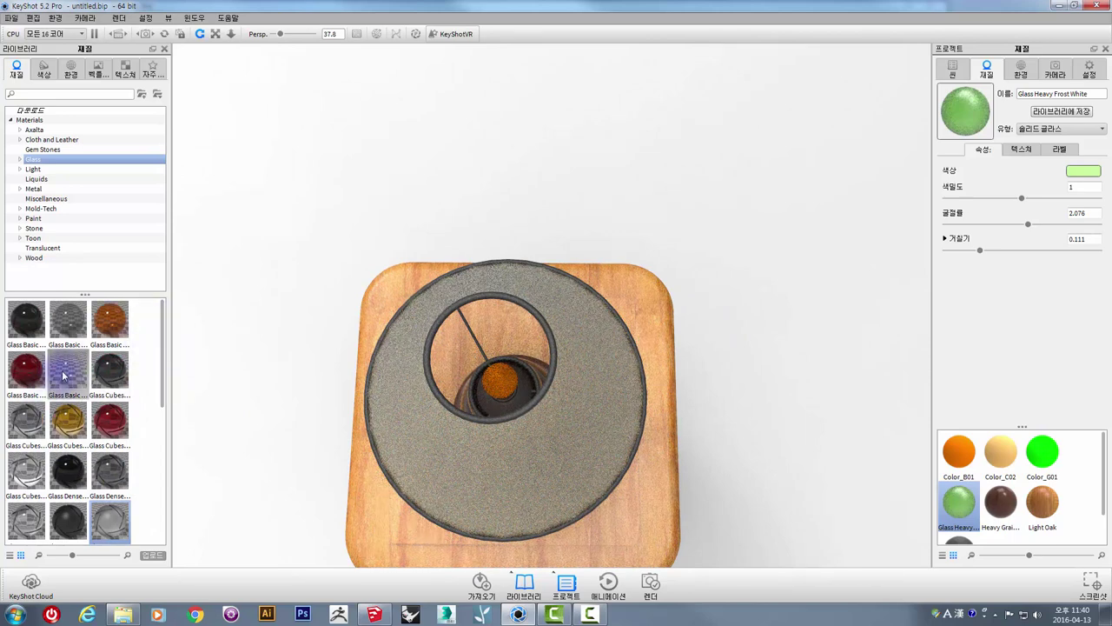
pyautogui.moveTo(62, 376); pyautogui.dragTo(500, 380)
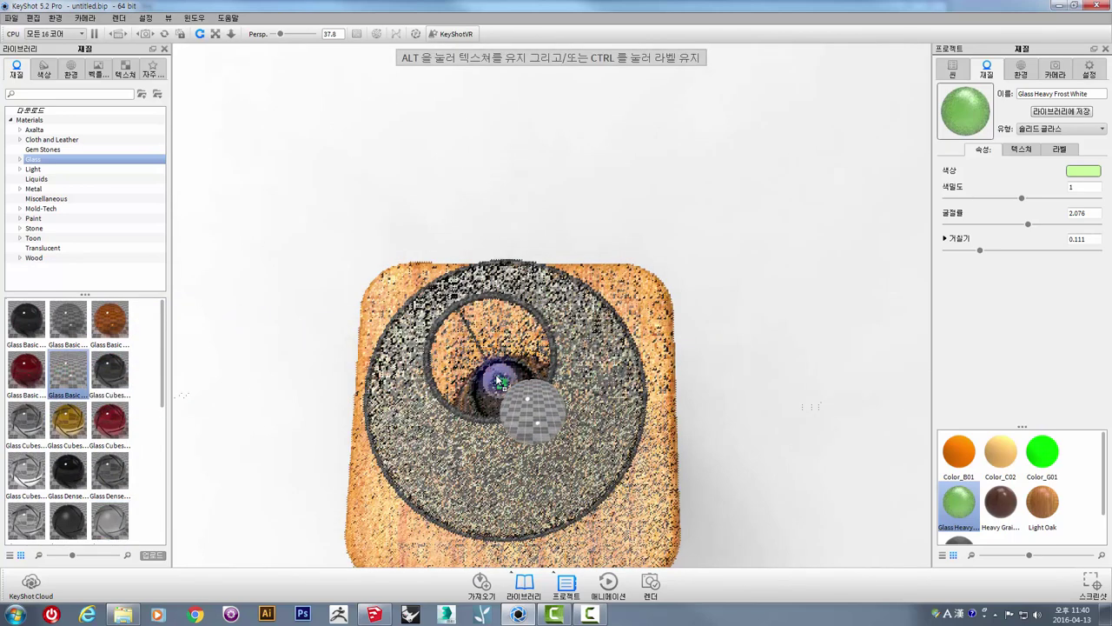
pyautogui.scroll(2, 489, 403)
pyautogui.moveTo(500, 380)
pyautogui.mouseDown()
pyautogui.moveTo(488, 404)
pyautogui.moveTo(483, 148)
pyautogui.moveTo(505, 154)
pyautogui.moveTo(622, 326)
pyautogui.moveTo(522, 199)
pyautogui.moveTo(602, 344)
pyautogui.moveTo(473, 139)
pyautogui.mouseUp()
# Zoom in and orbit around the lampshade to inspect the glass bulb.
pyautogui.scroll(2, 502, 154)
pyautogui.scroll(1, 521, 211)
pyautogui.scroll(2, 522, 211)
pyautogui.scroll(2, 522, 200)
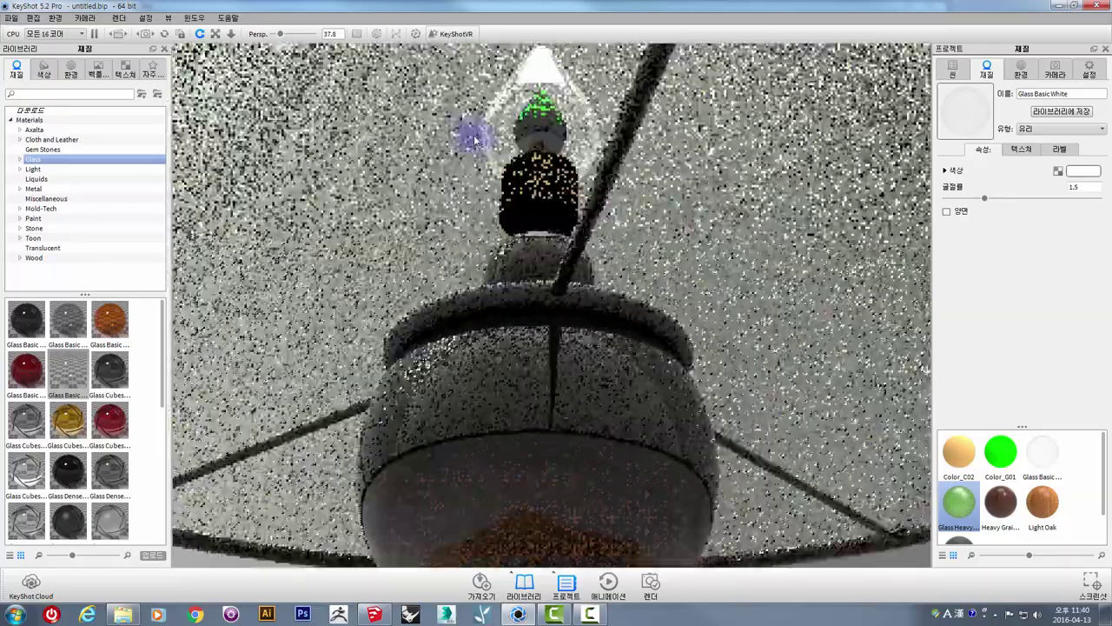
pyautogui.scroll(-3, 475, 141)
pyautogui.scroll(-2, 521, 127)
pyautogui.scroll(3, 532, 257)
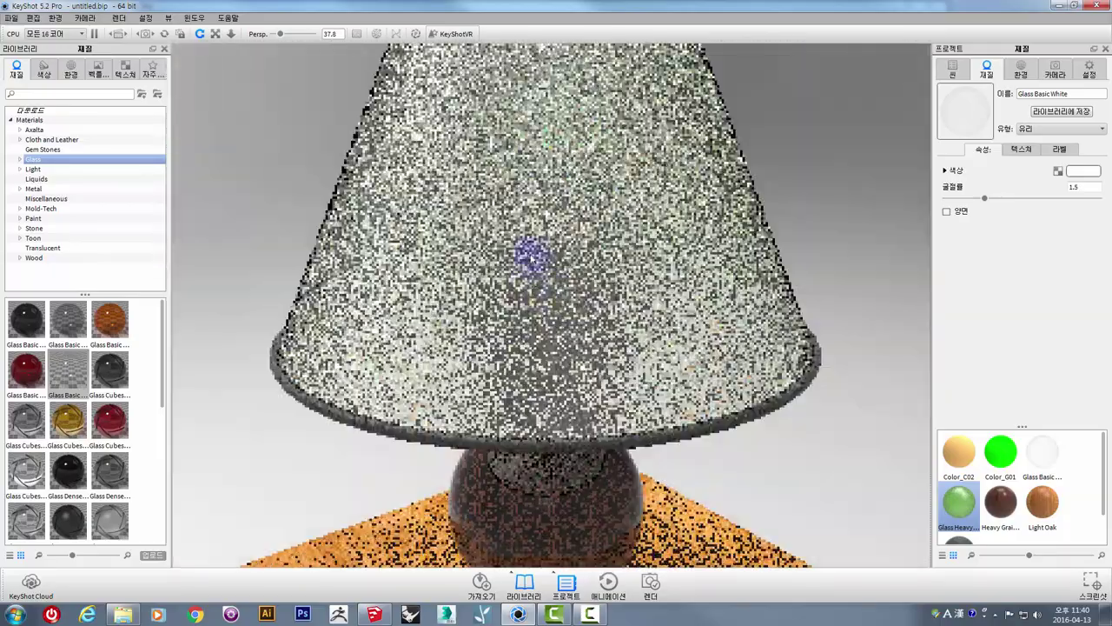
pyautogui.scroll(1, 532, 256)
pyautogui.scroll(2, 528, 206)
pyautogui.scroll(2, 539, 266)
pyautogui.scroll(2, 472, 181)
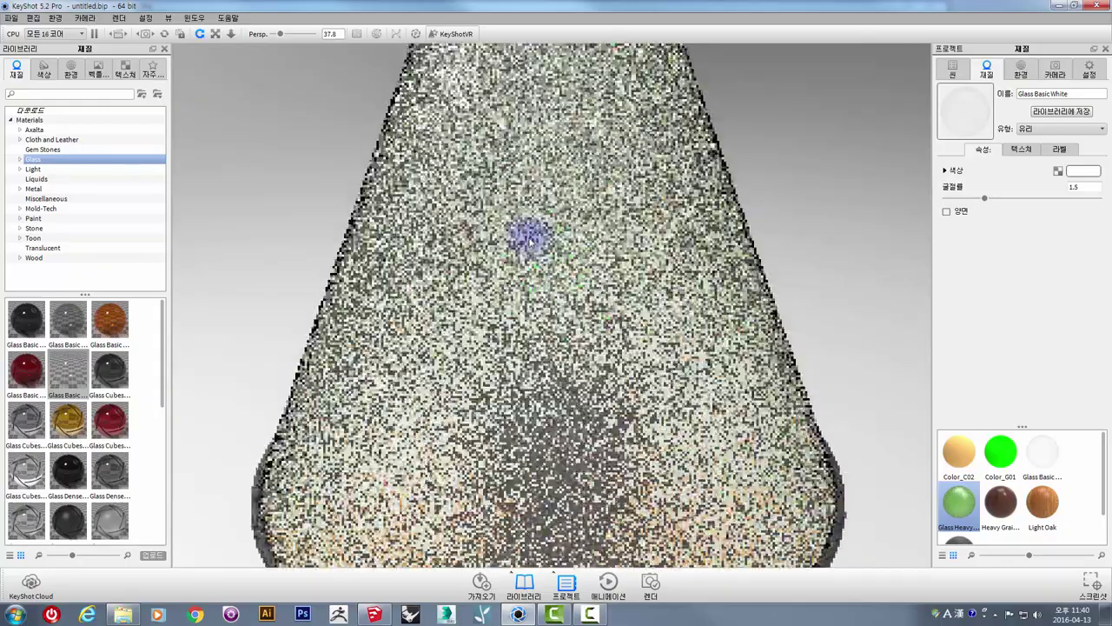
pyautogui.moveTo(529, 239)
pyautogui.mouseDown()
pyautogui.moveTo(516, 203)
pyautogui.moveTo(526, 129)
pyautogui.moveTo(392, 213)
pyautogui.moveTo(397, 89)
pyautogui.mouseUp()
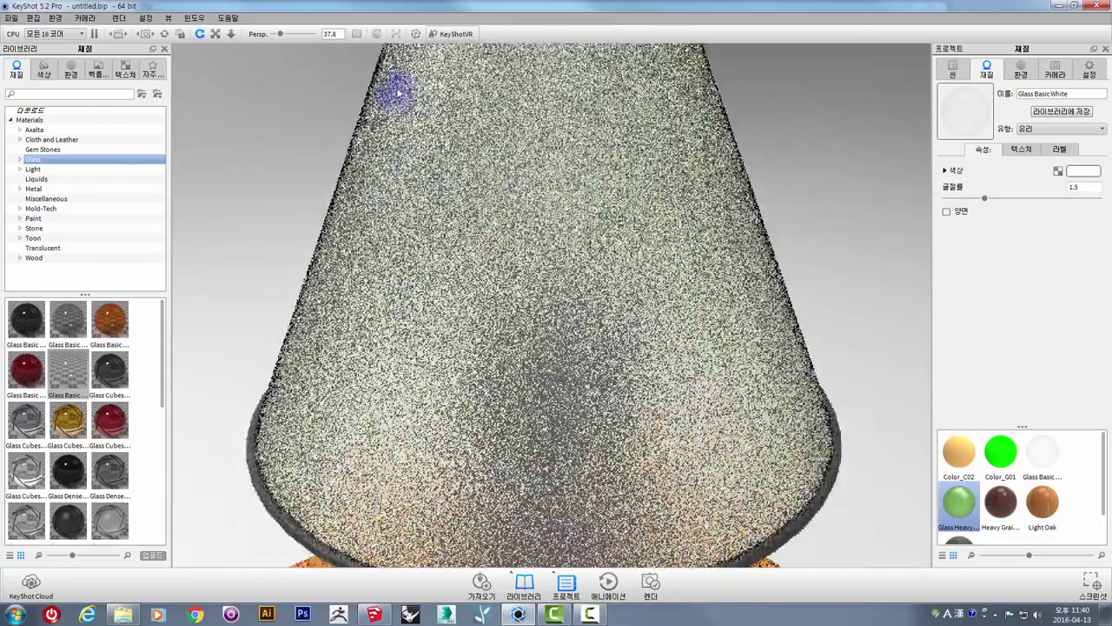
# Hide the frosted lampshade part to reach the parts inside.
pyautogui.rightClick(397, 90)
pyautogui.click(359, 220)
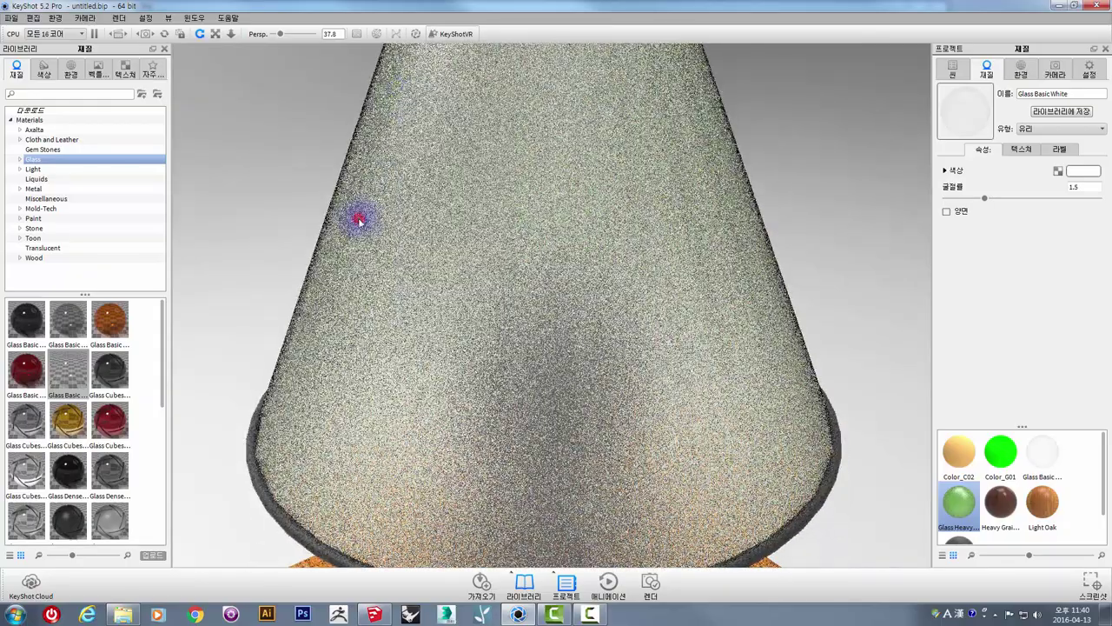
pyautogui.rightClick(401, 156)
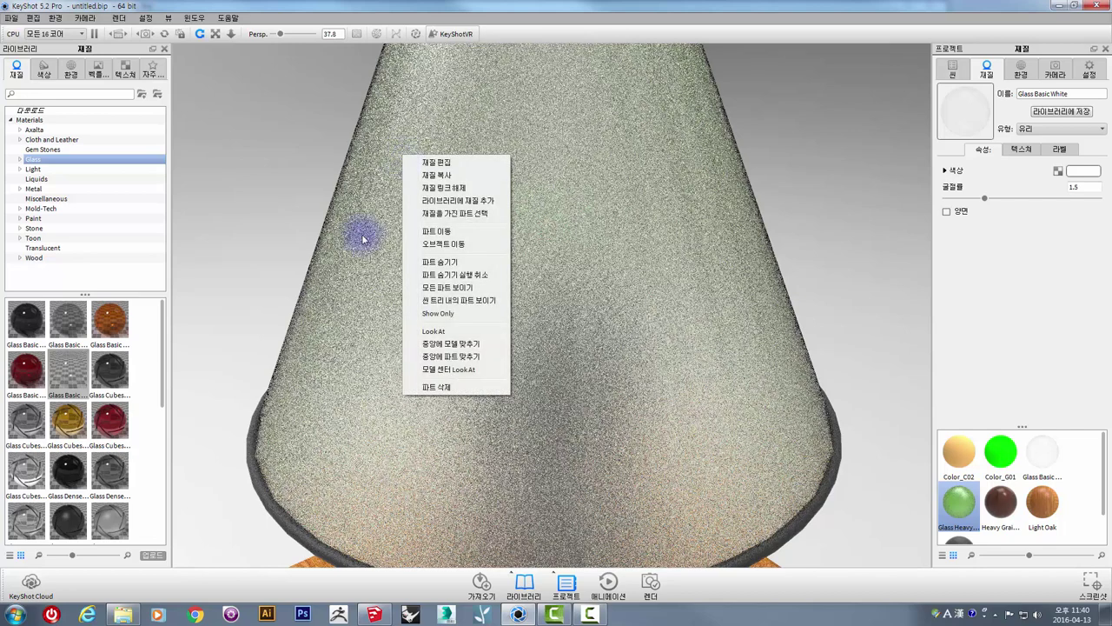
pyautogui.click(380, 167)
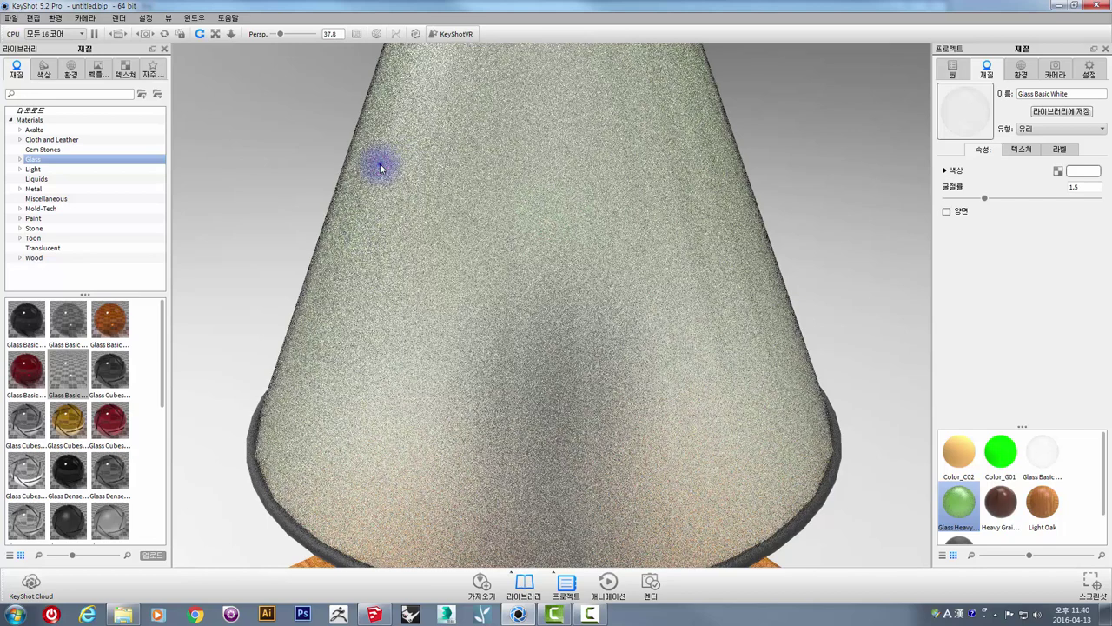
pyautogui.rightClick(380, 167)
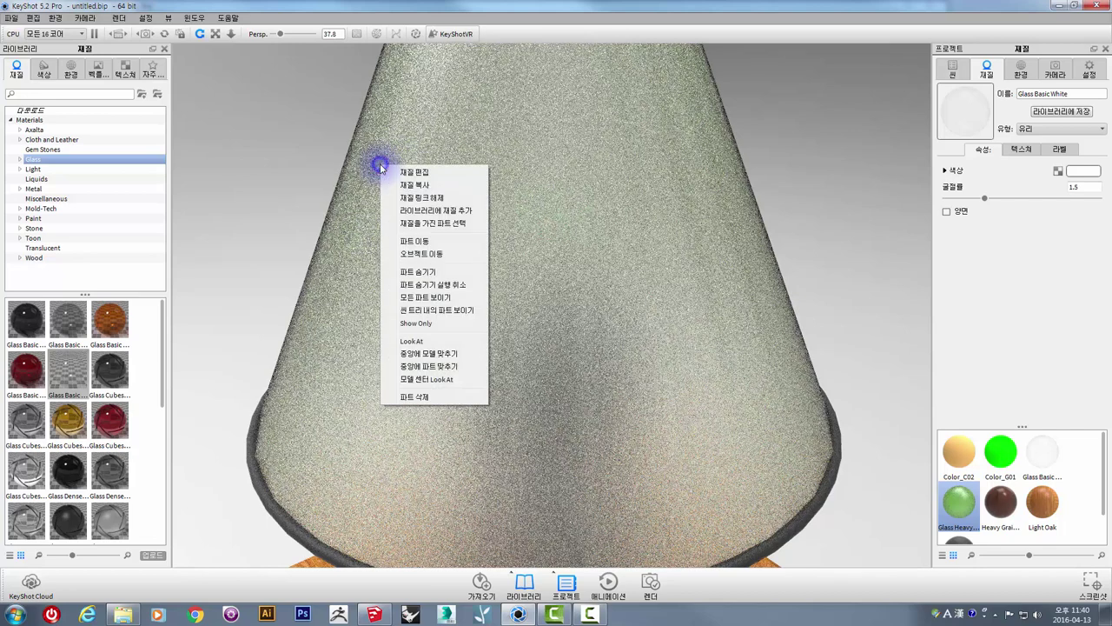
pyautogui.click(418, 274)
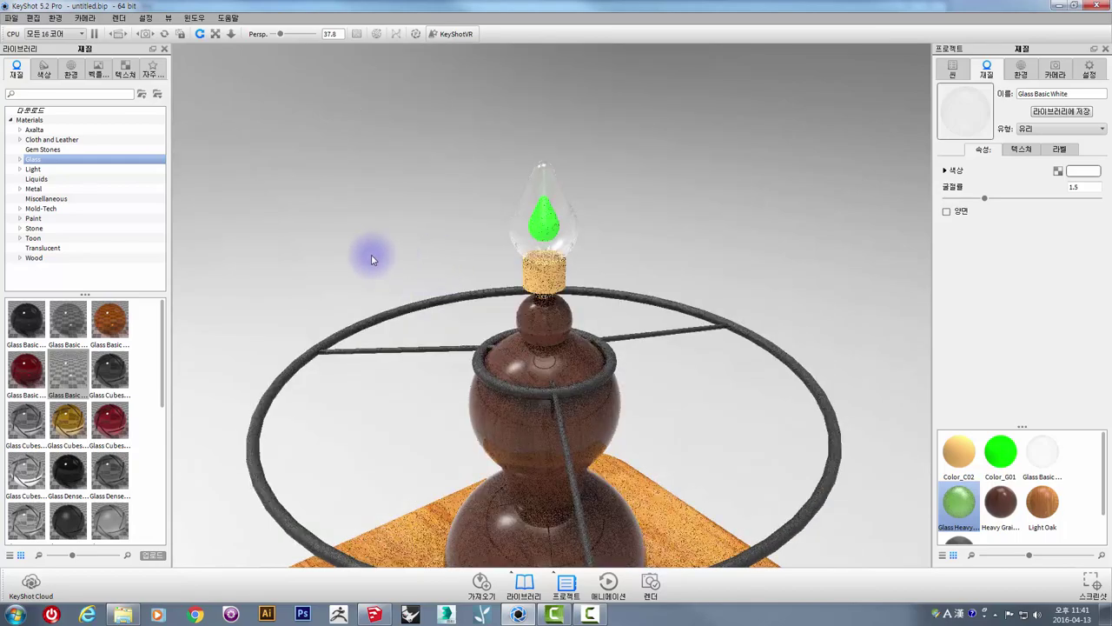
pyautogui.scroll(-1, 371, 254)
pyautogui.scroll(-3, 371, 254)
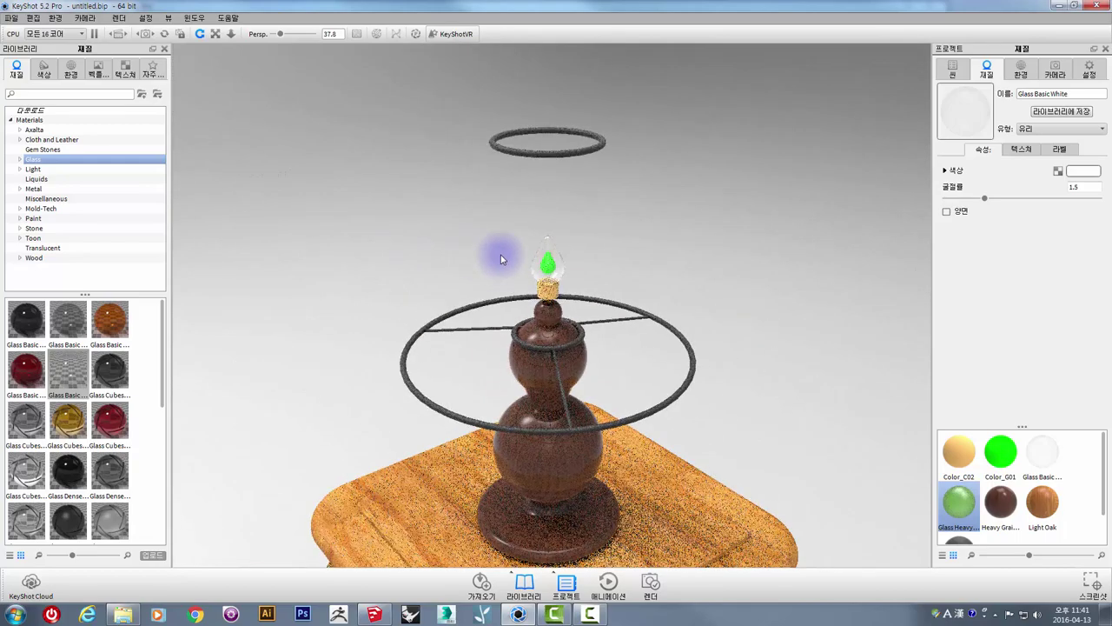
pyautogui.scroll(3, 500, 258)
pyautogui.scroll(2, 500, 258)
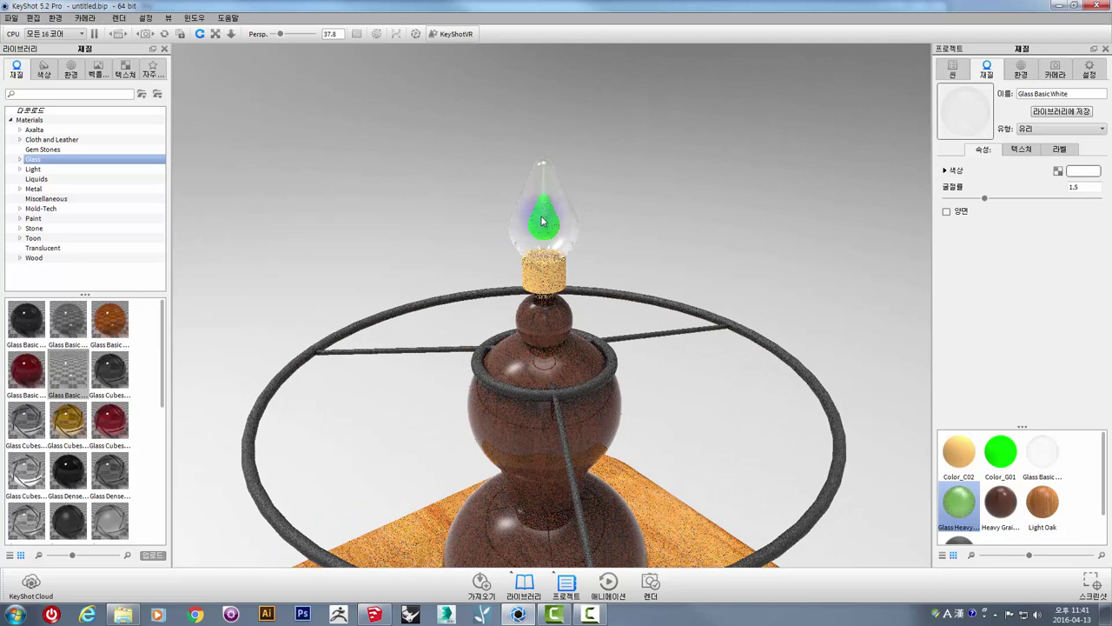
# Hide the clear glass bulb shell to expose the green droplet and socket.
pyautogui.rightClick(542, 178)
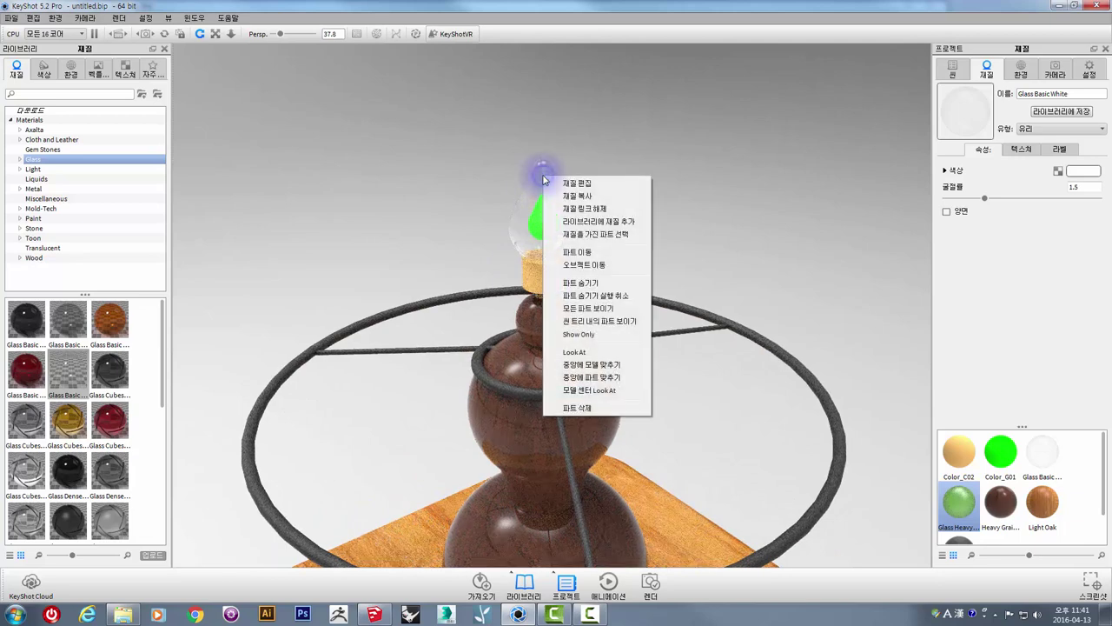
pyautogui.click(581, 283)
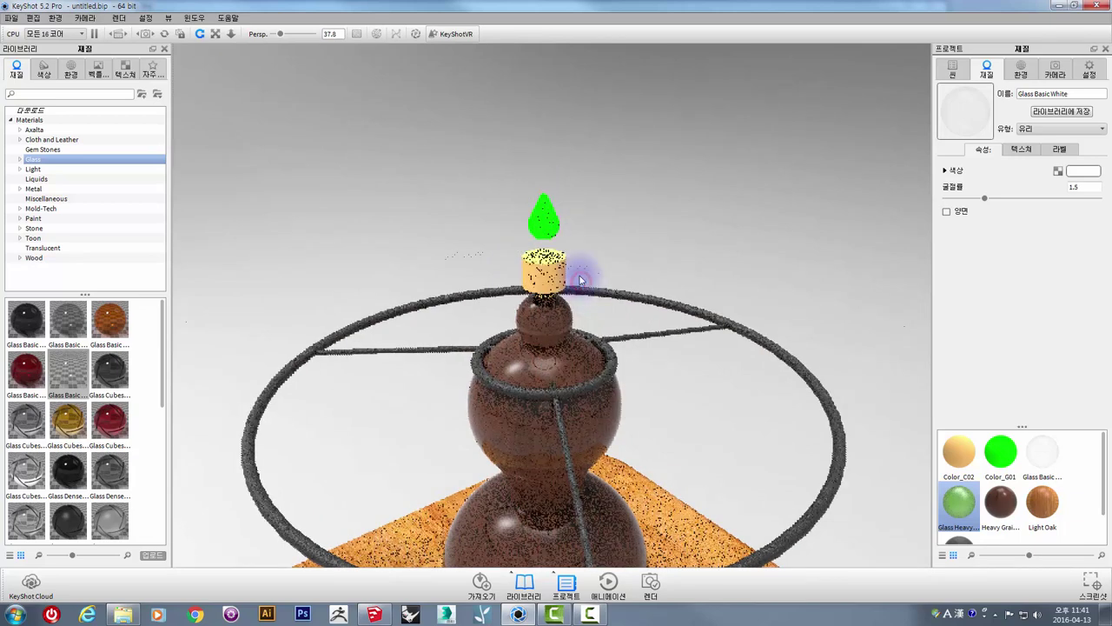
pyautogui.scroll(1, 596, 198)
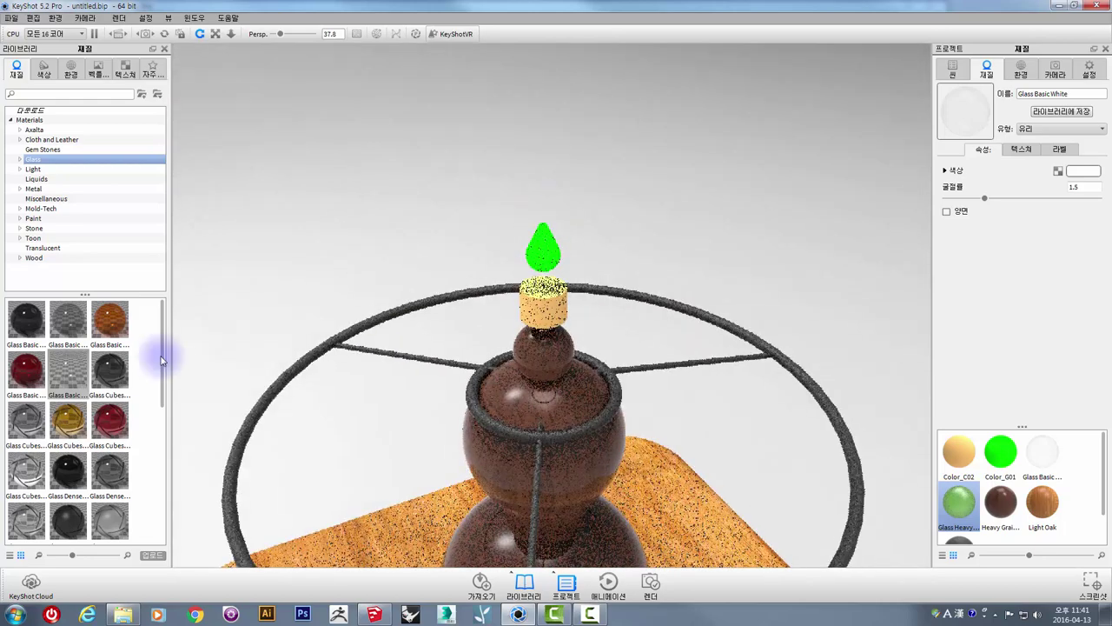
pyautogui.click(65, 523)
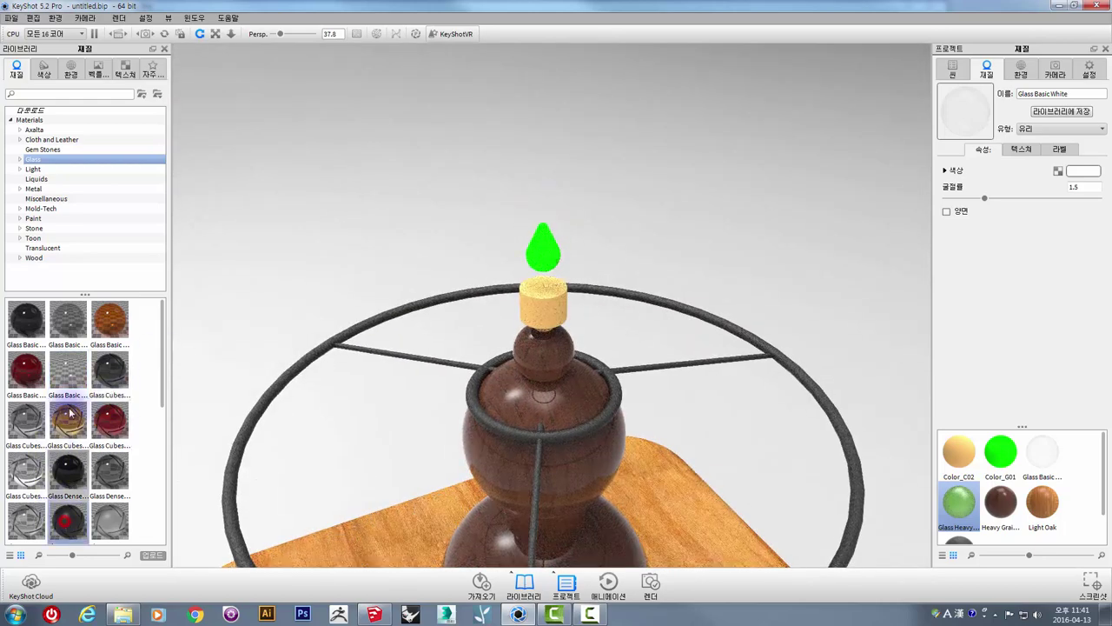
# Paint the socket Paint Matte Black and make the droplet an Area Light 100W Cool.
pyautogui.click(33, 218)
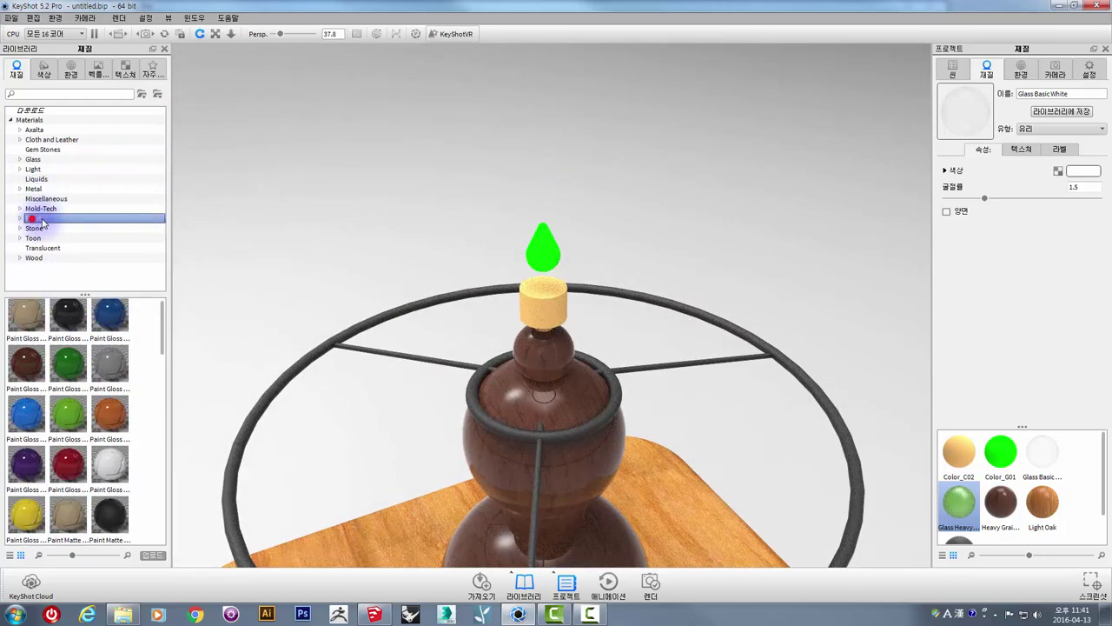
pyautogui.moveTo(109, 514)
pyautogui.mouseDown()
pyautogui.moveTo(423, 343)
pyautogui.moveTo(541, 303)
pyautogui.mouseUp()
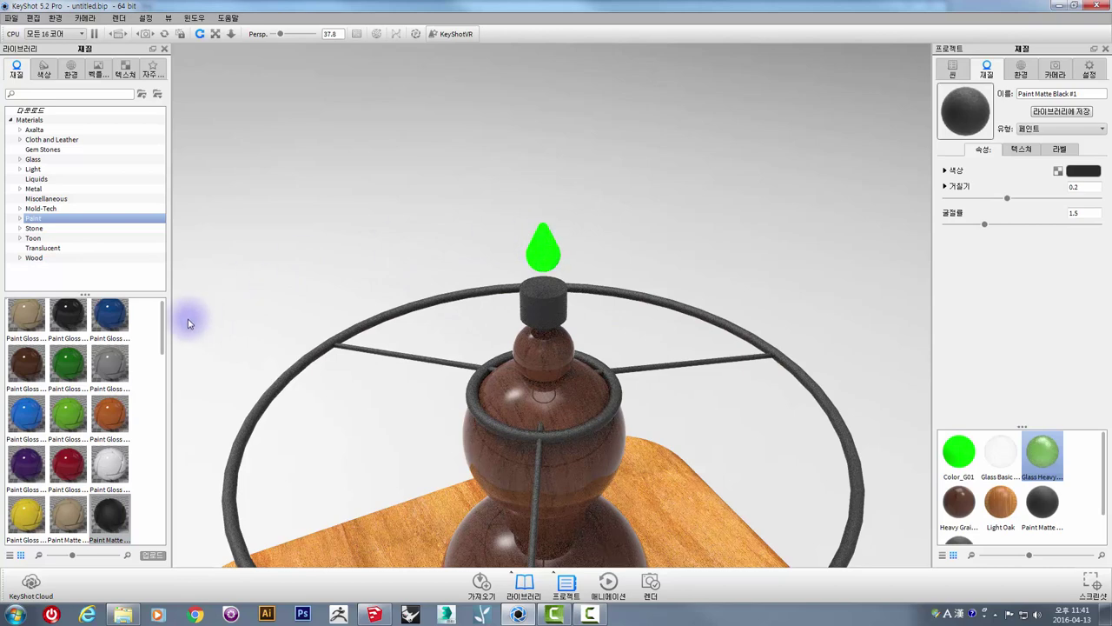
pyautogui.click(33, 169)
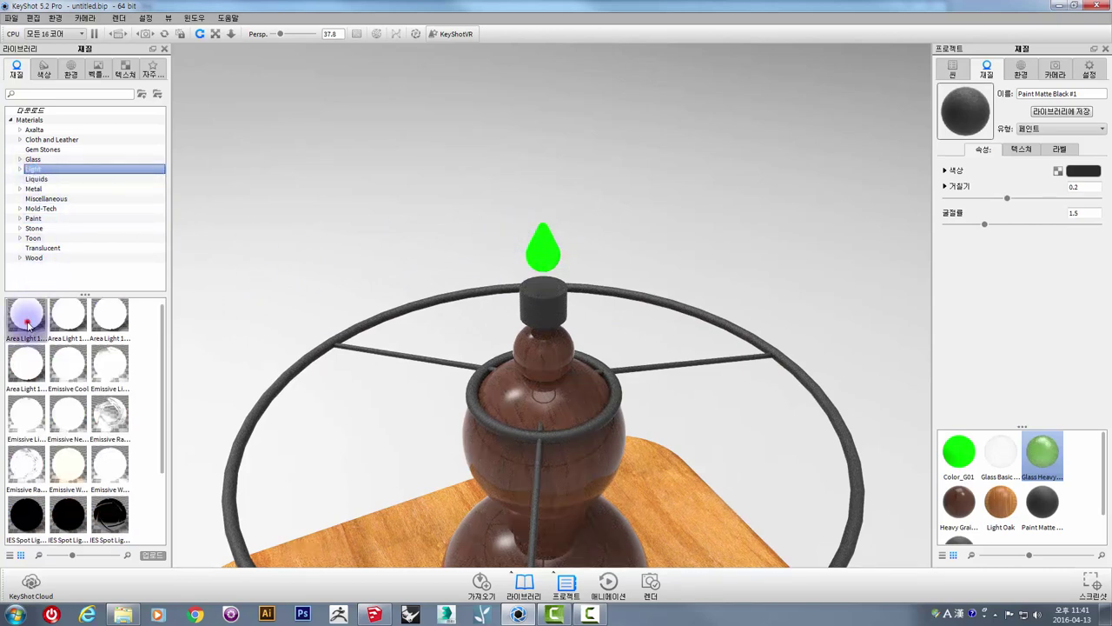
pyautogui.moveTo(26, 323); pyautogui.dragTo(544, 255)
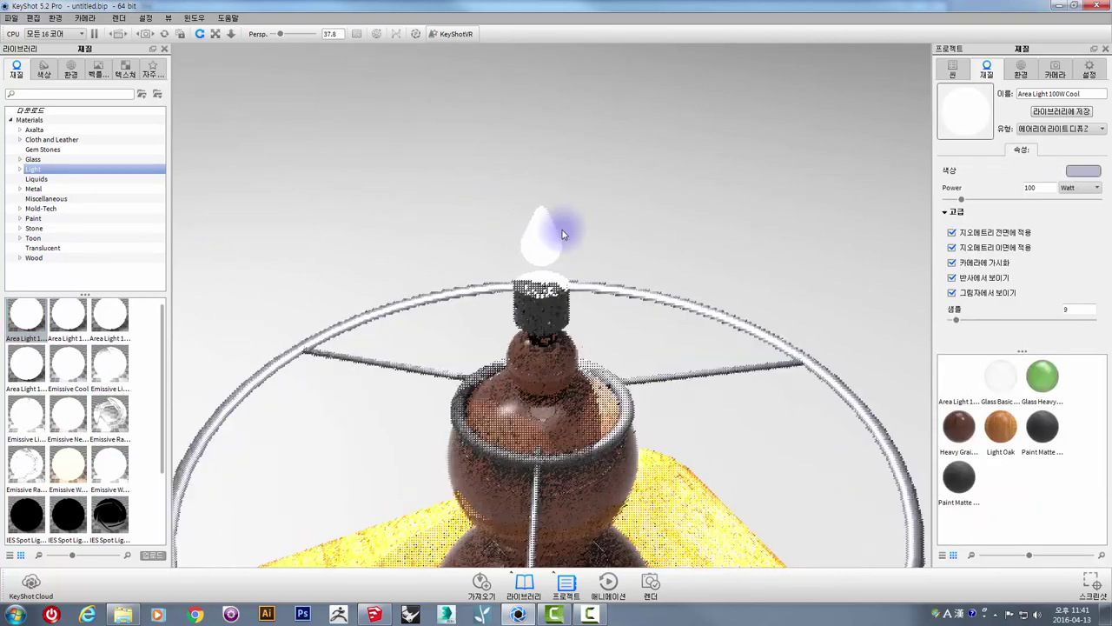
pyautogui.scroll(-5, 529, 278)
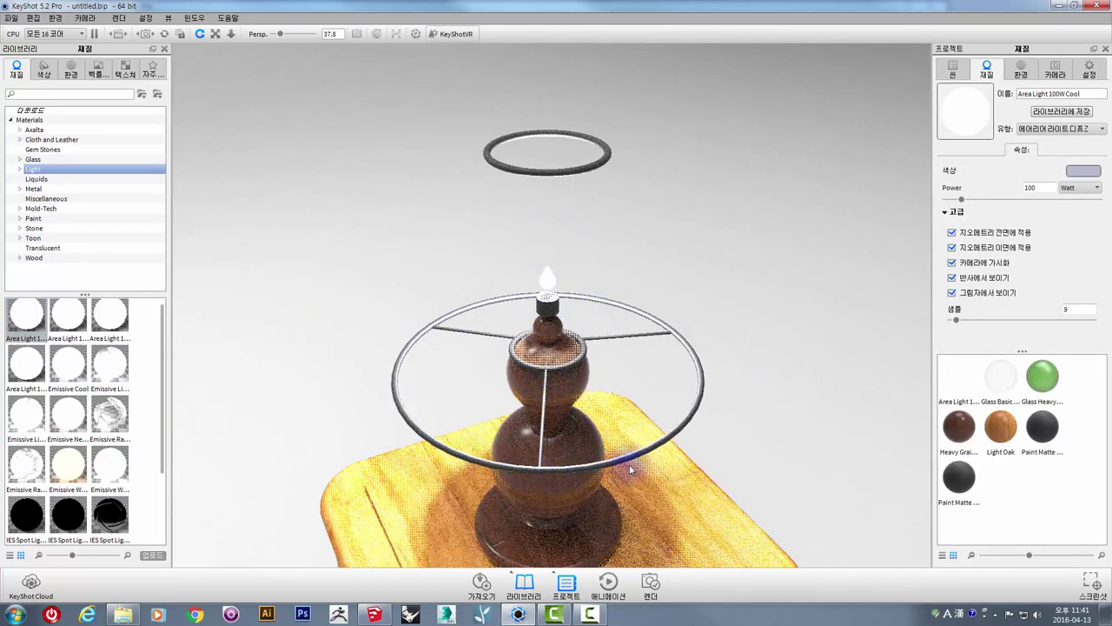
pyautogui.moveTo(637, 392)
pyautogui.mouseDown()
pyautogui.moveTo(730, 253)
pyautogui.moveTo(705, 310)
pyautogui.mouseUp()
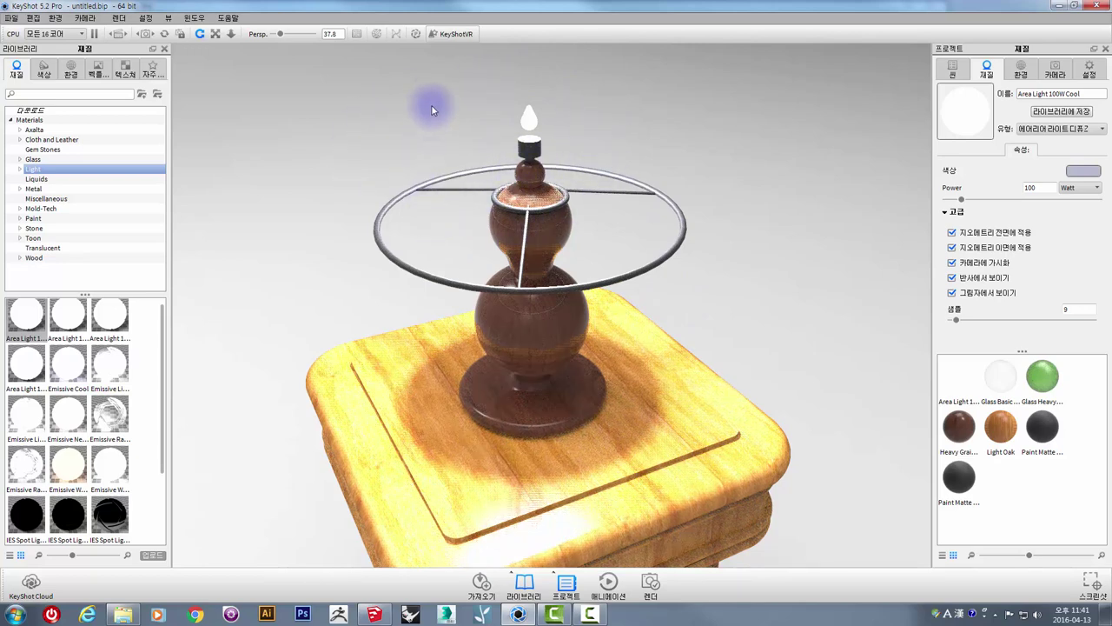
# Show all hidden parts so the frosted lampshade and bulb reappear on the oak table.
pyautogui.rightClick(376, 93)
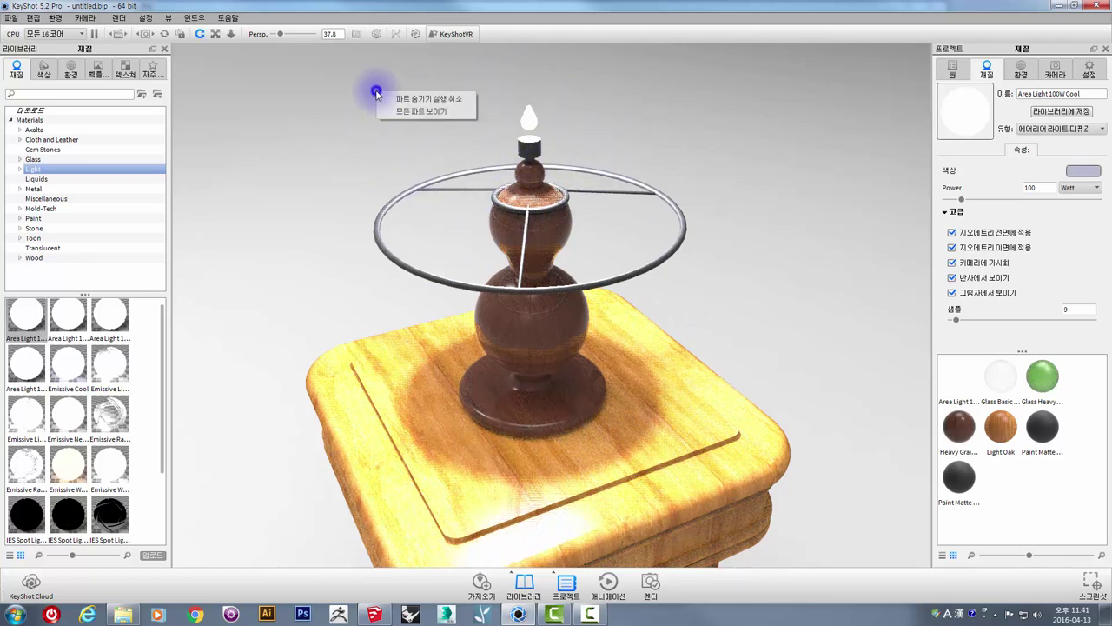
pyautogui.click(420, 111)
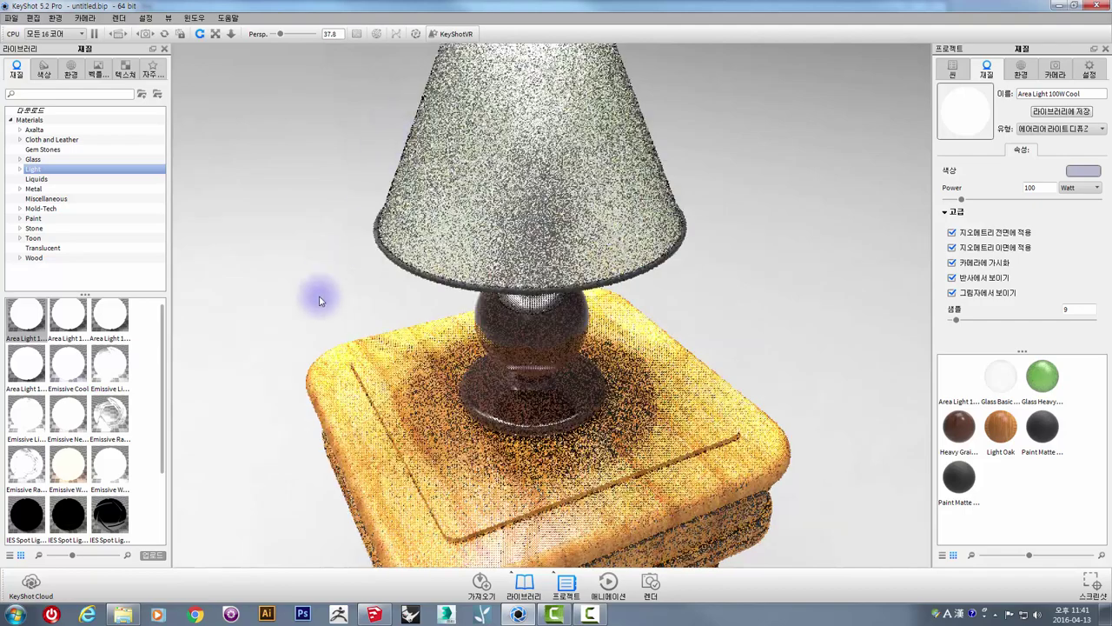
pyautogui.moveTo(276, 359); pyautogui.dragTo(268, 339)
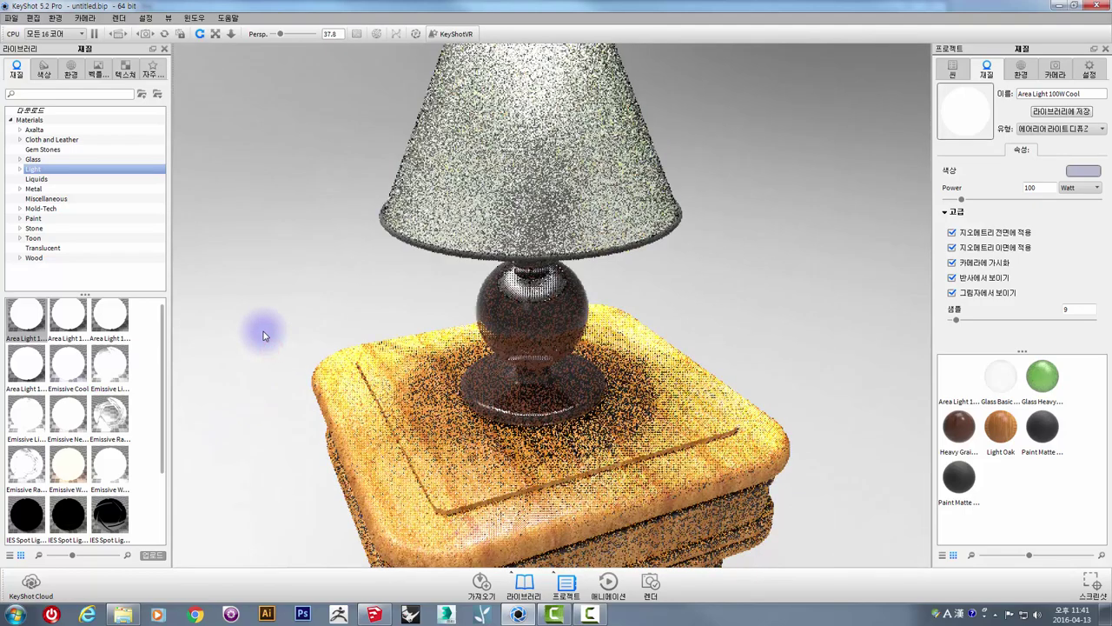
pyautogui.scroll(-3, 264, 331)
pyautogui.scroll(-3, 263, 331)
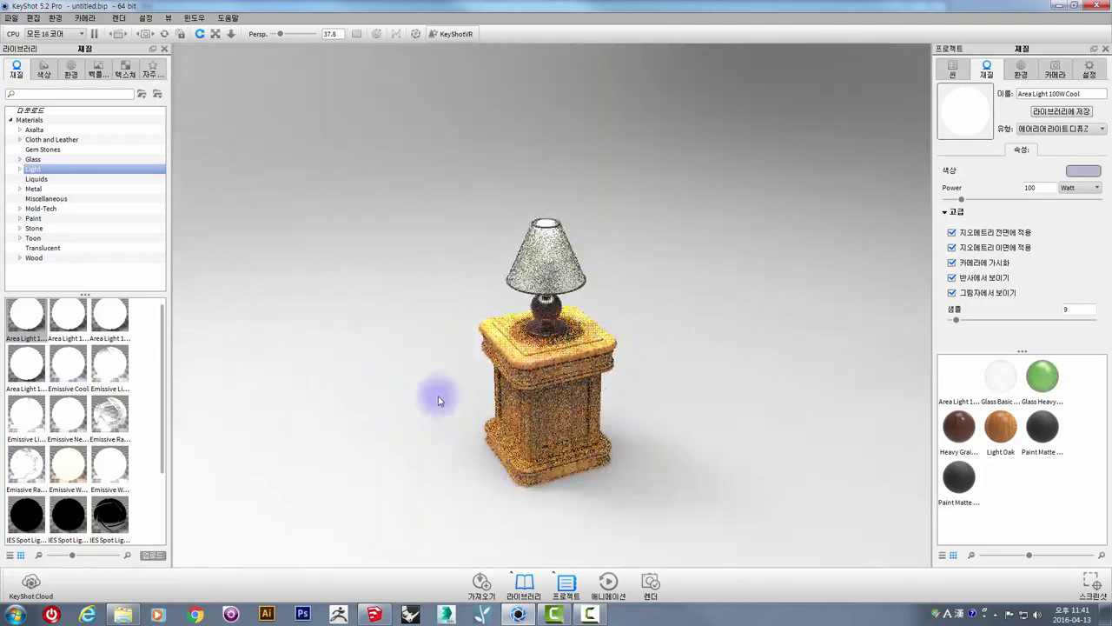
# Orbit and zoom around the glowing lamp, viewing it from higher, lower and frontal angles.
pyautogui.moveTo(539, 419); pyautogui.dragTo(670, 437)
pyautogui.scroll(2, 678, 385)
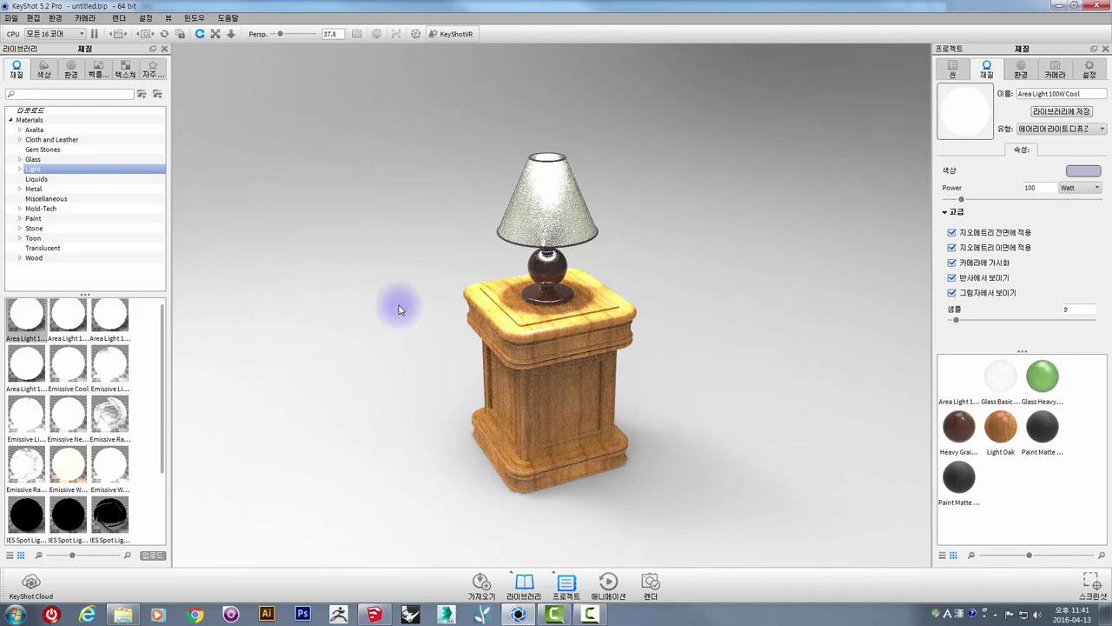
pyautogui.moveTo(399, 309); pyautogui.dragTo(363, 365)
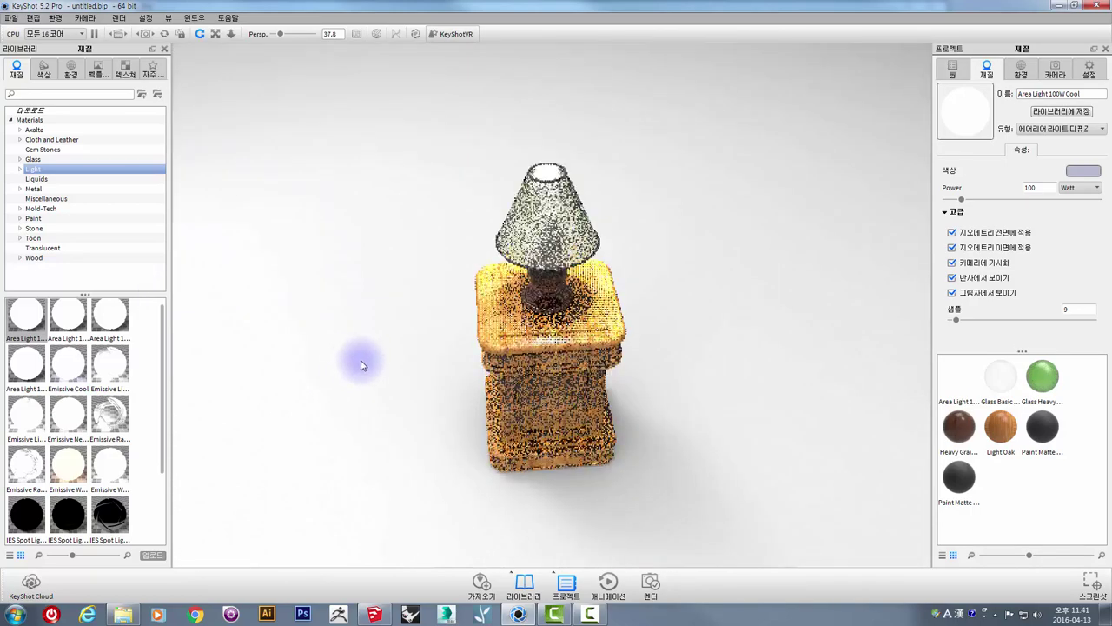
pyautogui.scroll(3, 422, 373)
pyautogui.scroll(1, 402, 414)
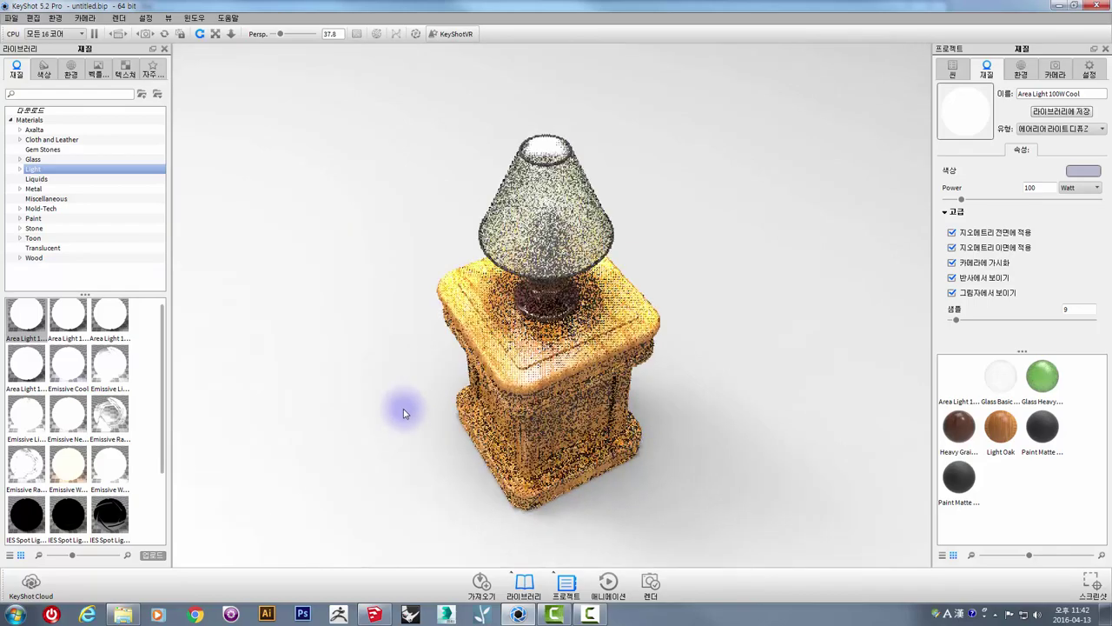
pyautogui.moveTo(402, 414); pyautogui.dragTo(356, 368)
pyautogui.moveTo(422, 382)
pyautogui.mouseDown()
pyautogui.moveTo(324, 322)
pyautogui.moveTo(640, 324)
pyautogui.moveTo(629, 394)
pyautogui.moveTo(661, 435)
pyautogui.moveTo(687, 425)
pyautogui.moveTo(561, 434)
pyautogui.moveTo(499, 426)
pyautogui.mouseUp()
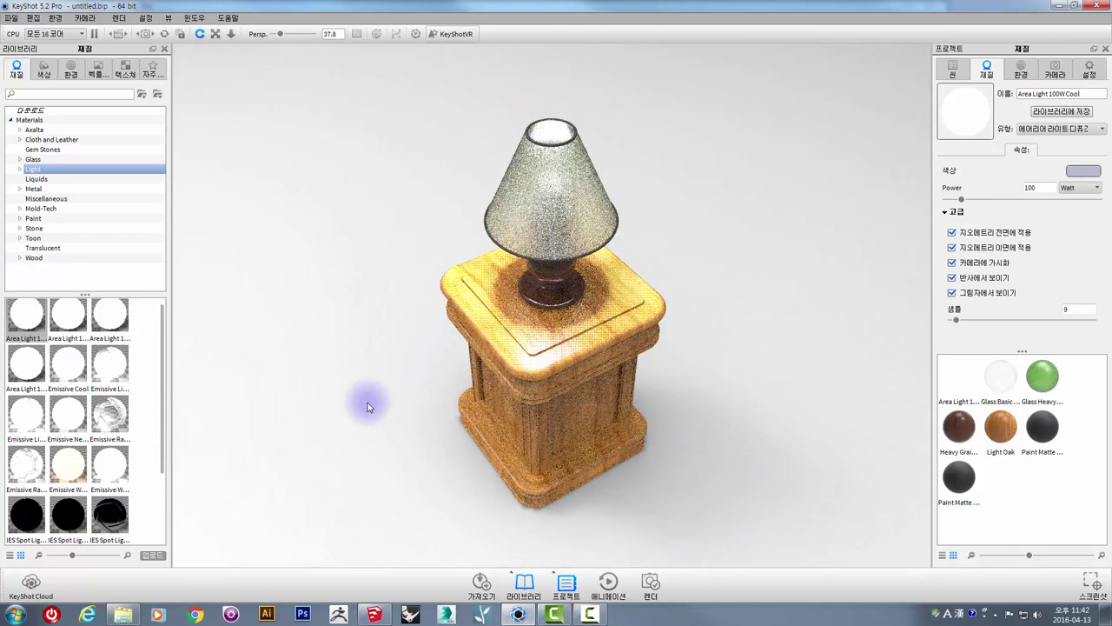
pyautogui.moveTo(366, 406); pyautogui.dragTo(323, 367)
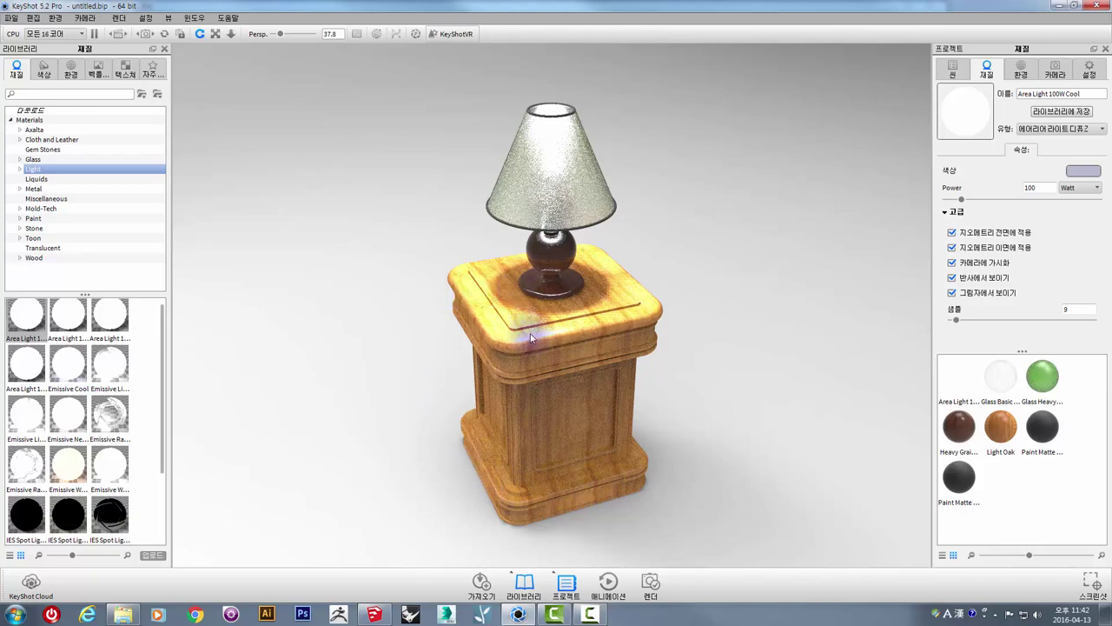
pyautogui.moveTo(448, 380)
pyautogui.mouseDown()
pyautogui.moveTo(397, 310)
pyautogui.moveTo(446, 235)
pyautogui.mouseUp()
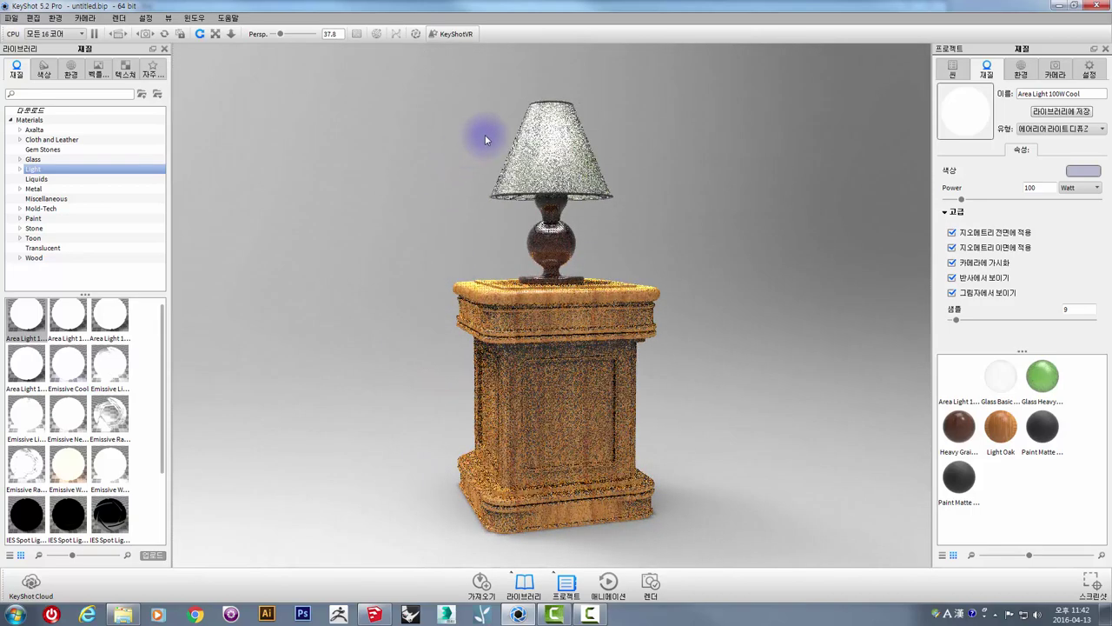
pyautogui.moveTo(767, 254)
pyautogui.mouseDown()
pyautogui.moveTo(723, 338)
pyautogui.moveTo(330, 308)
pyautogui.moveTo(483, 99)
pyautogui.mouseUp()
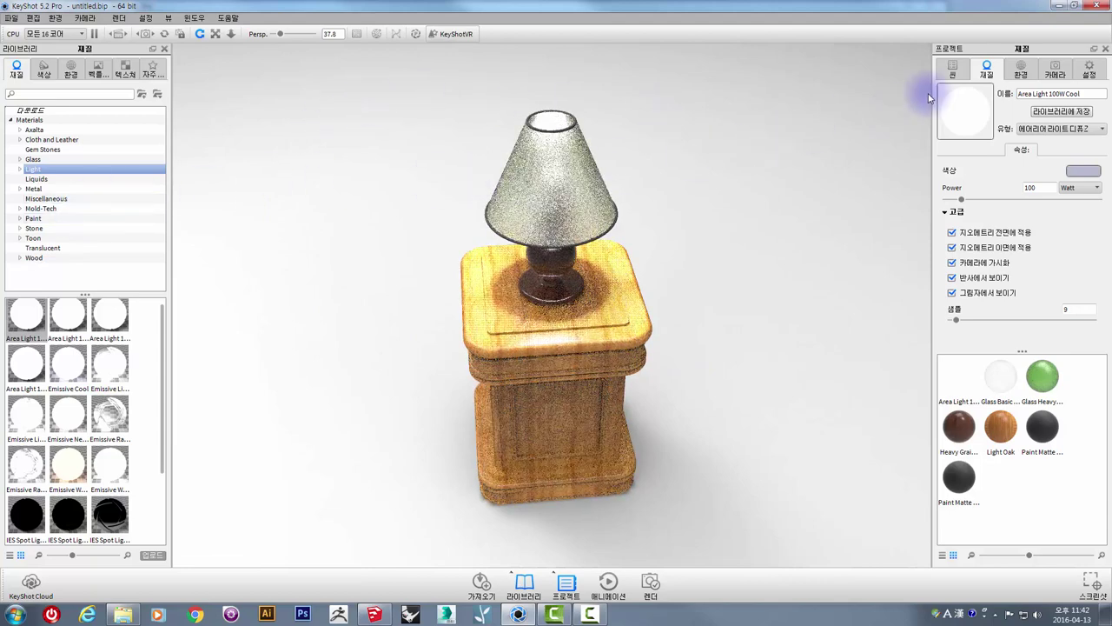